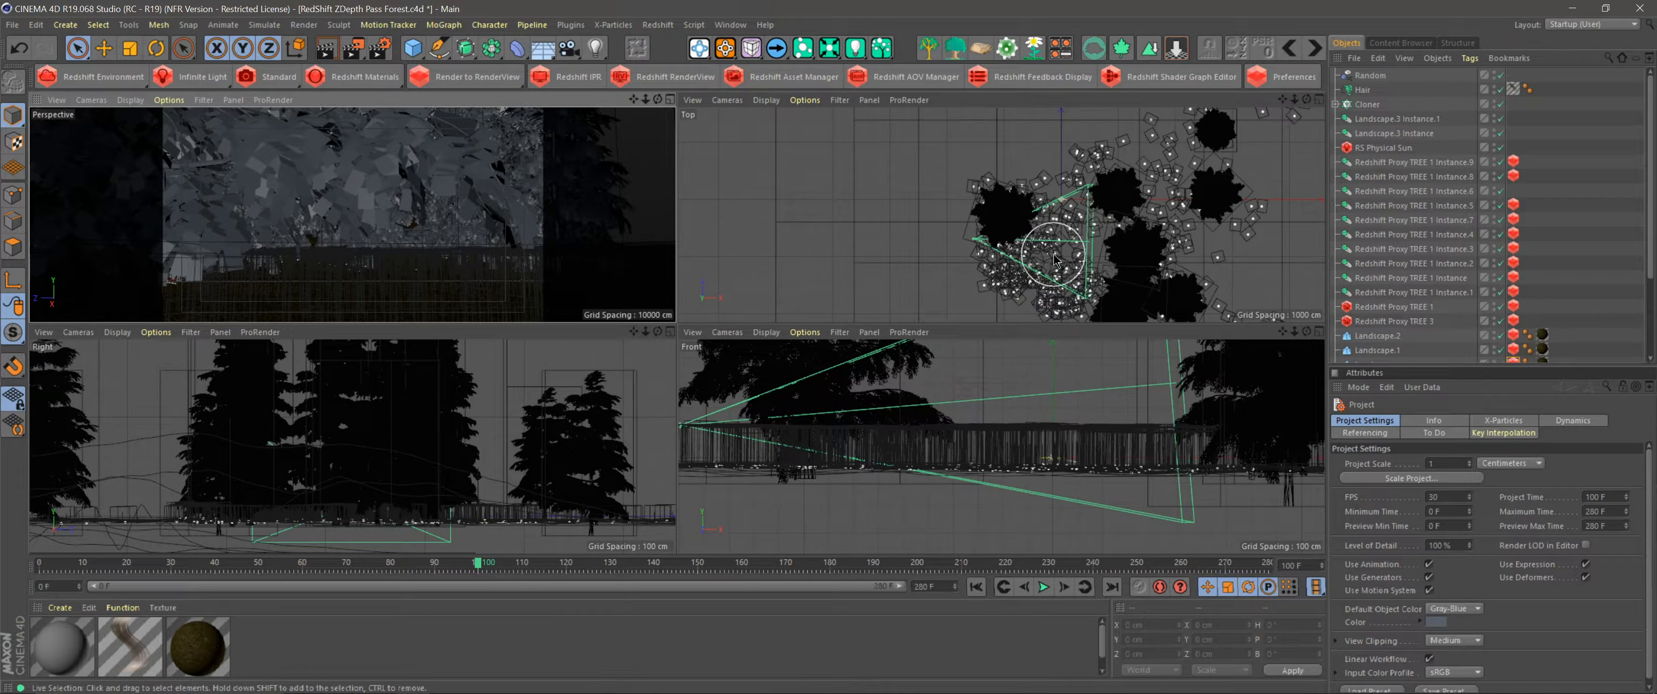
Open the Redshift RenderView and add a Depth AOV to the active list in the AOV Manager.
{"action": "left_click", "coordinate": [477, 96]}
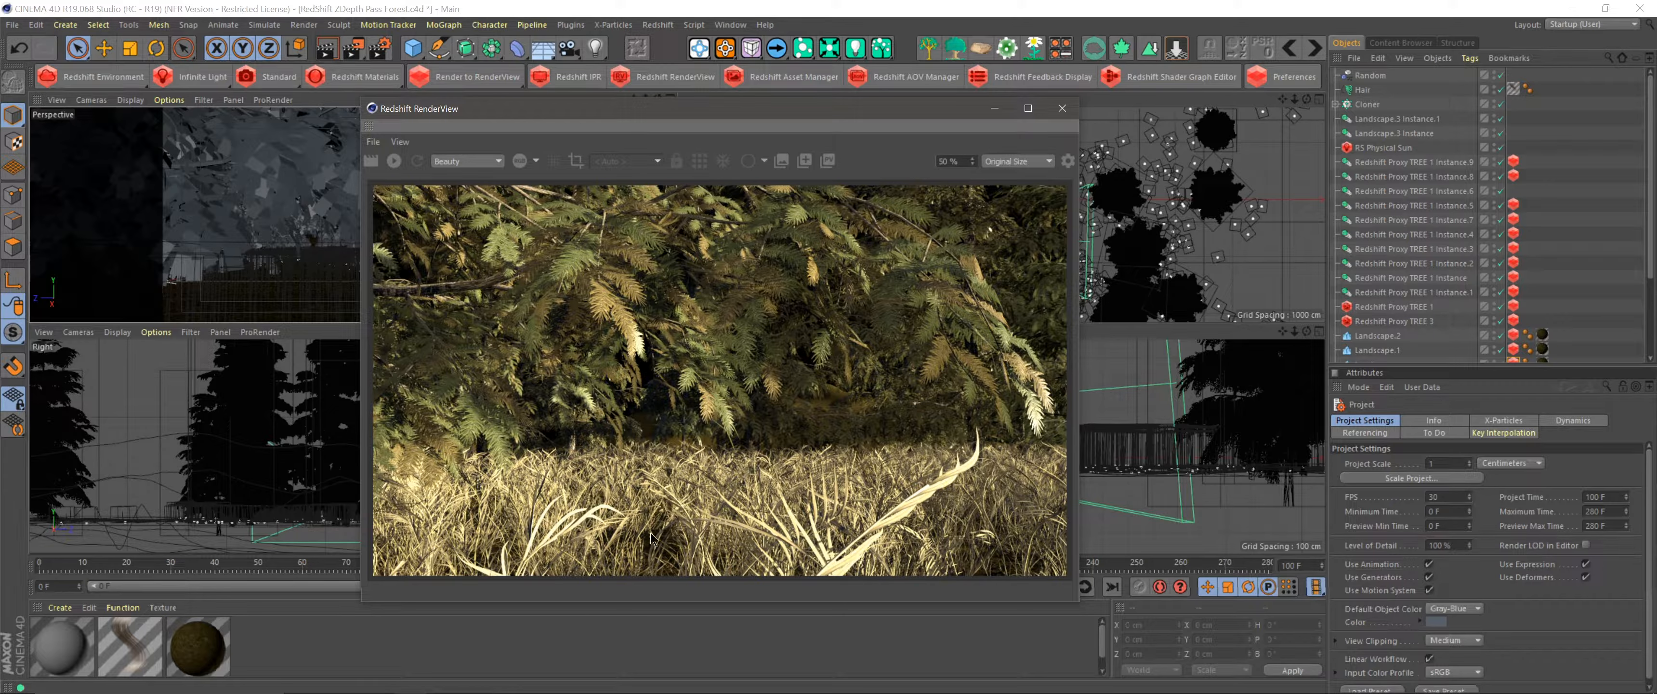
{"action": "left_click_drag", "start_coordinate": [697, 122], "coordinate": [336, 99]}
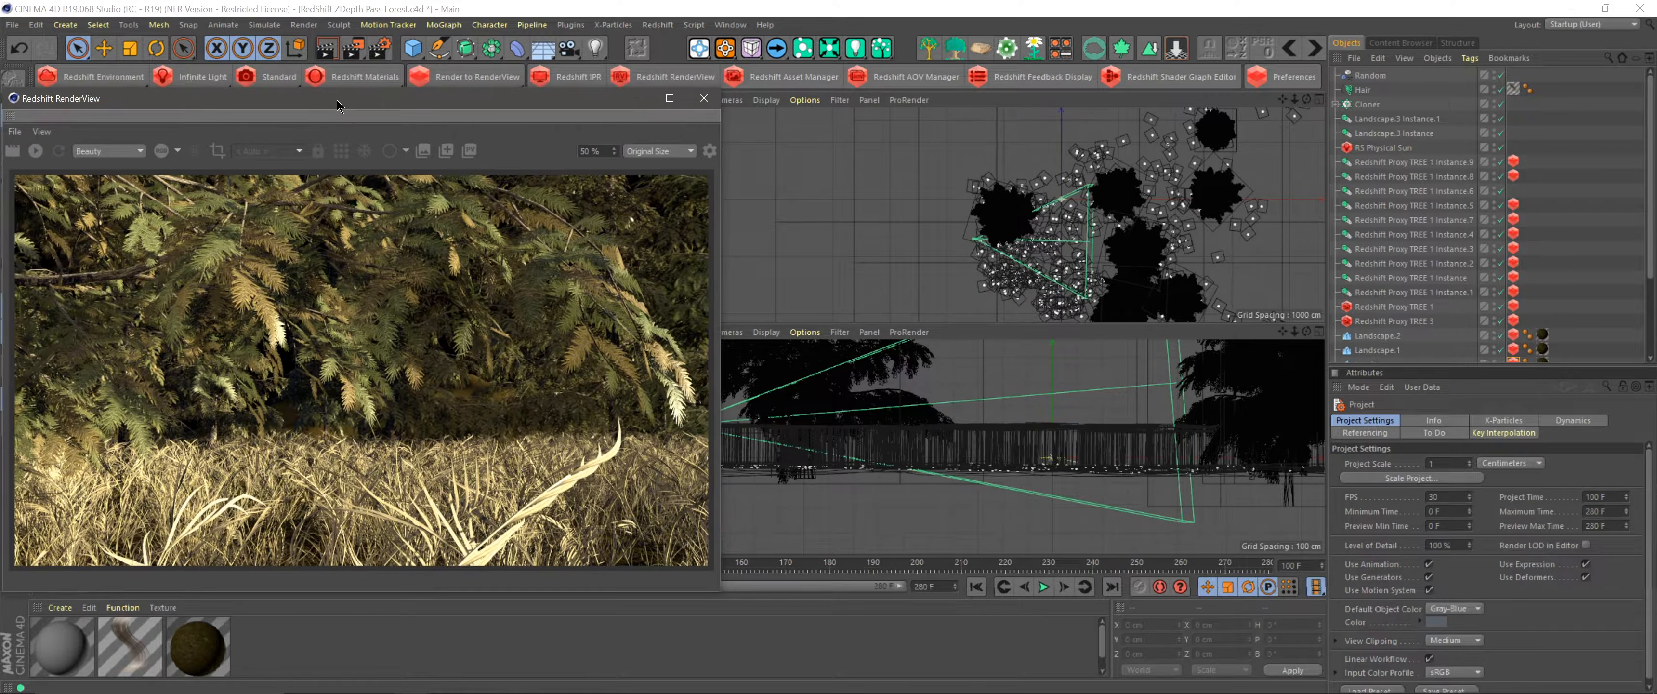
{"action": "left_click", "coordinate": [926, 90]}
{"action": "left_click_drag", "start_coordinate": [546, 188], "coordinate": [846, 171]}
{"action": "left_click", "coordinate": [512, 314]}
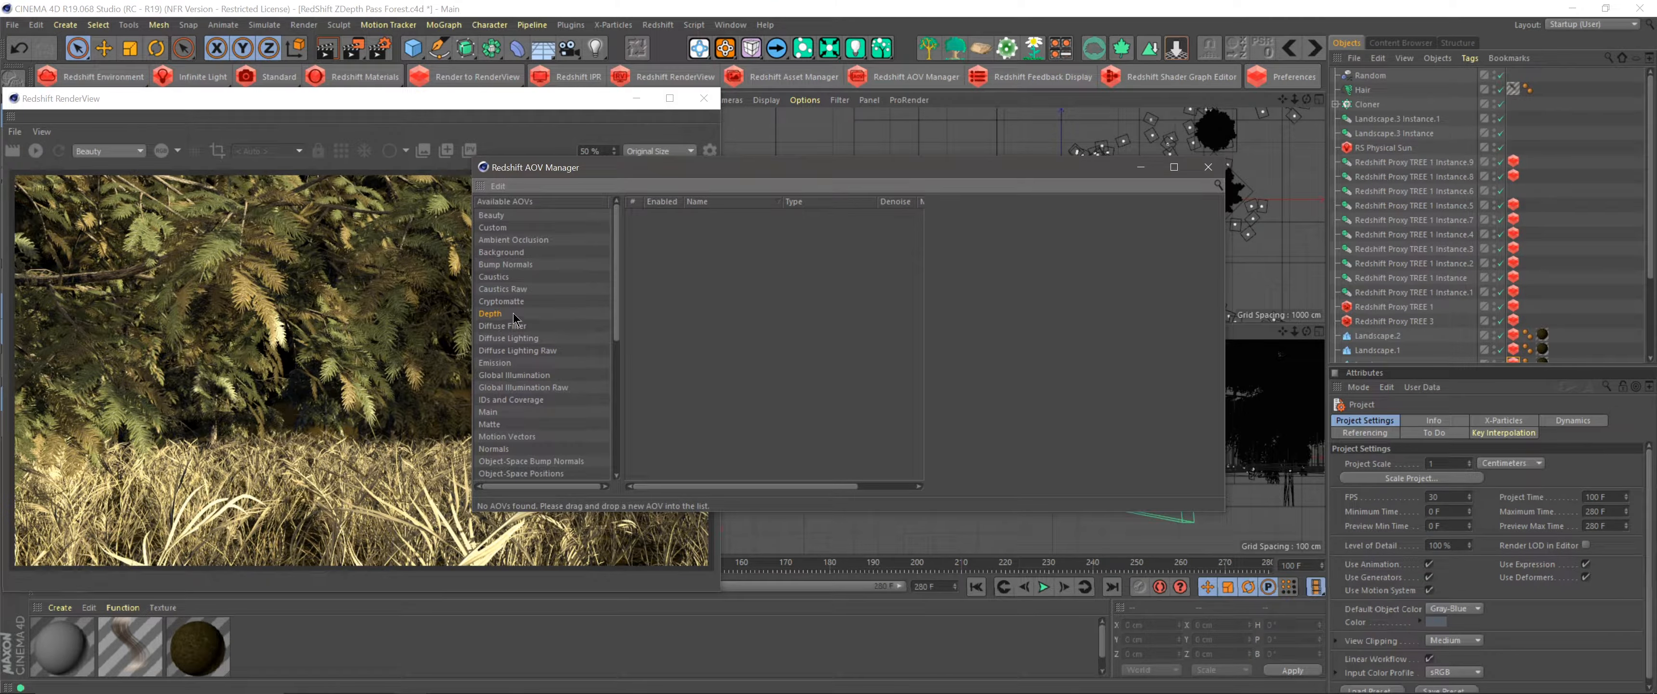
{"action": "left_click_drag", "start_coordinate": [490, 320], "coordinate": [759, 226]}
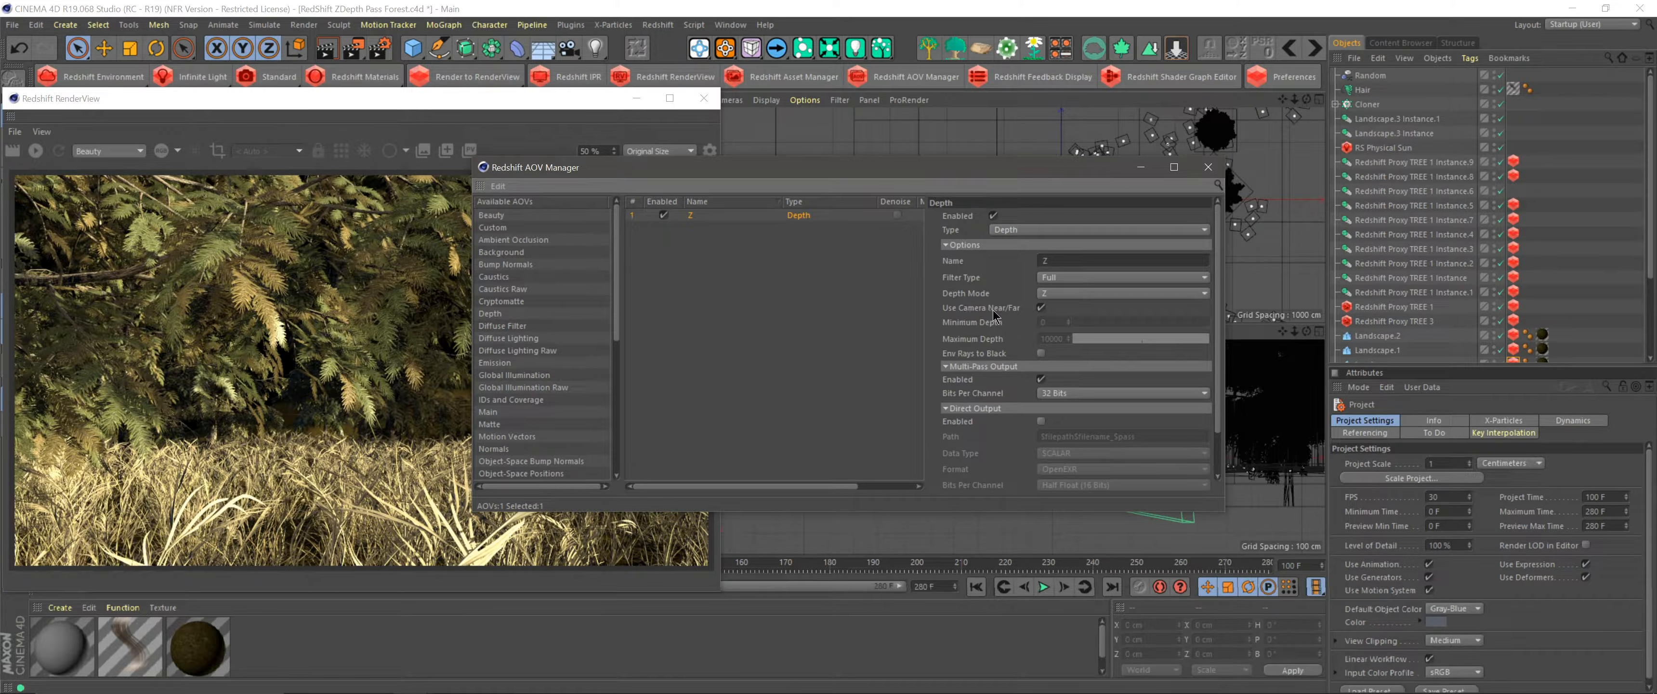
Start the live render in the RenderView and display the Depth 0 pass.
{"action": "left_click_drag", "start_coordinate": [271, 103], "coordinate": [547, 80]}
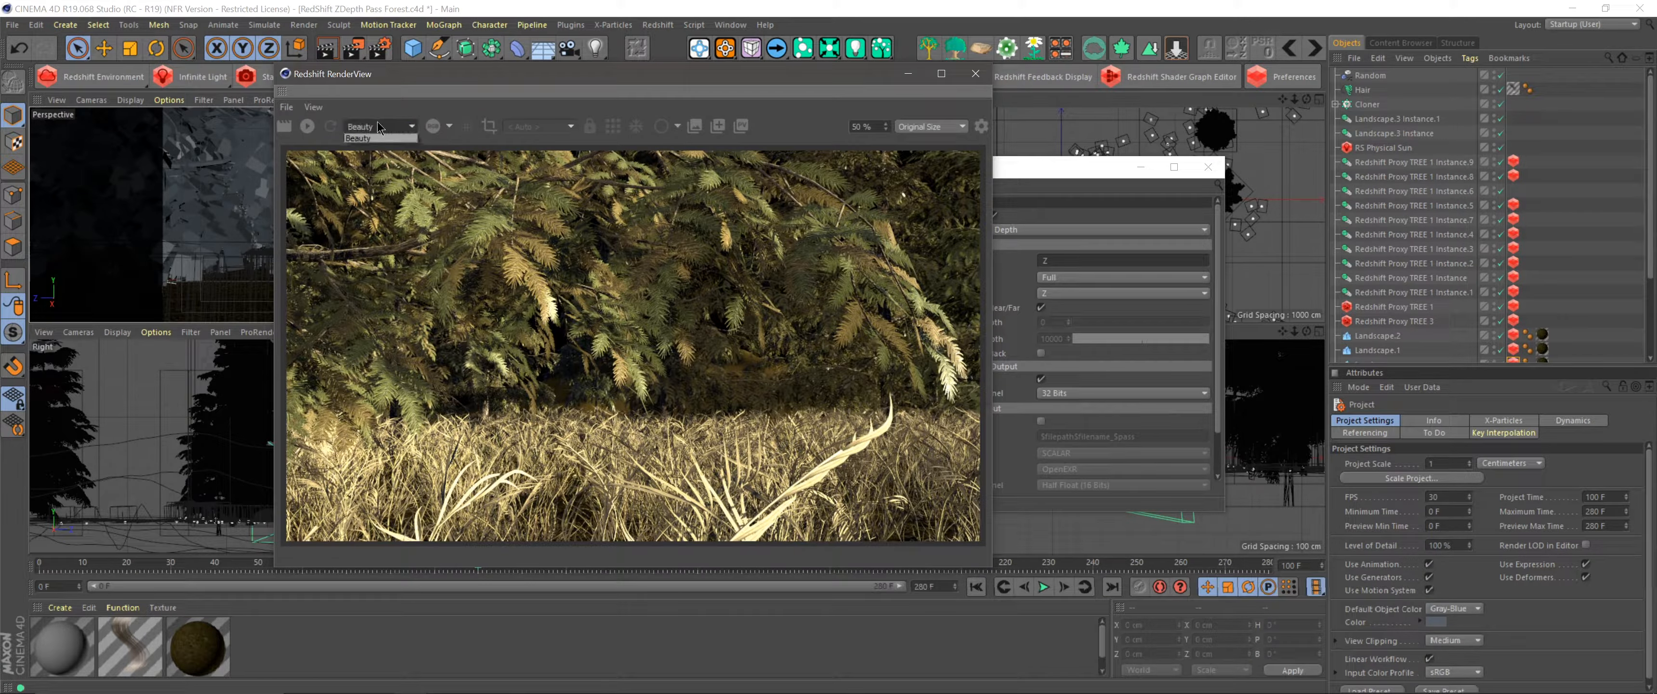
{"action": "left_click", "coordinate": [309, 125]}
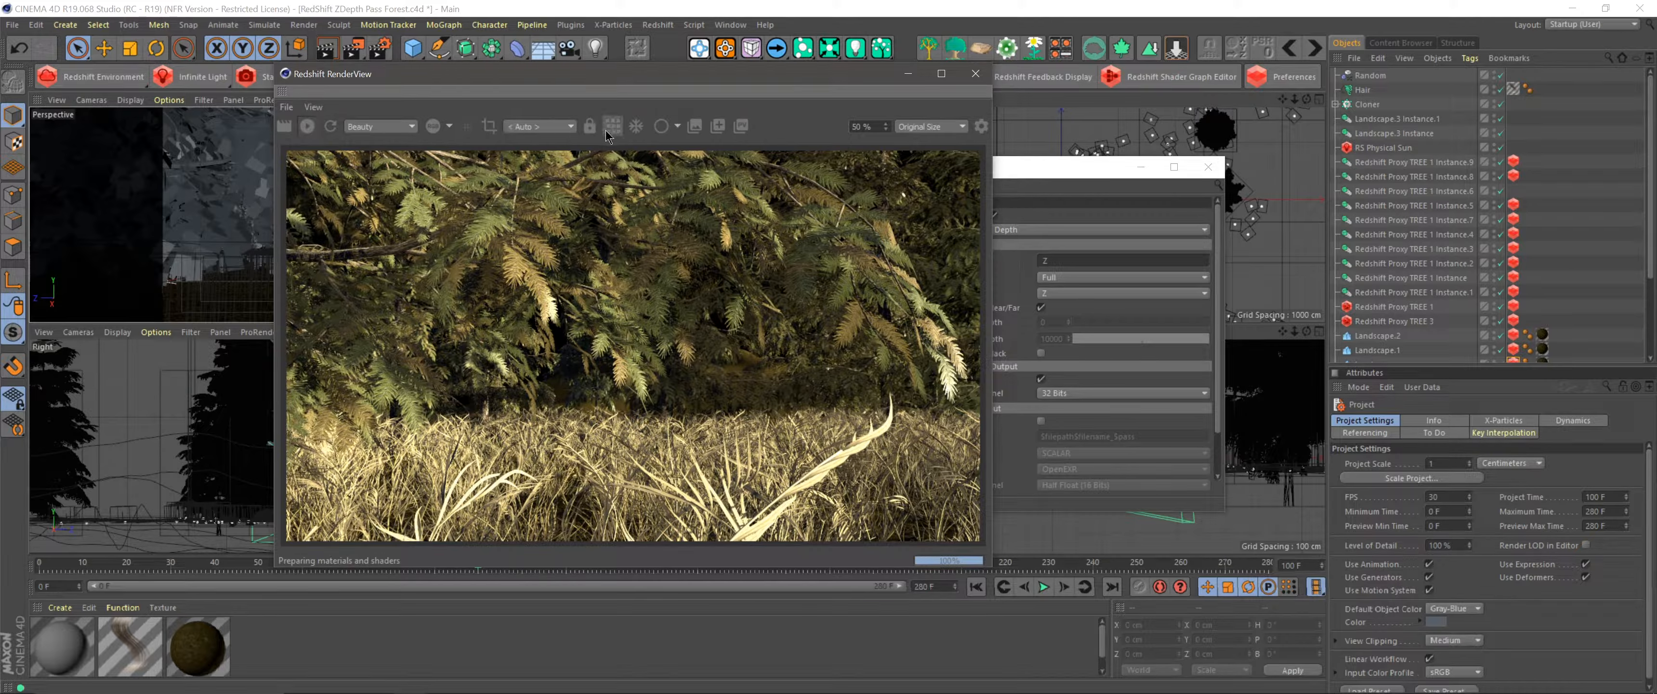
{"action": "left_click", "coordinate": [385, 125]}
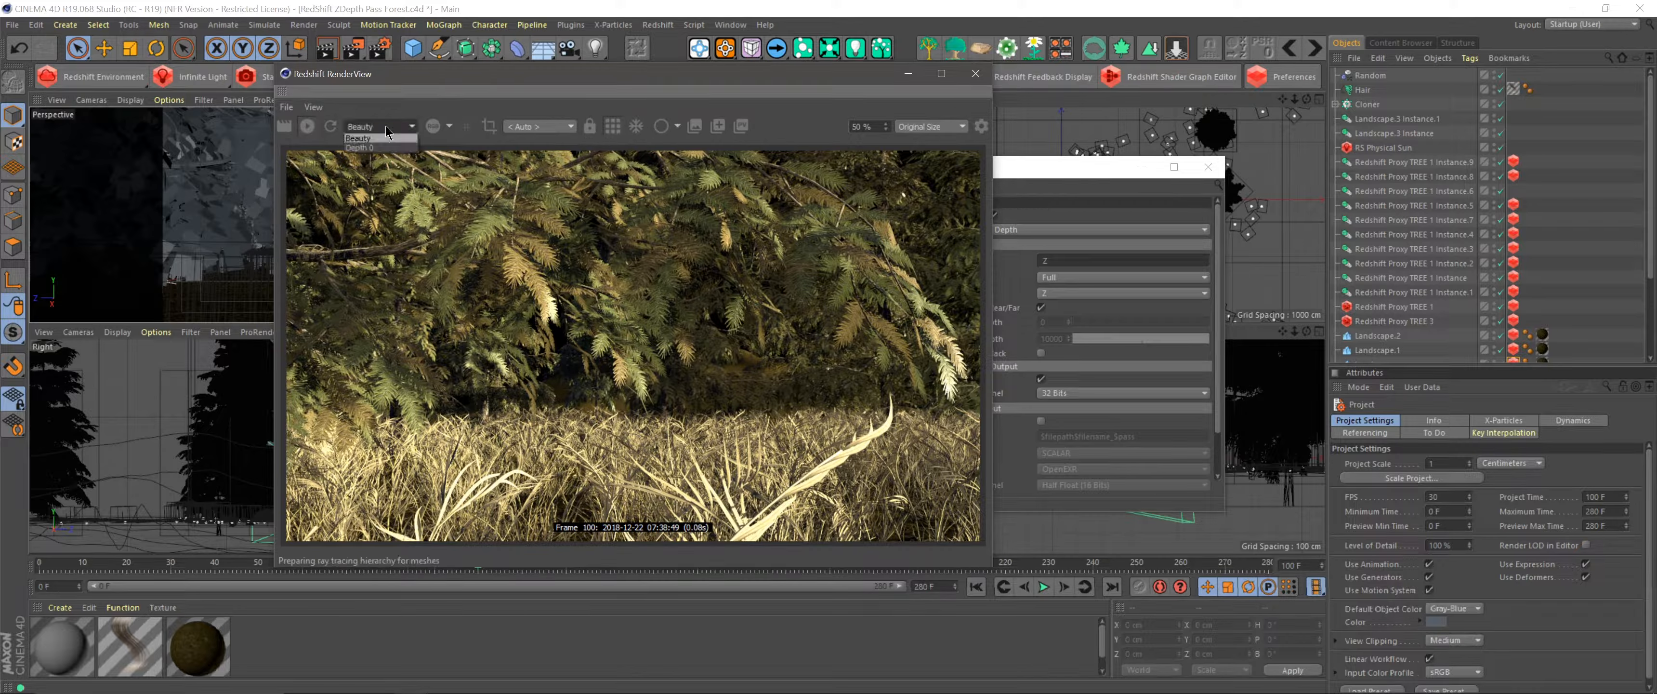
{"action": "left_click", "coordinate": [373, 148]}
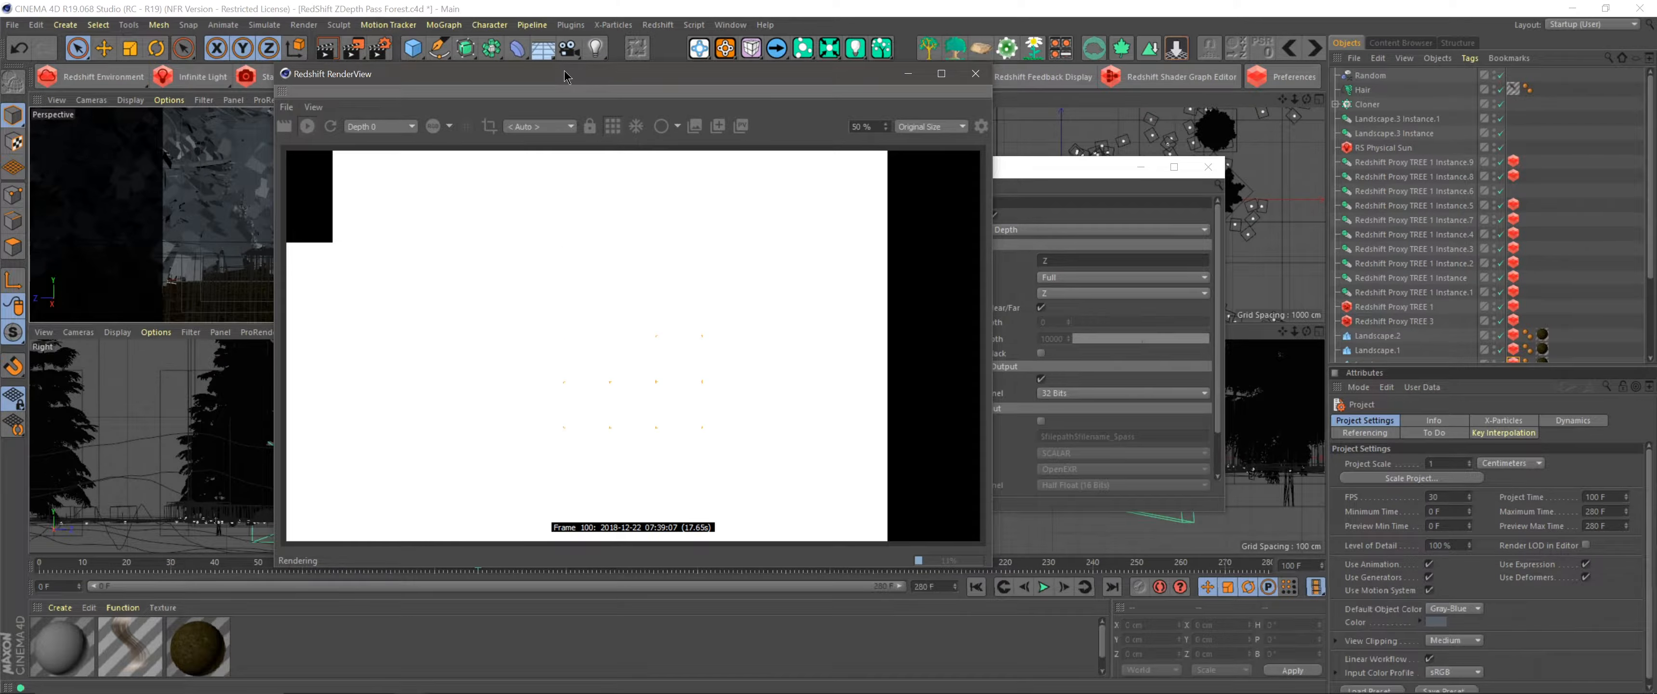
Set the Depth AOV's depth mode to Z Normalized in the AOV Manager.
{"action": "left_click_drag", "start_coordinate": [565, 75], "coordinate": [367, 69]}
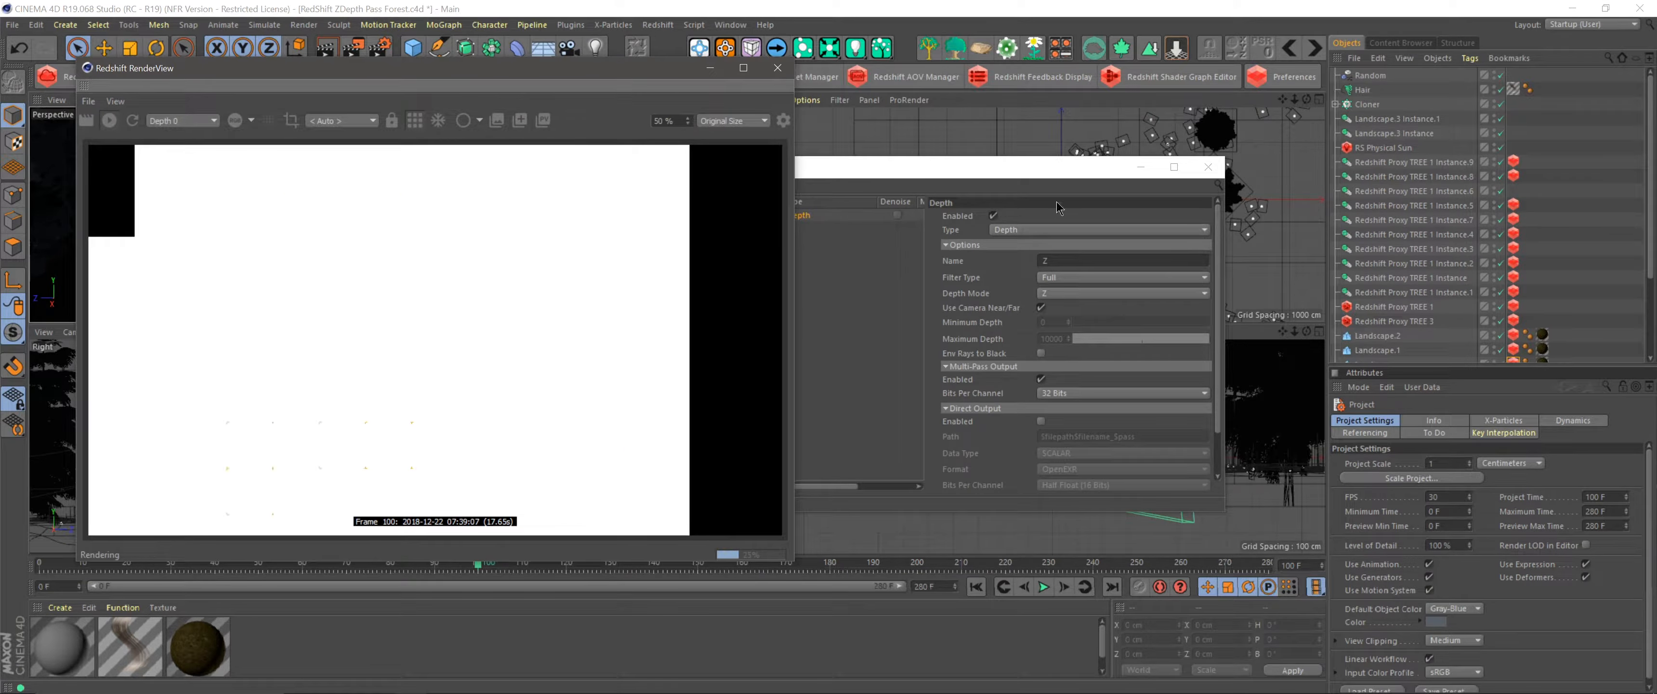
{"action": "left_click", "coordinate": [891, 170]}
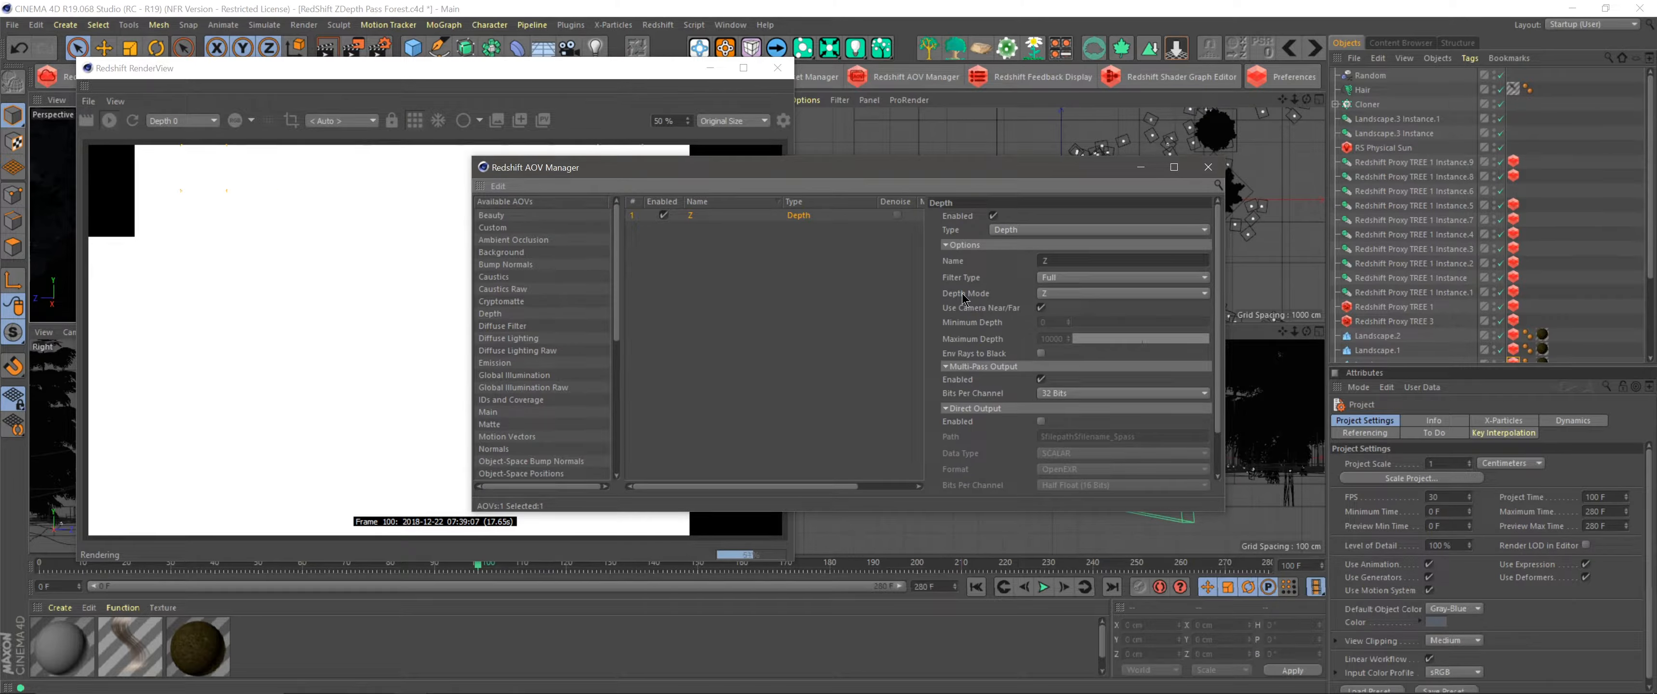
{"action": "left_click", "coordinate": [1069, 294]}
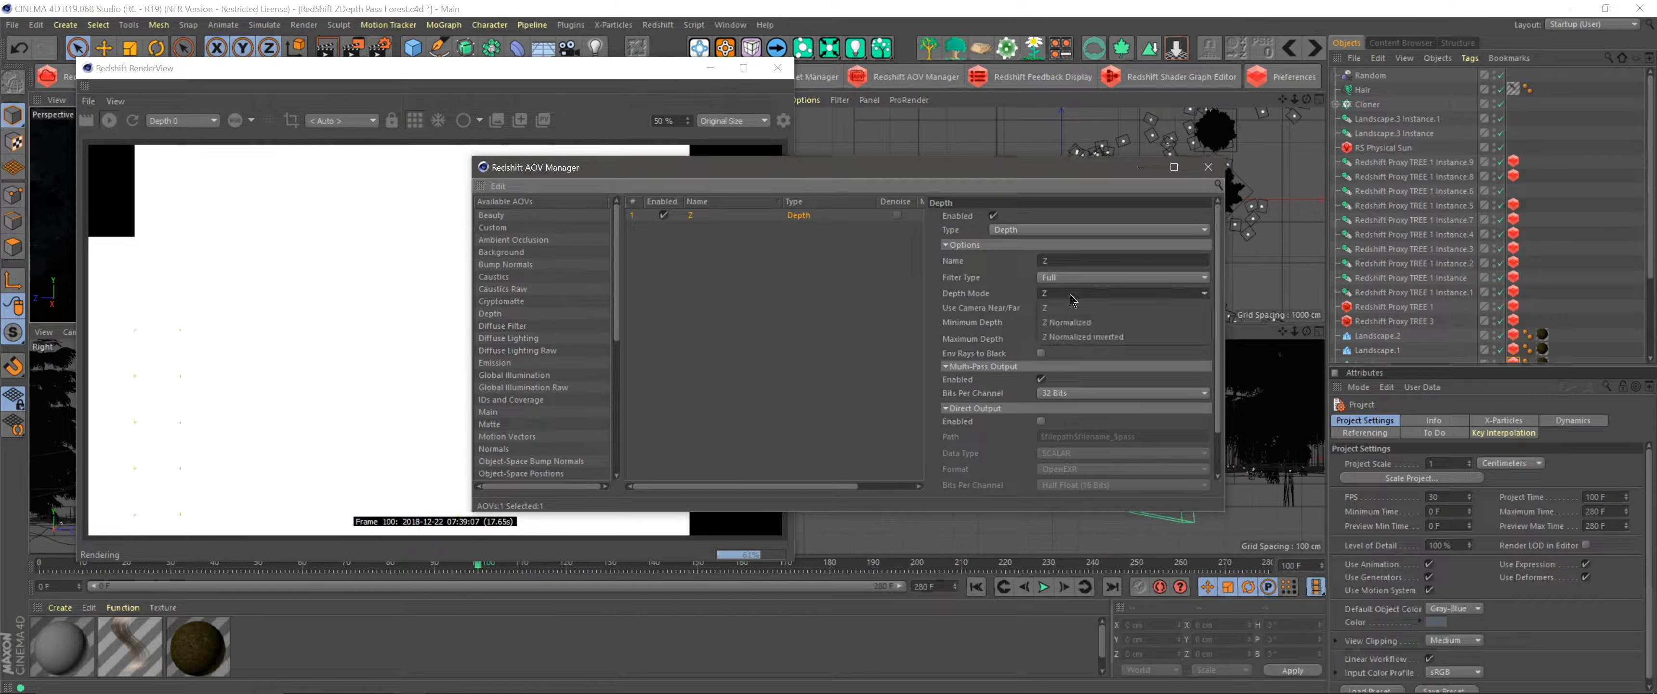
{"action": "left_click", "coordinate": [1068, 322]}
{"action": "left_click_drag", "start_coordinate": [767, 178], "coordinate": [1010, 172]}
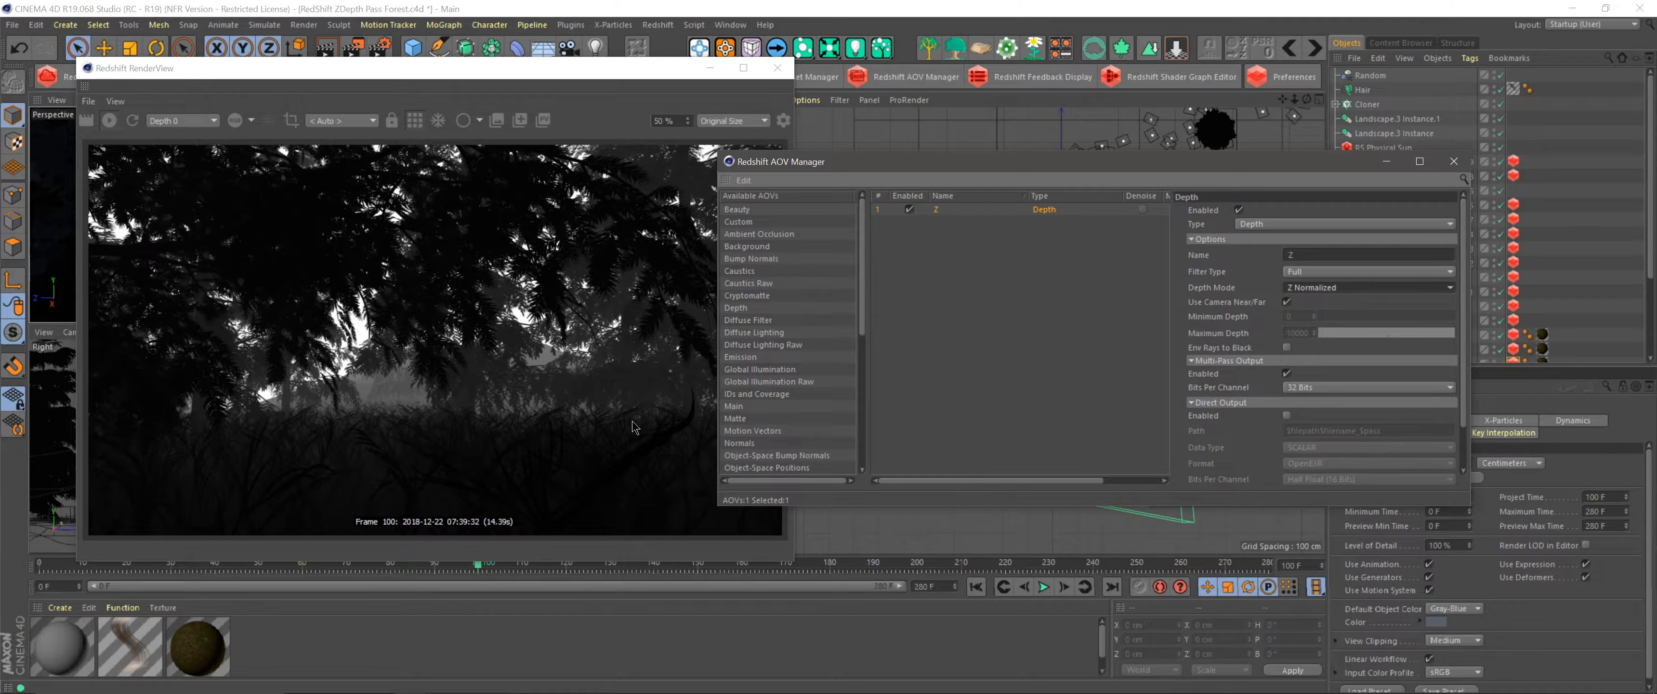
Disable Use Camera Near/Far for the Depth AOV and set its maximum depth to 8000.
{"action": "left_click", "coordinate": [1286, 302]}
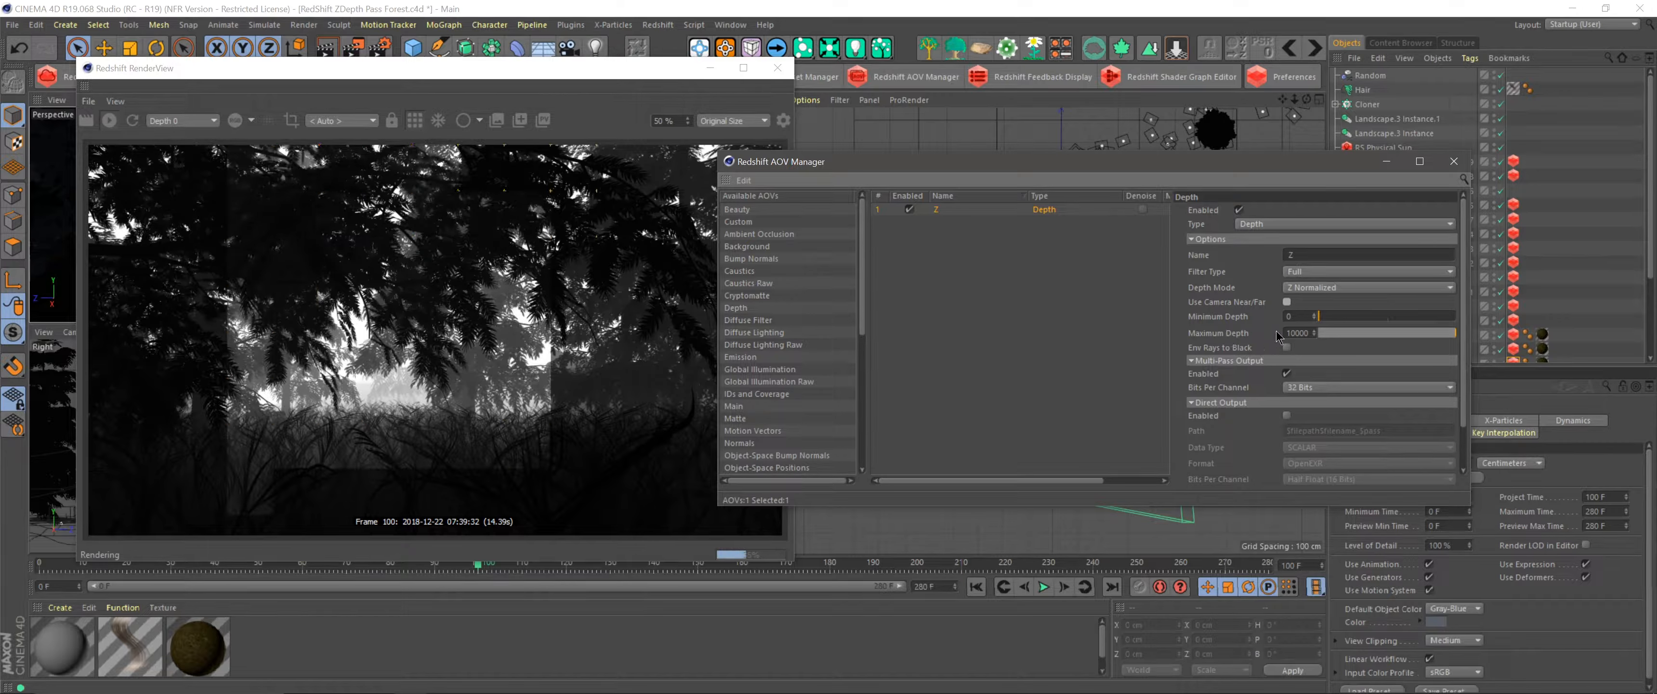
{"action": "left_click_drag", "start_coordinate": [1452, 333], "coordinate": [1418, 329]}
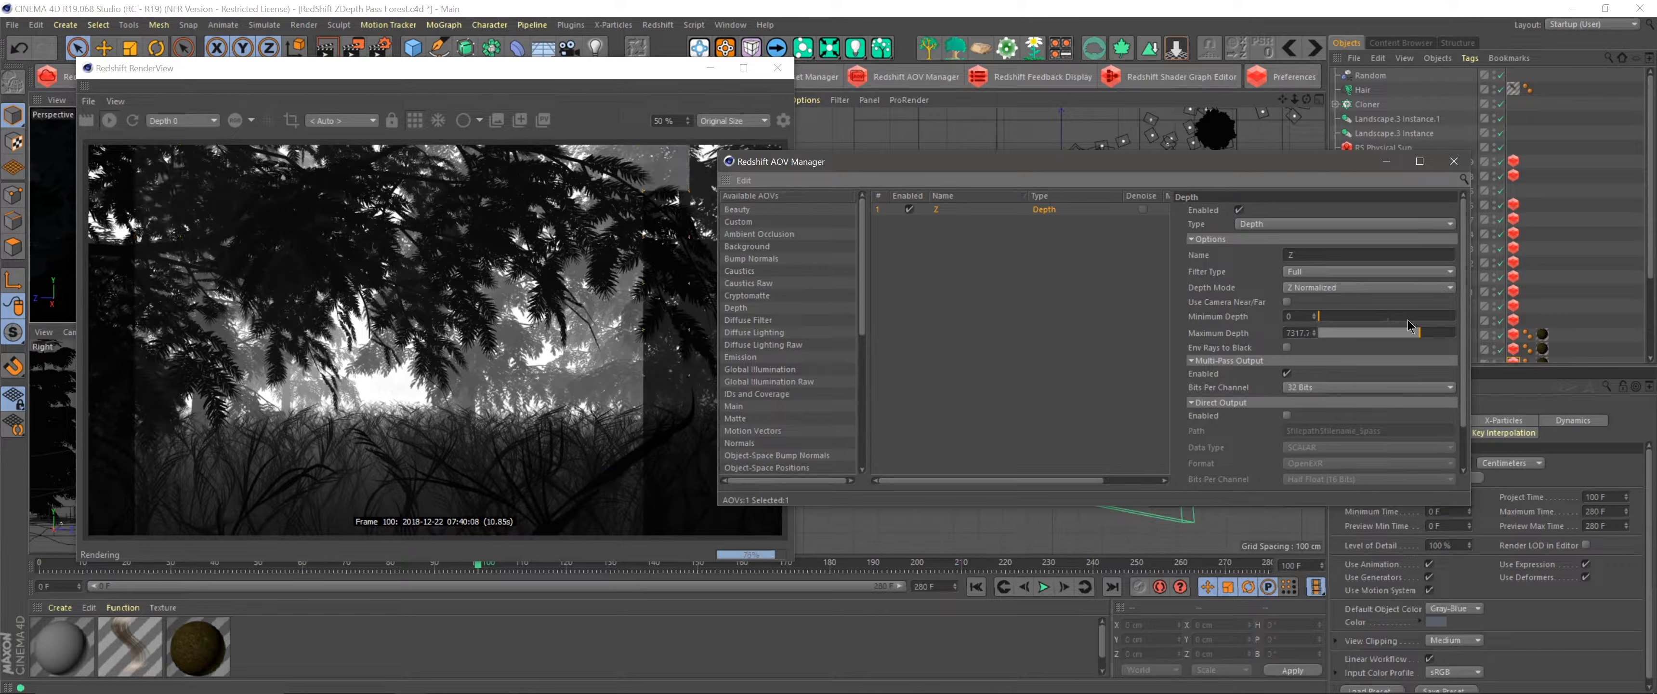
{"action": "double_click", "coordinate": [1298, 333]}
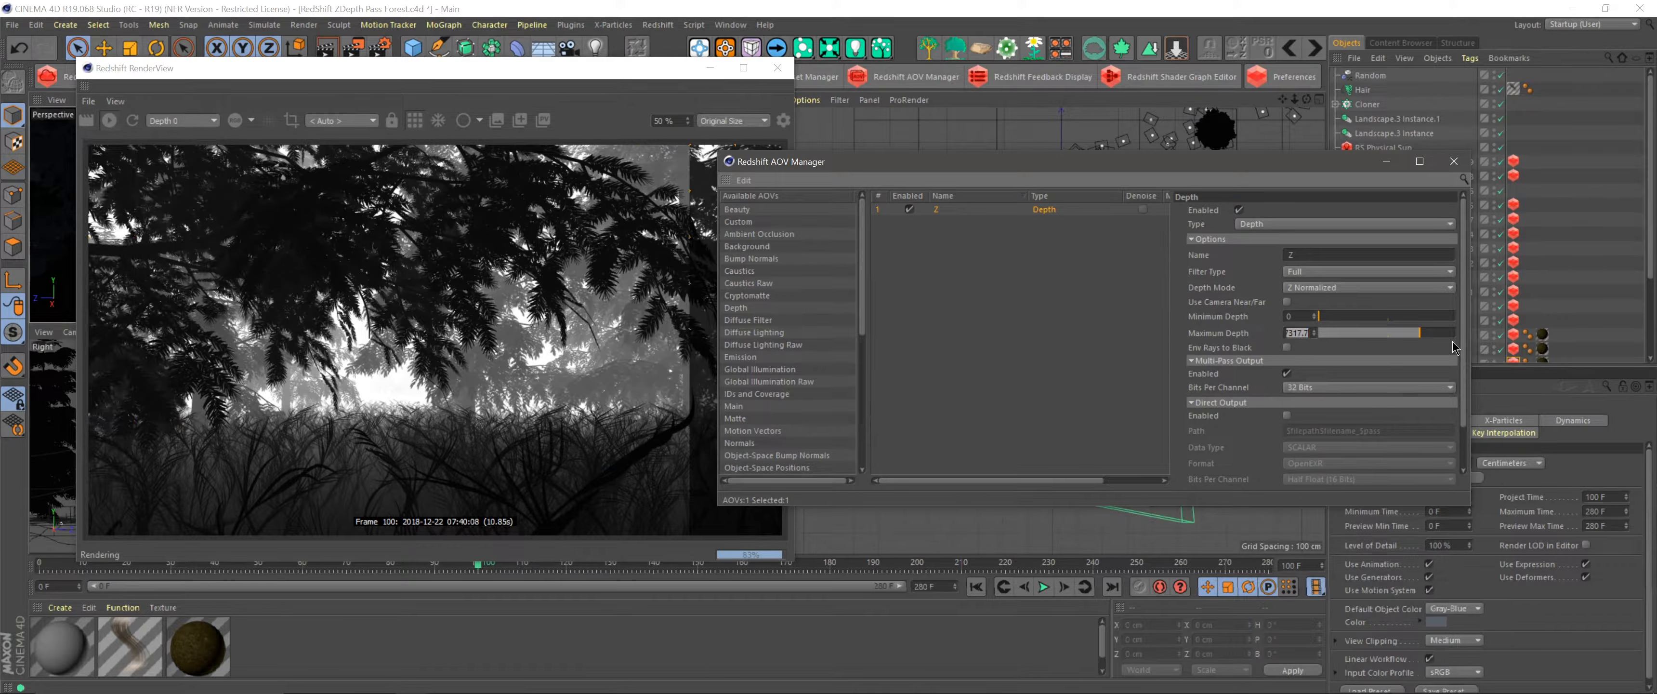
{"action": "type", "text": "8000"}
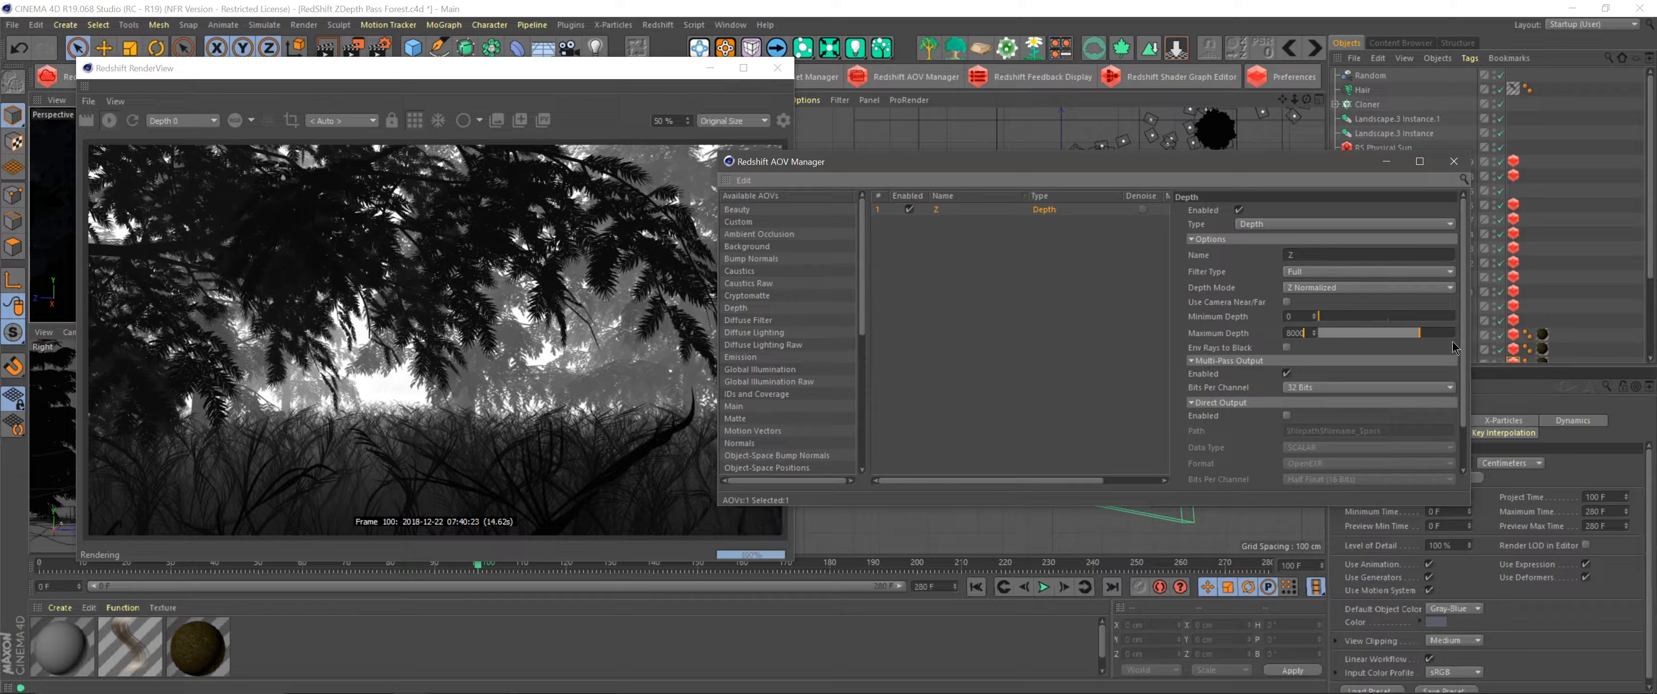
{"action": "key", "text": "Return"}
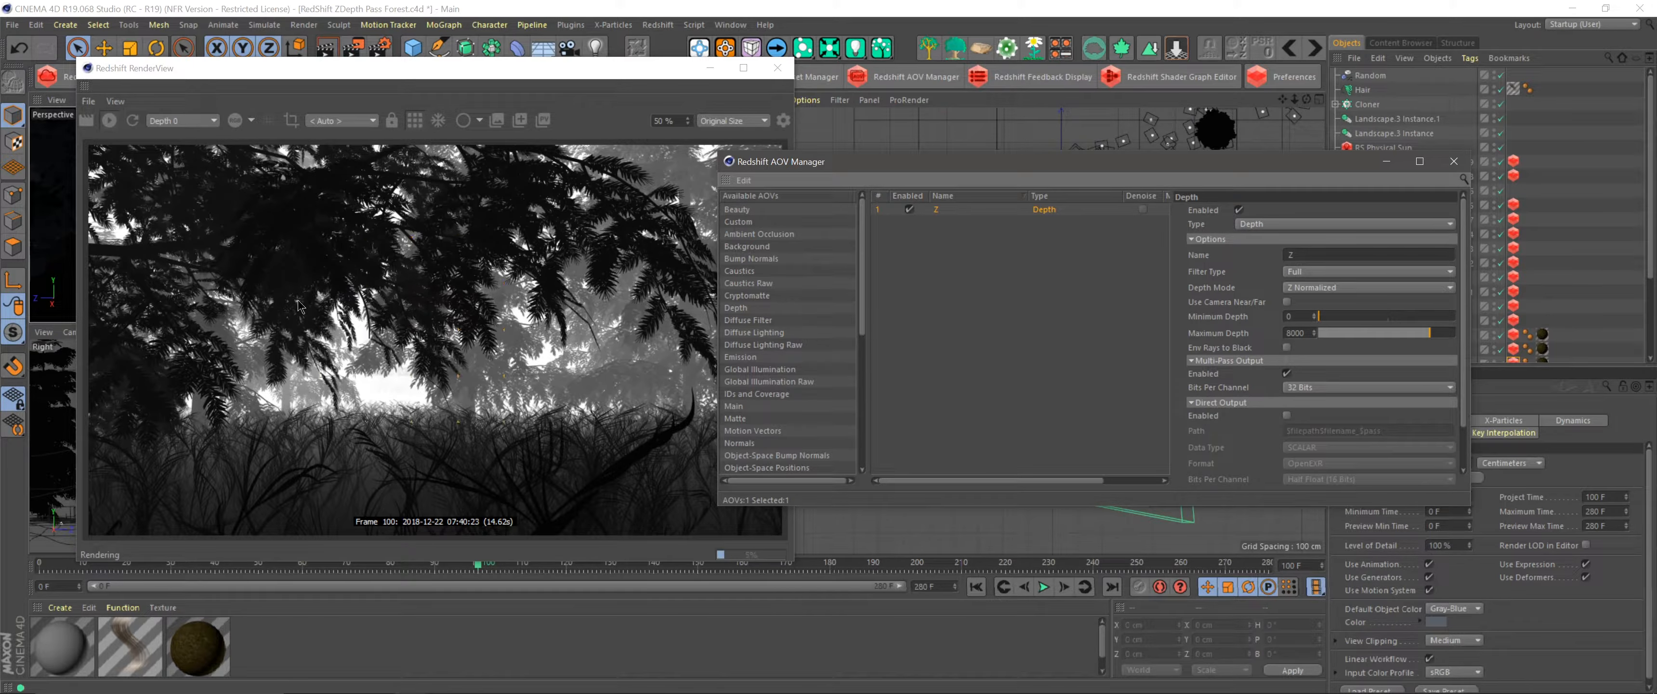
{"action": "left_click_drag", "start_coordinate": [858, 168], "coordinate": [940, 157]}
Stop the live render in the RenderView, keeping Depth 0 as the displayed pass.
{"action": "left_click", "coordinate": [574, 70]}
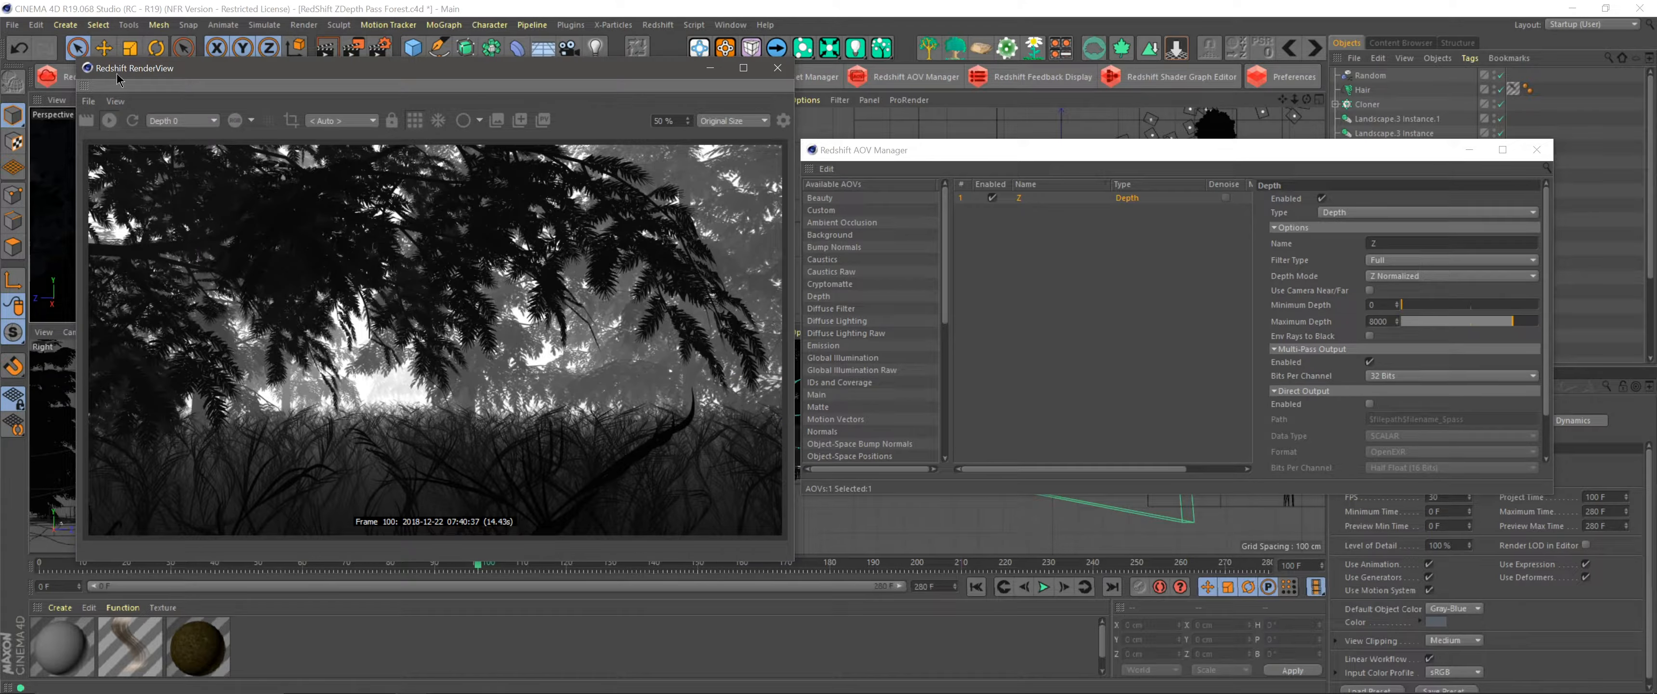
{"action": "left_click", "coordinate": [116, 129]}
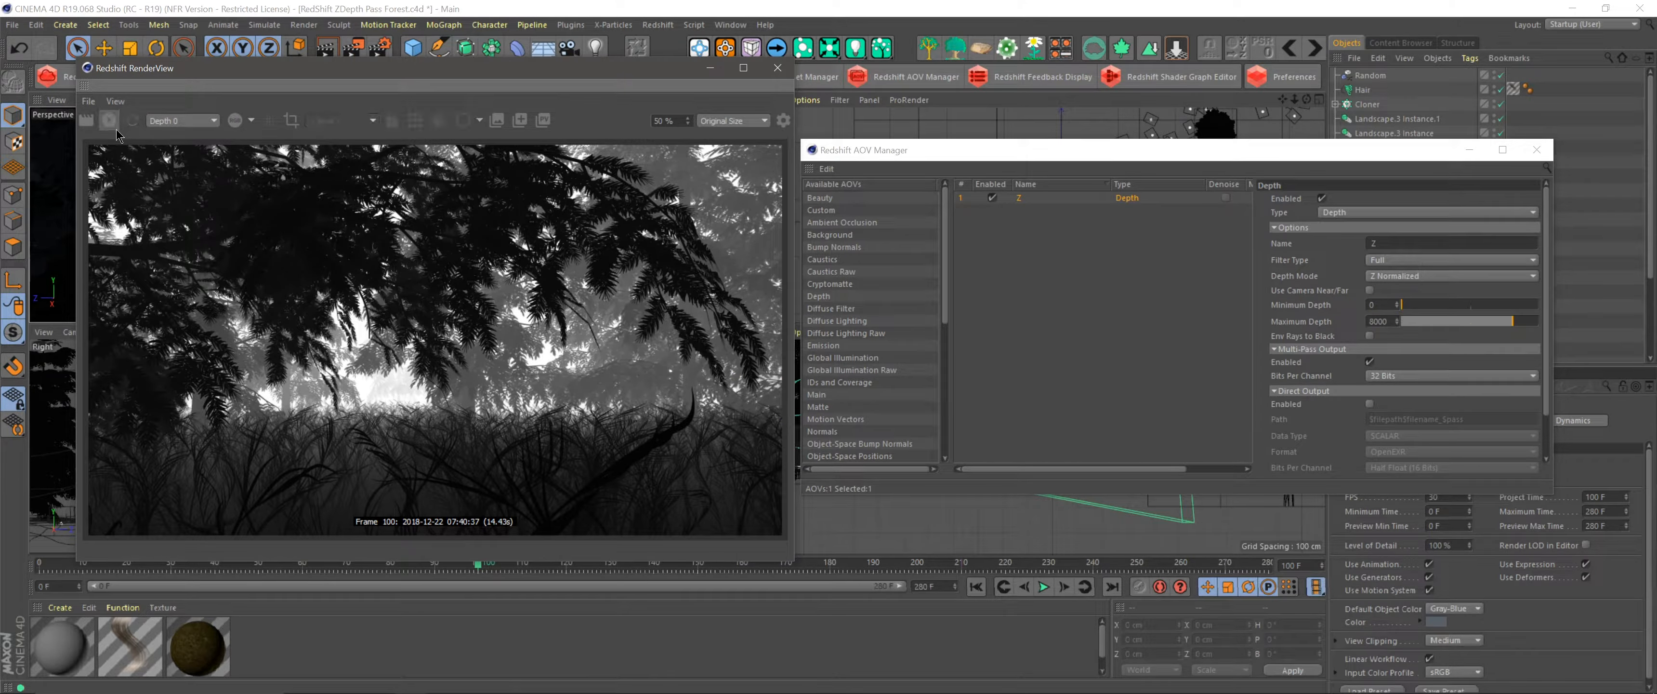
{"action": "left_click", "coordinate": [182, 122]}
{"action": "left_click", "coordinate": [190, 133]}
{"action": "left_click", "coordinate": [183, 142]}
{"action": "left_click_drag", "start_coordinate": [969, 162], "coordinate": [932, 196]}
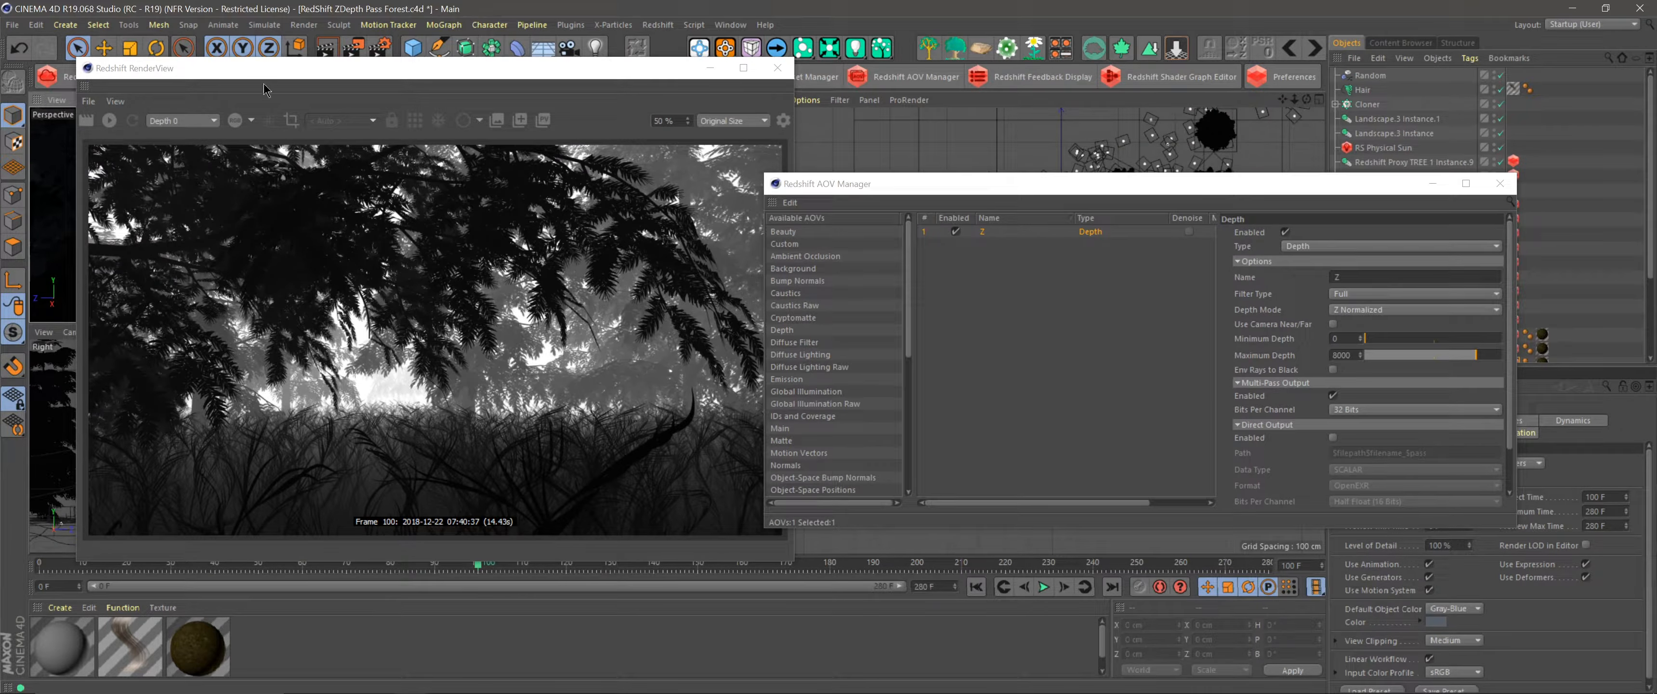
Close the RenderView, AOV Manager and Render Settings windows to clear the workspace.
{"action": "left_click", "coordinate": [374, 53]}
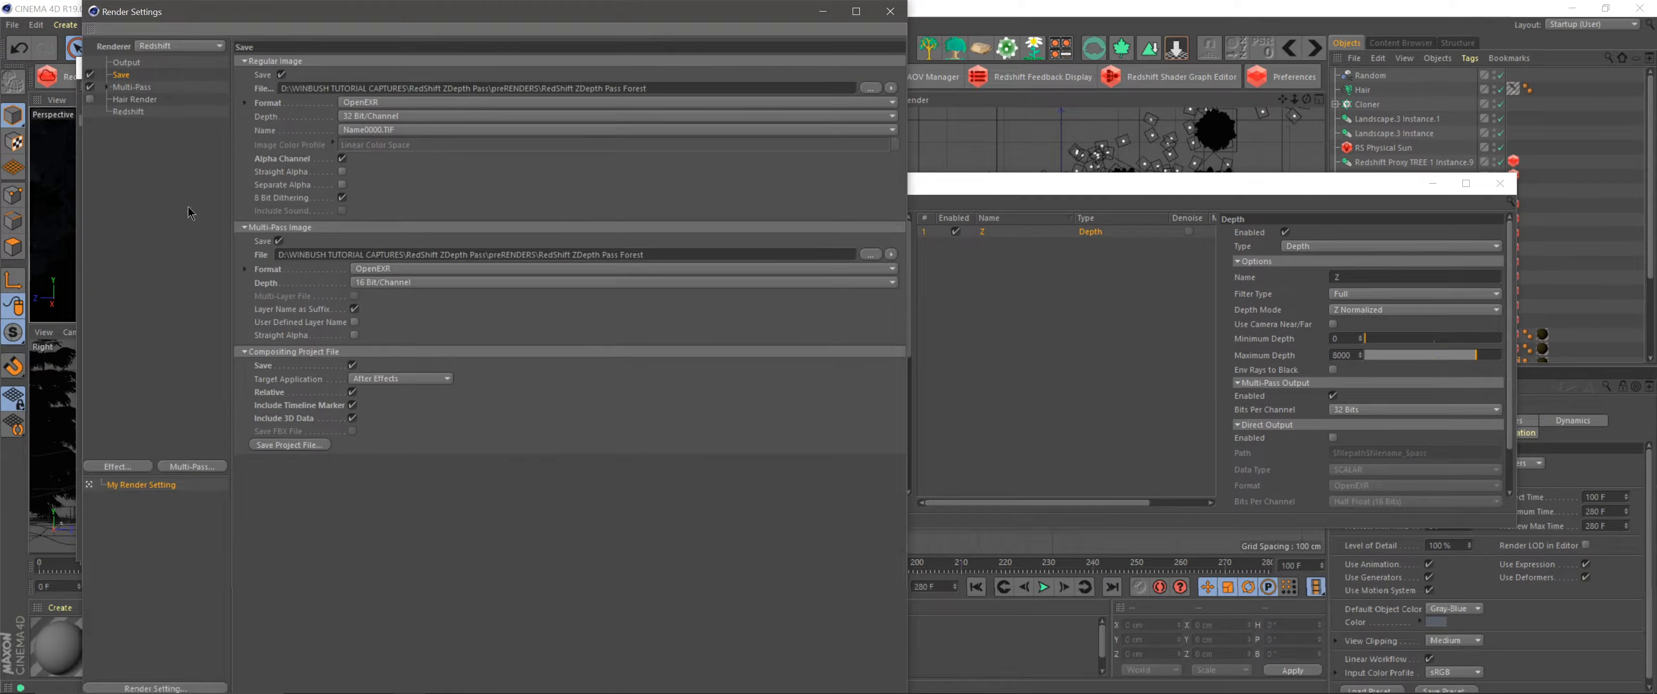
{"action": "left_click_drag", "start_coordinate": [288, 15], "coordinate": [367, 139]}
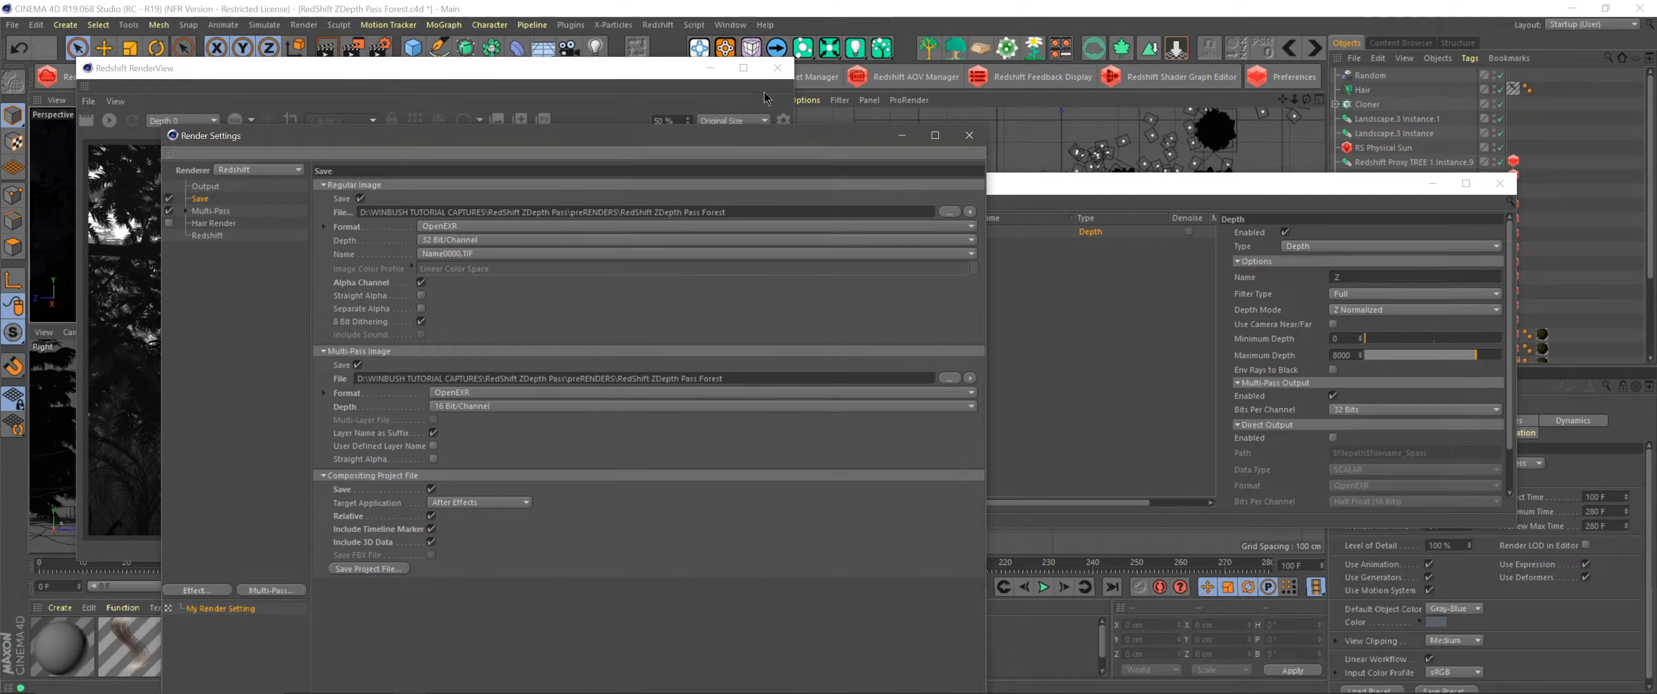
{"action": "left_click", "coordinate": [778, 69]}
{"action": "left_click", "coordinate": [1500, 183]}
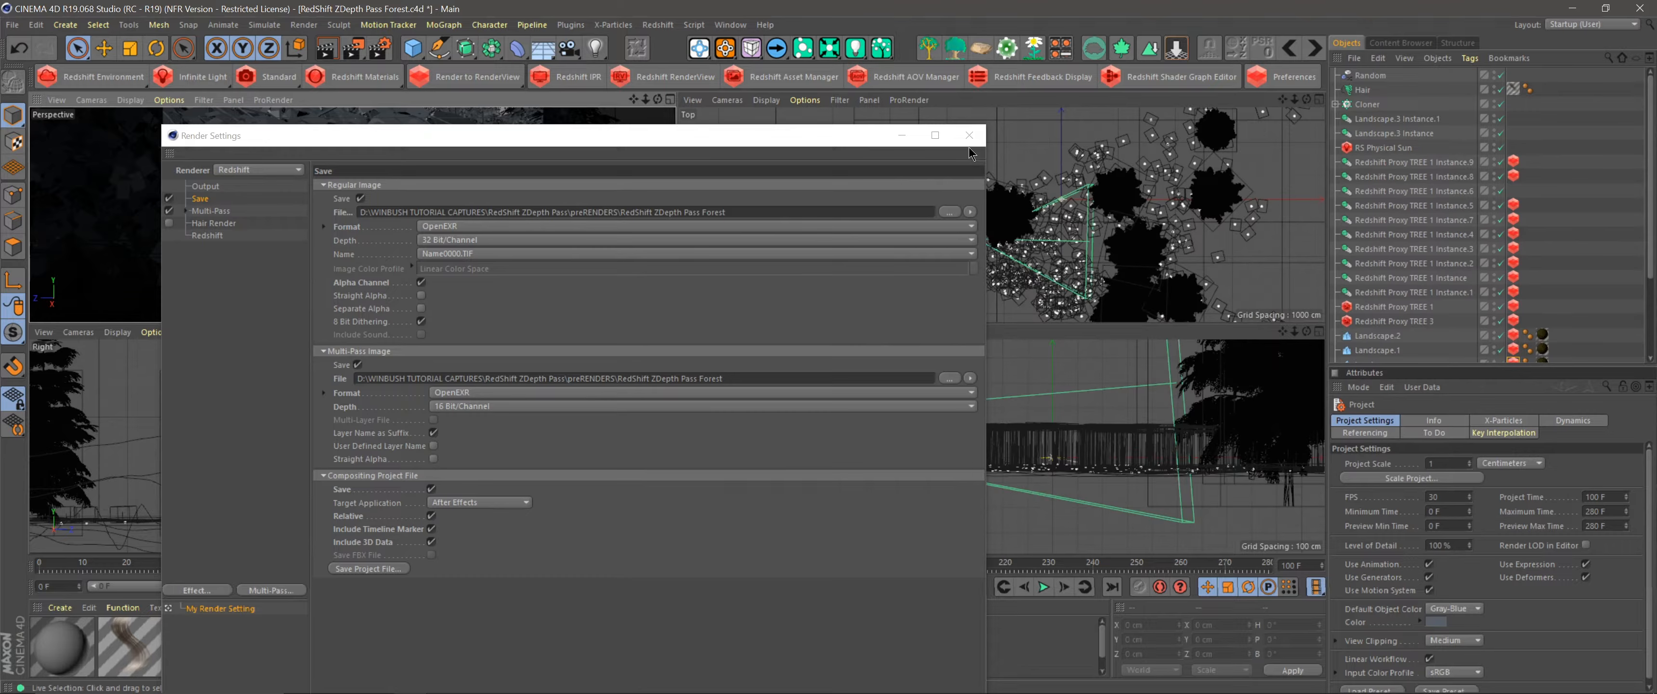
{"action": "left_click", "coordinate": [967, 138]}
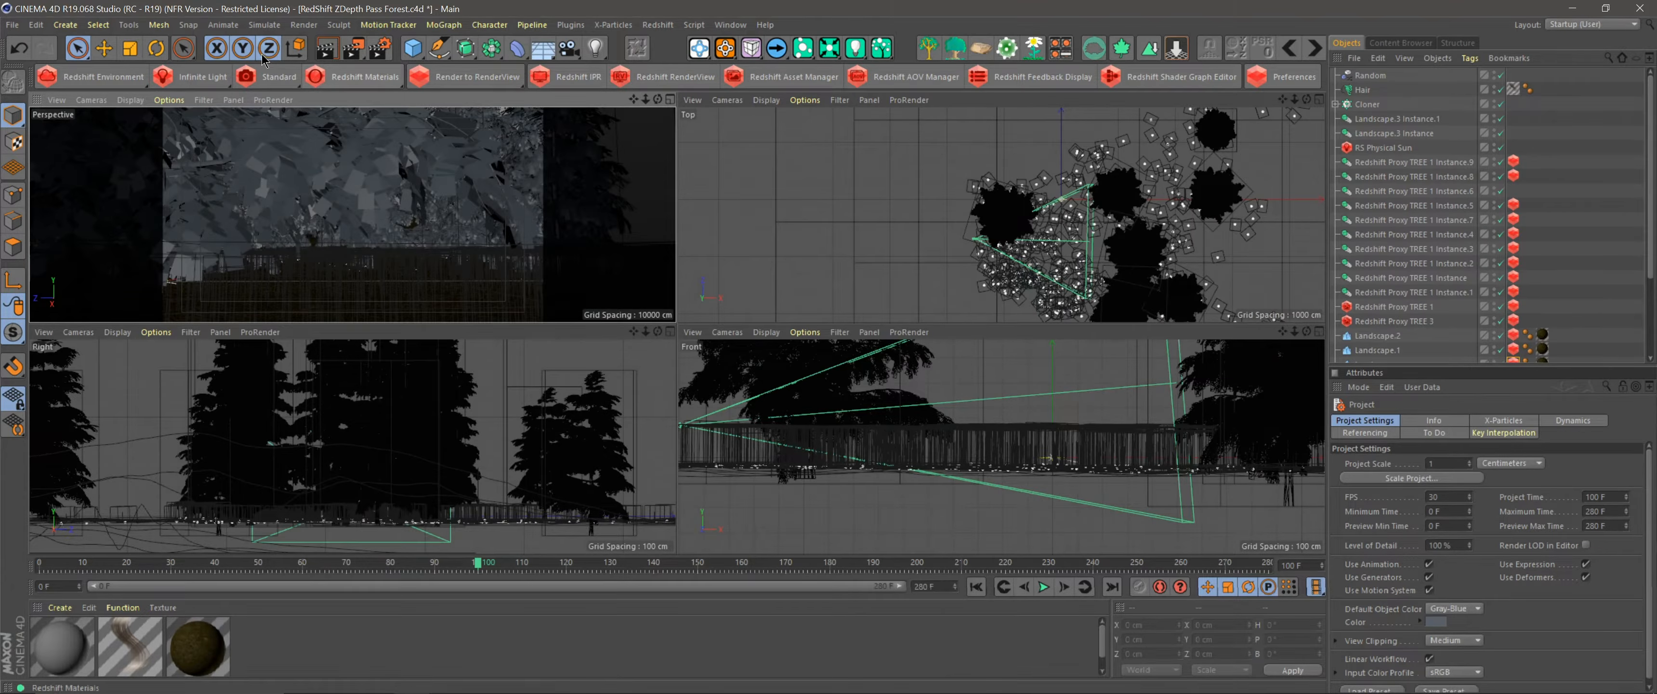
Choose After Effects as the target application for the compositing project file in the render settings.
{"action": "left_click", "coordinate": [380, 52]}
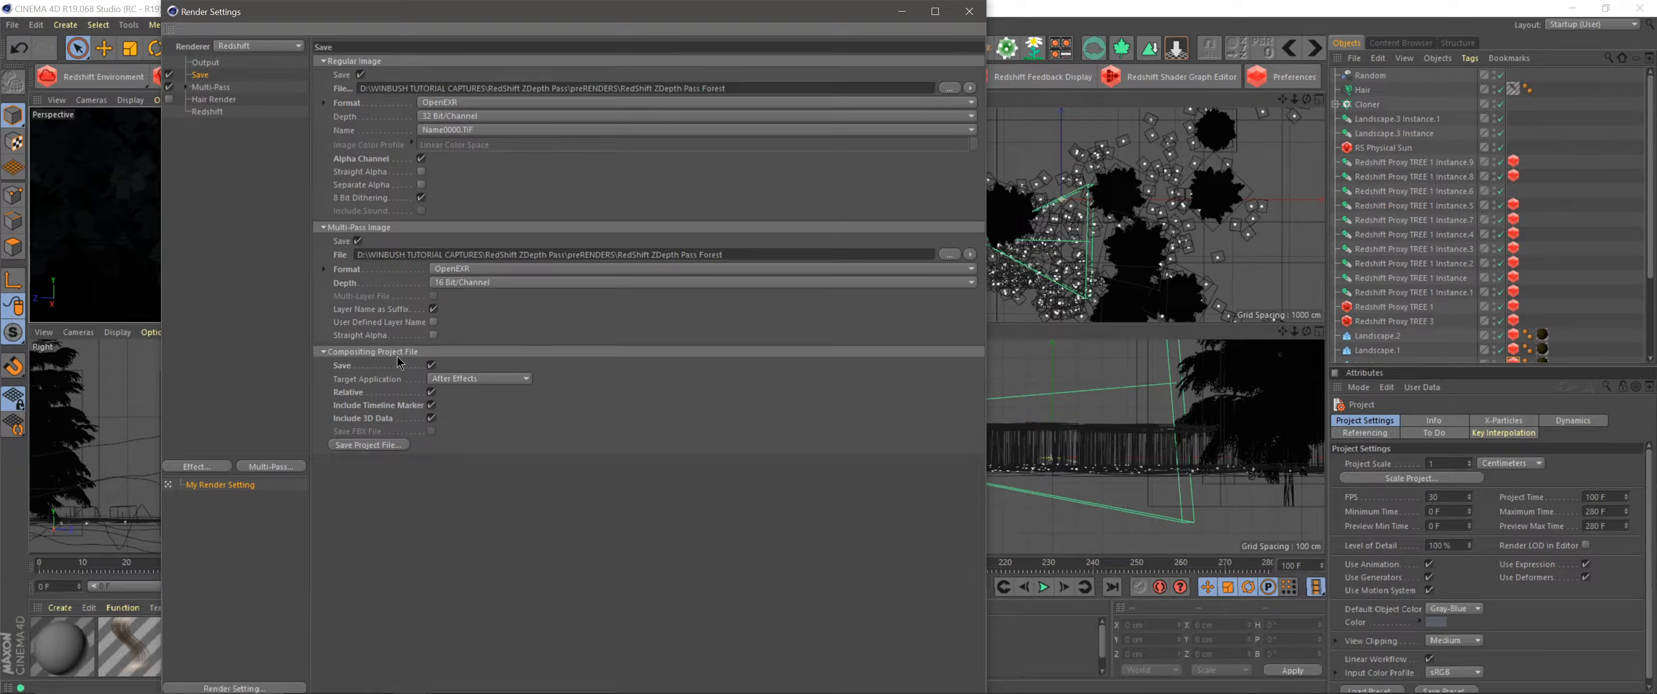
{"action": "left_click", "coordinate": [453, 381]}
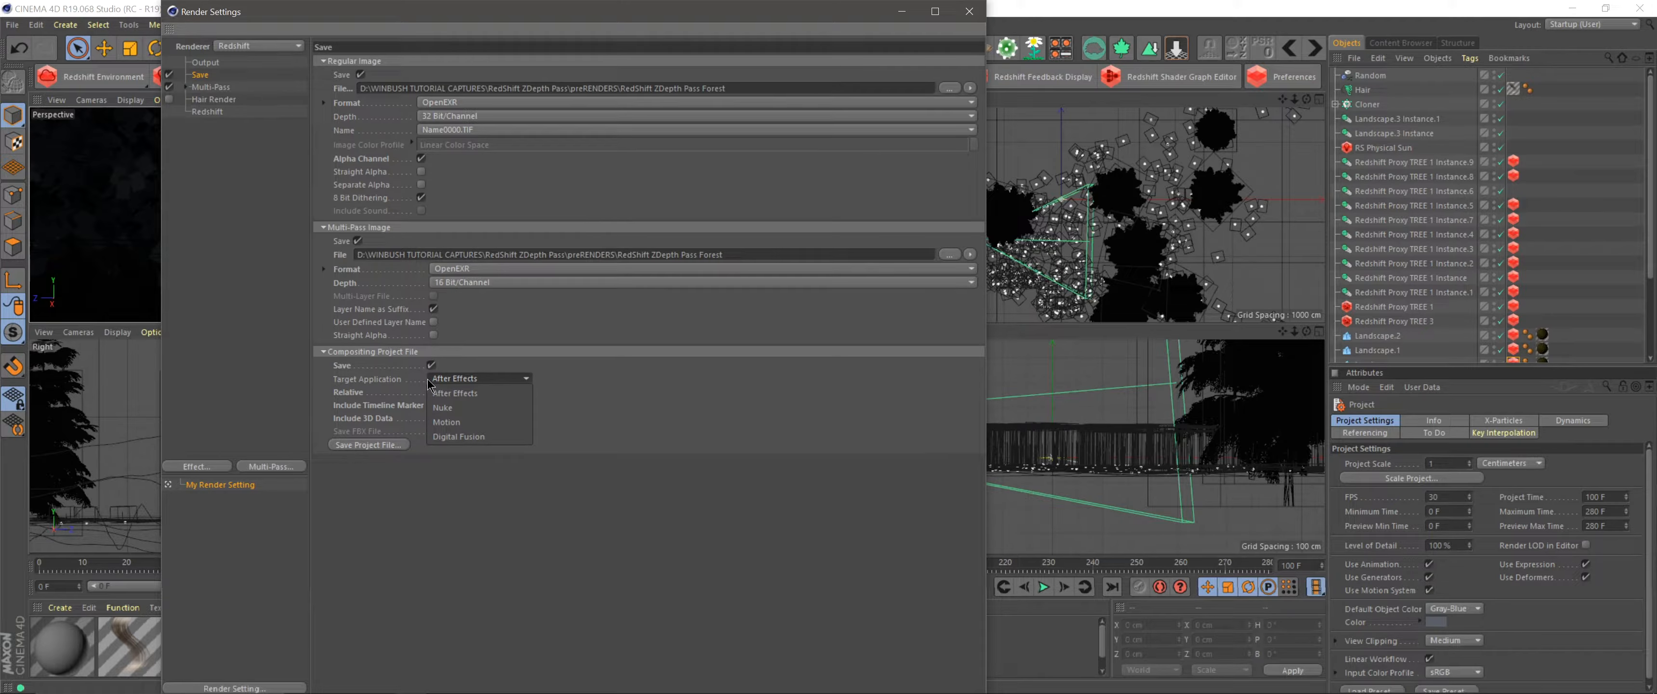
{"action": "left_click", "coordinate": [497, 382]}
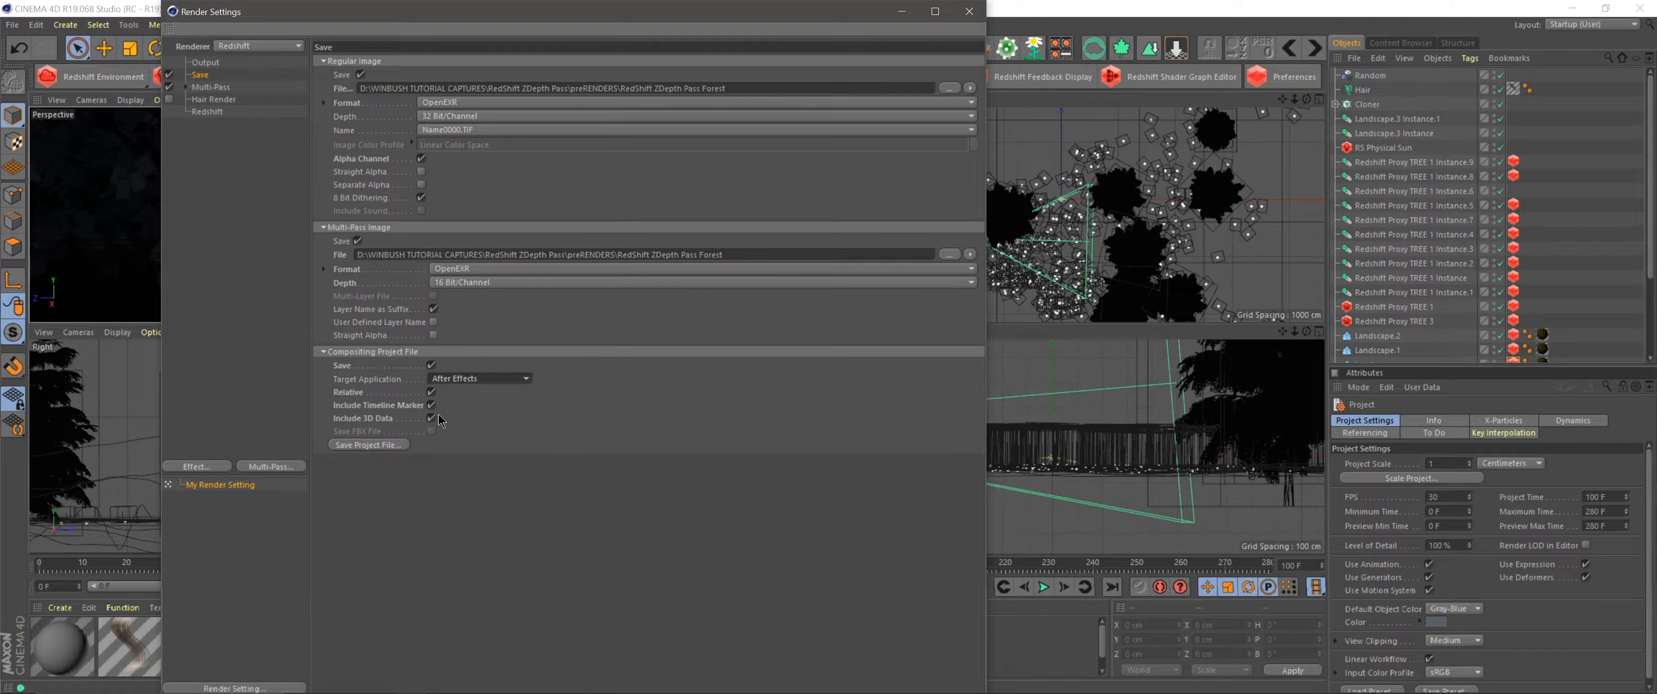
Examine the preRENDERS folder through the compositing project's save dialog without saving a file.
{"action": "left_click", "coordinate": [364, 444]}
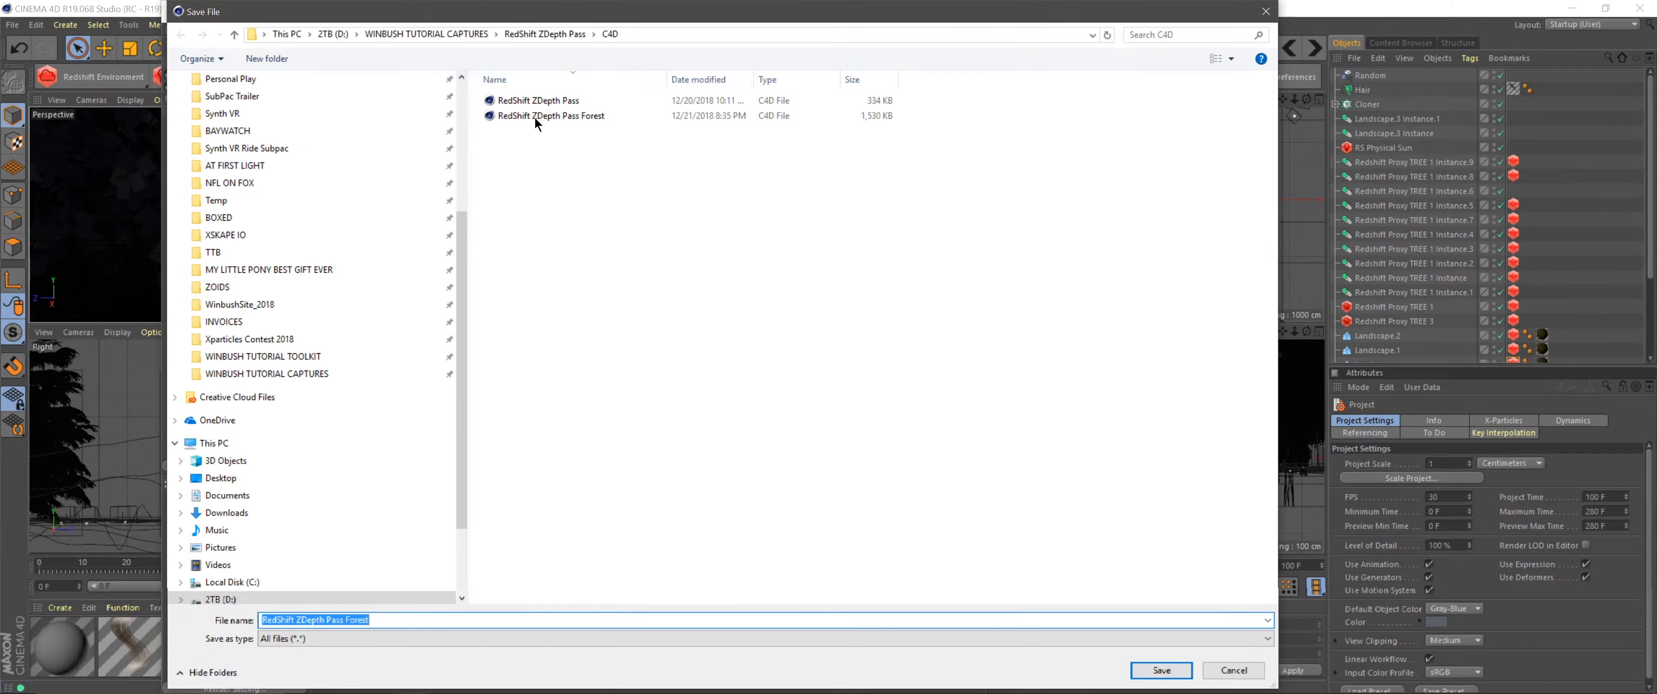
{"action": "left_click", "coordinate": [551, 35]}
{"action": "double_click", "coordinate": [543, 173]}
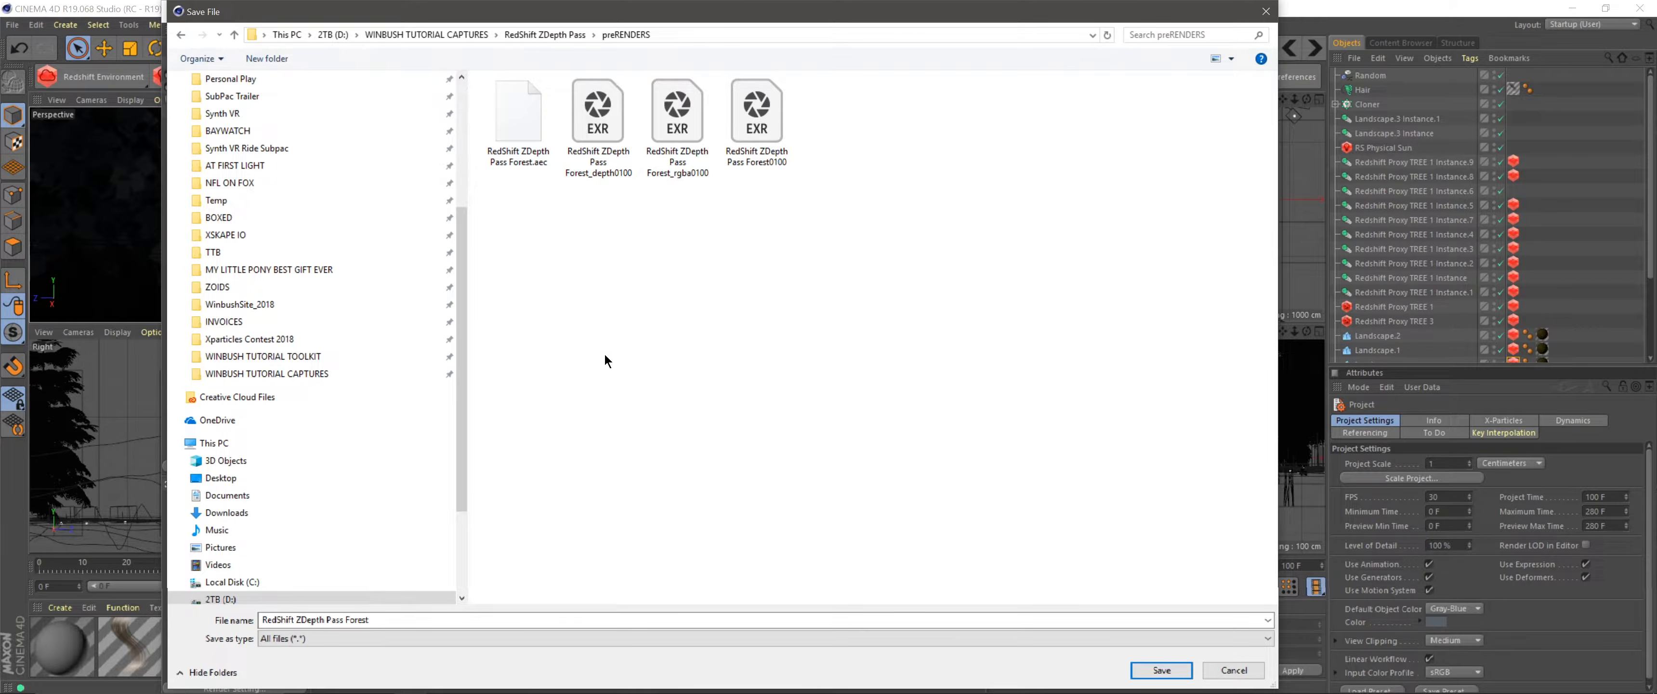
{"action": "left_click", "coordinate": [1233, 670]}
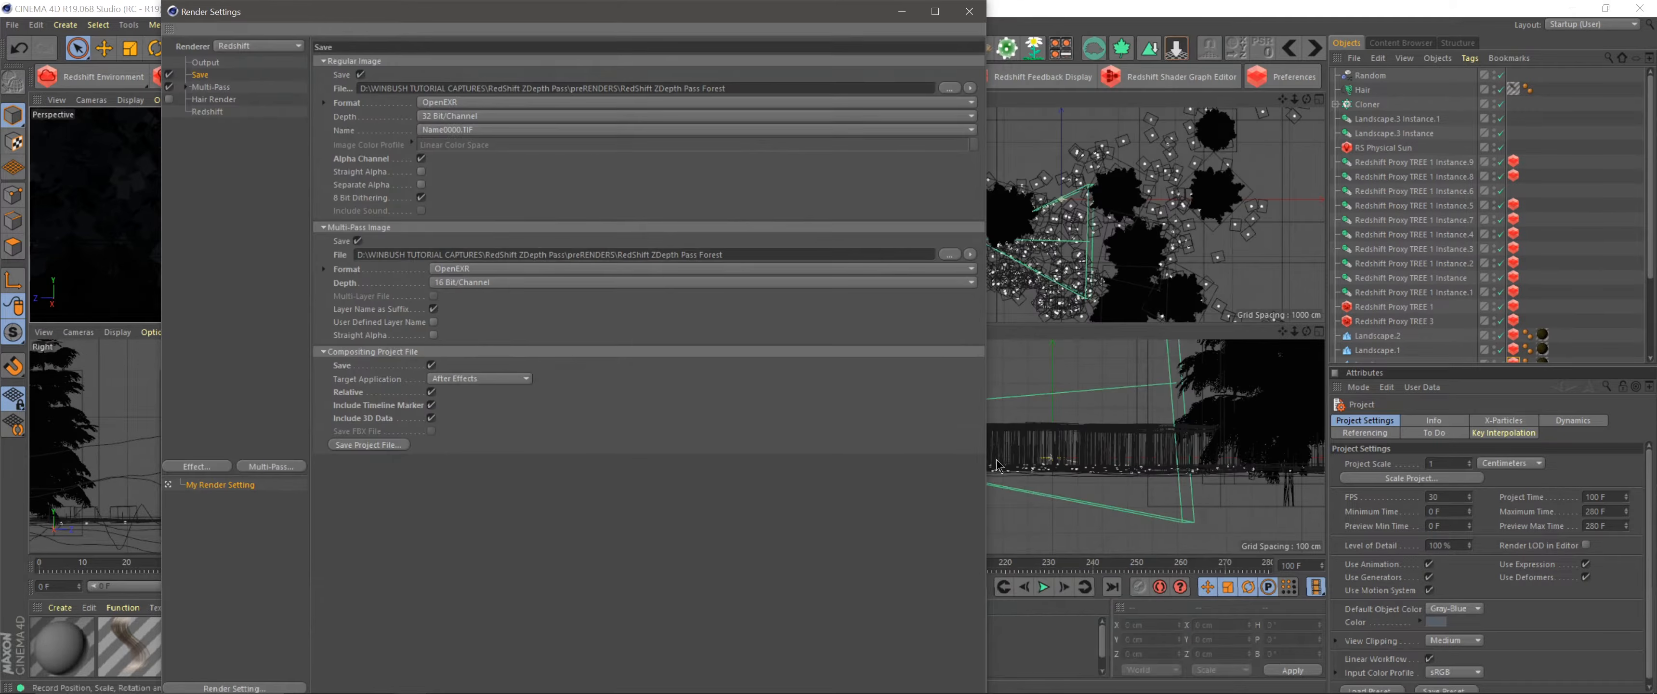
Switch to After Effects and import RedShift ZDepth Pass Forest.aec from the RedShift ZDepth Pass project's preRENDERS folder.
{"action": "left_click", "coordinate": [447, 678]}
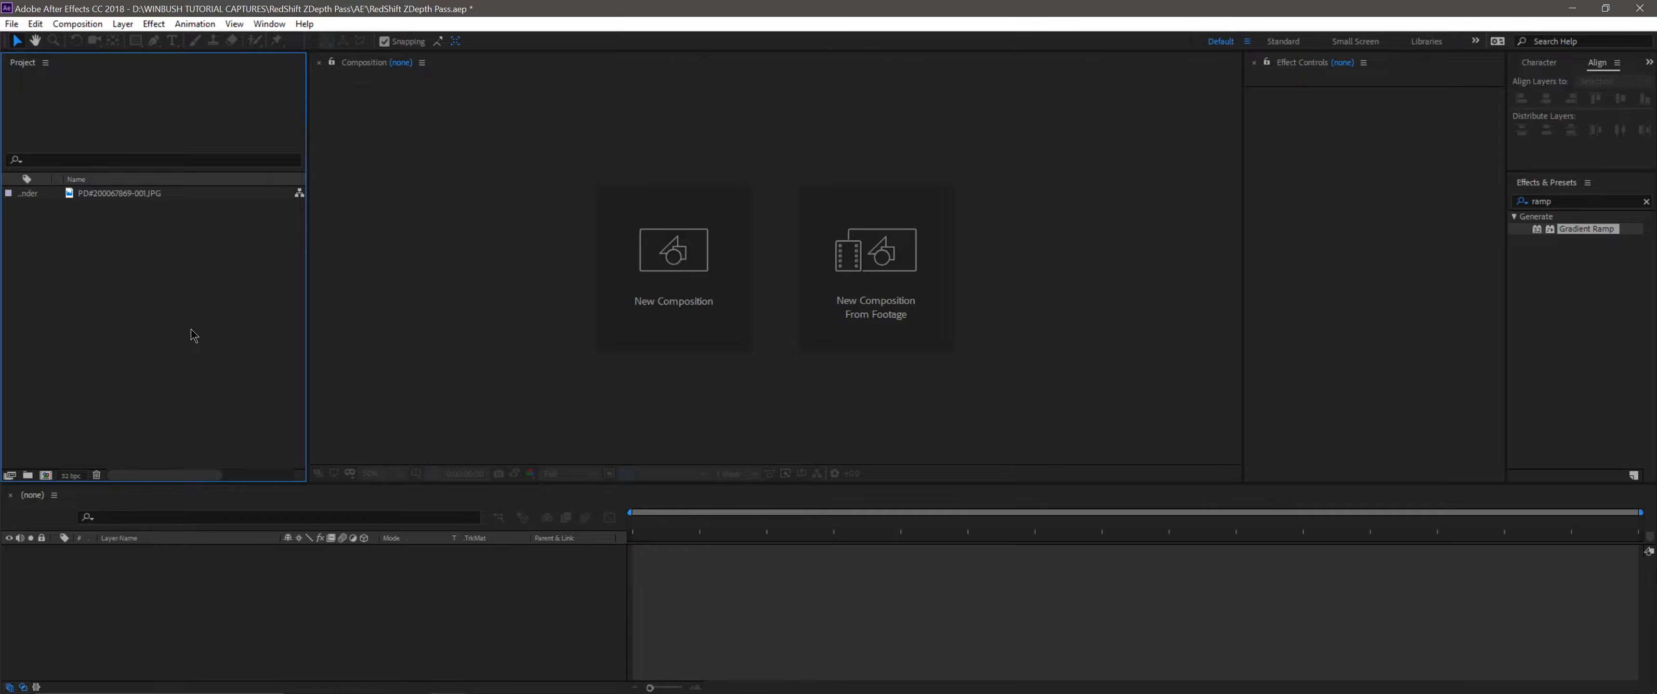
{"action": "double_click", "coordinate": [192, 330]}
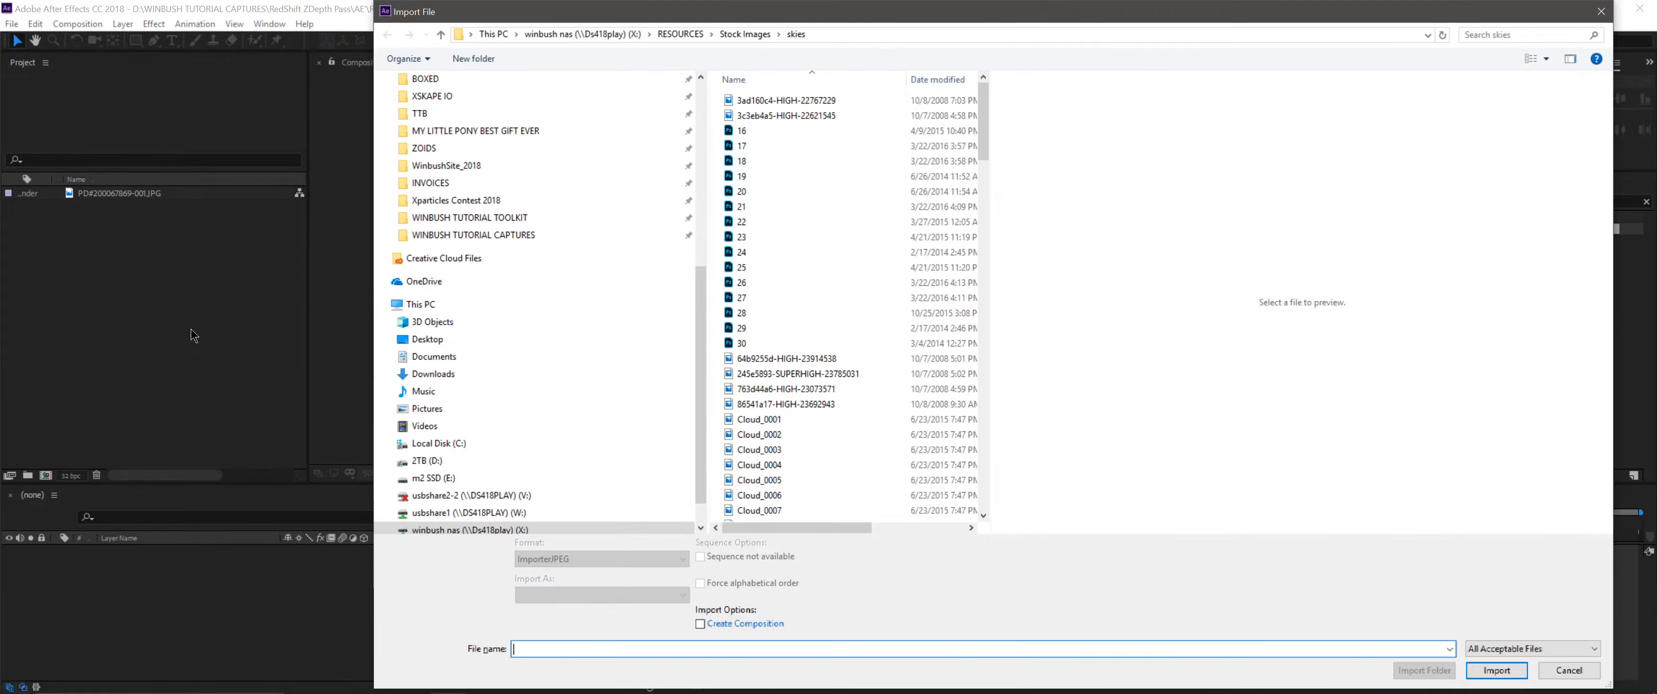
{"action": "left_click", "coordinate": [505, 234]}
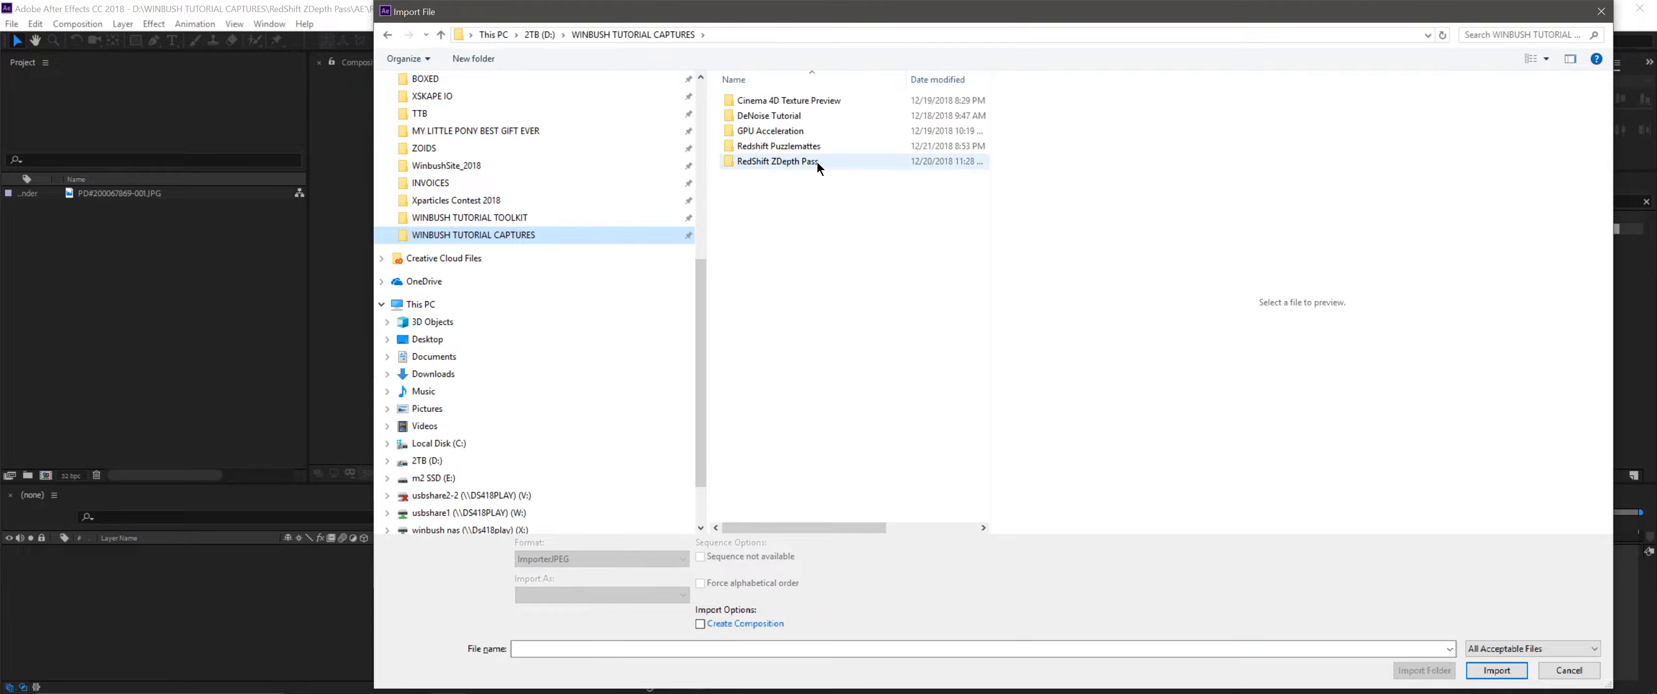
{"action": "double_click", "coordinate": [816, 161]}
{"action": "left_click", "coordinate": [781, 178]}
{"action": "double_click", "coordinate": [781, 175]}
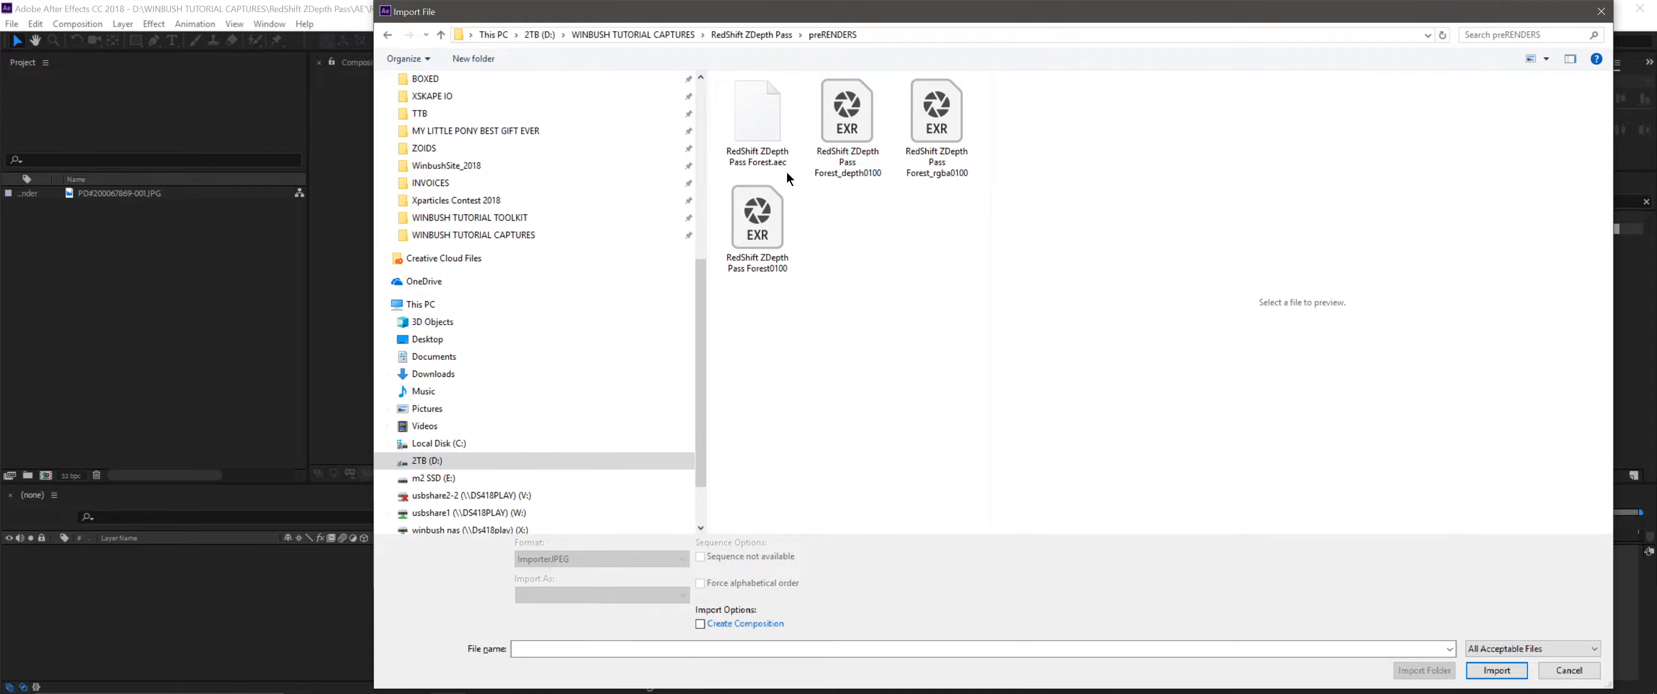
{"action": "left_click", "coordinate": [763, 165]}
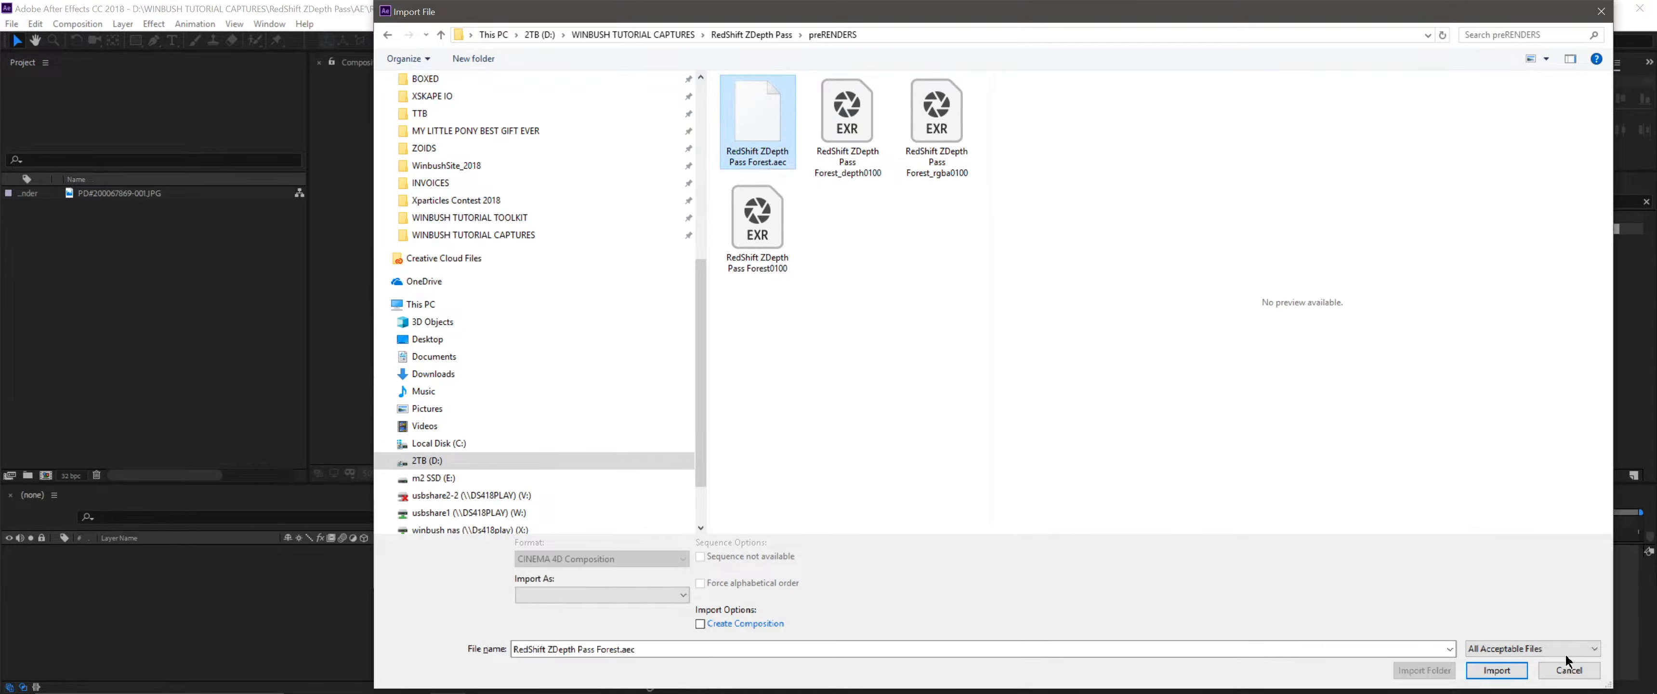
{"action": "left_click", "coordinate": [1505, 672]}
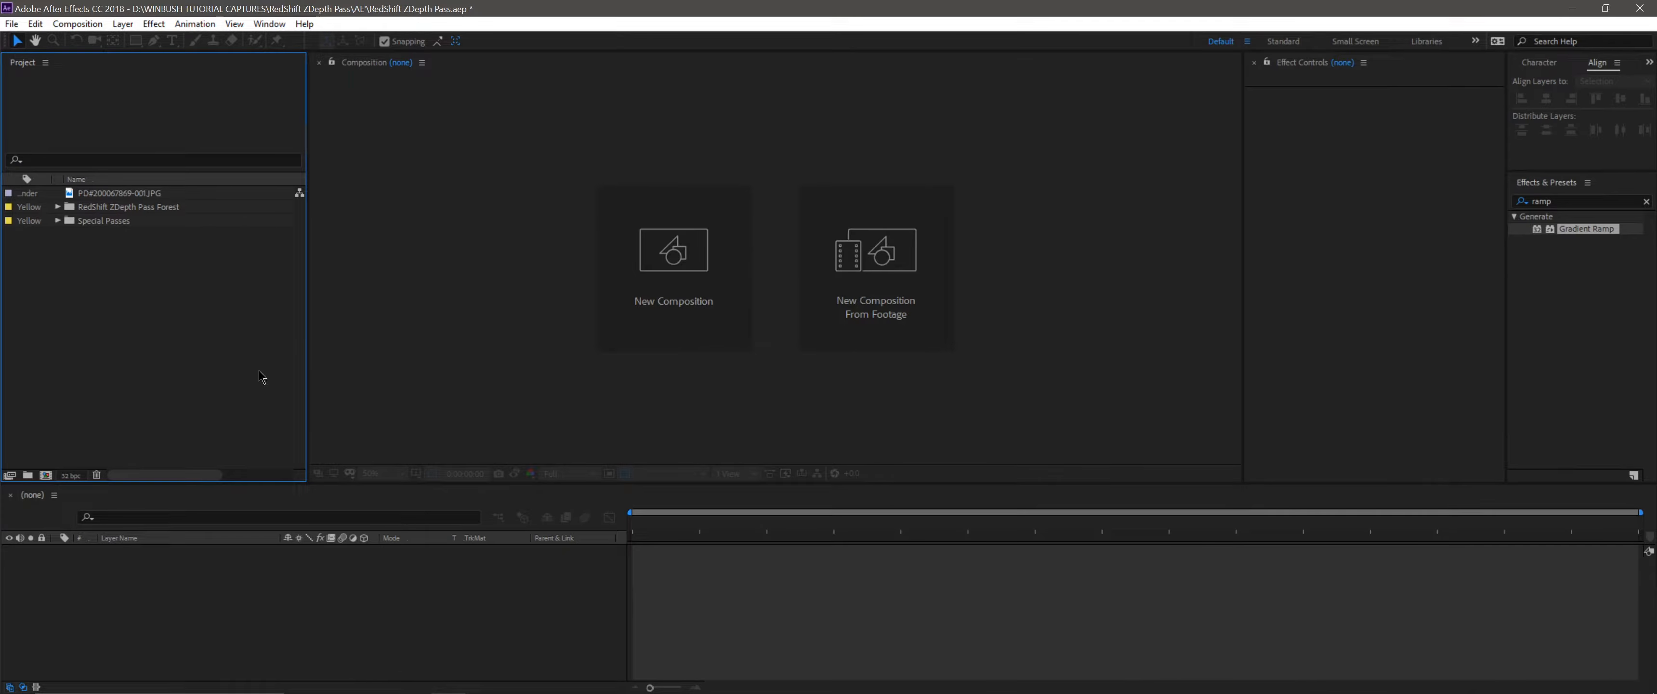
Move the depth and rgba passes into the RedShift ZDepth Pass Forest folder and delete the Special Passes folder.
{"action": "left_click", "coordinate": [58, 207]}
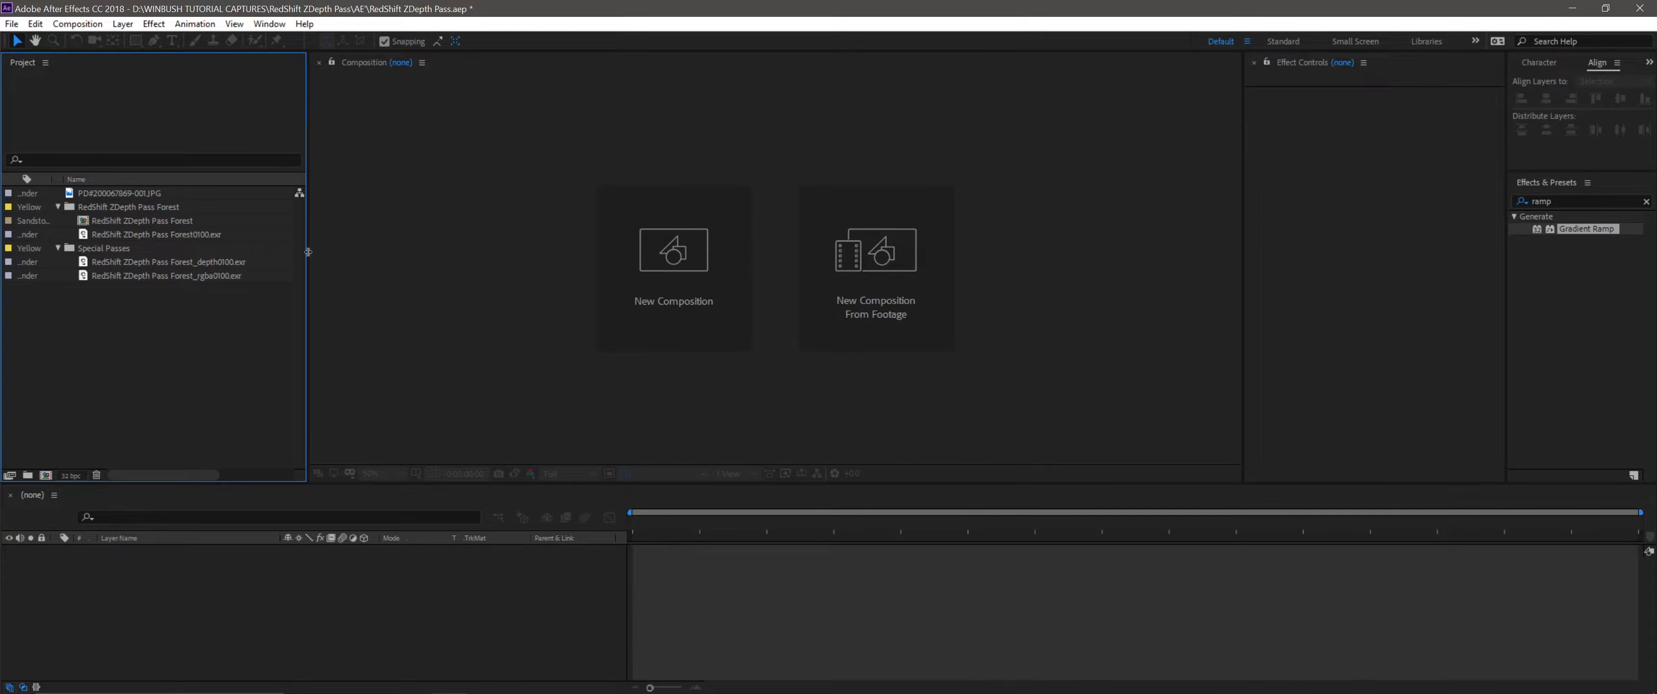
{"action": "left_click", "coordinate": [208, 263]}
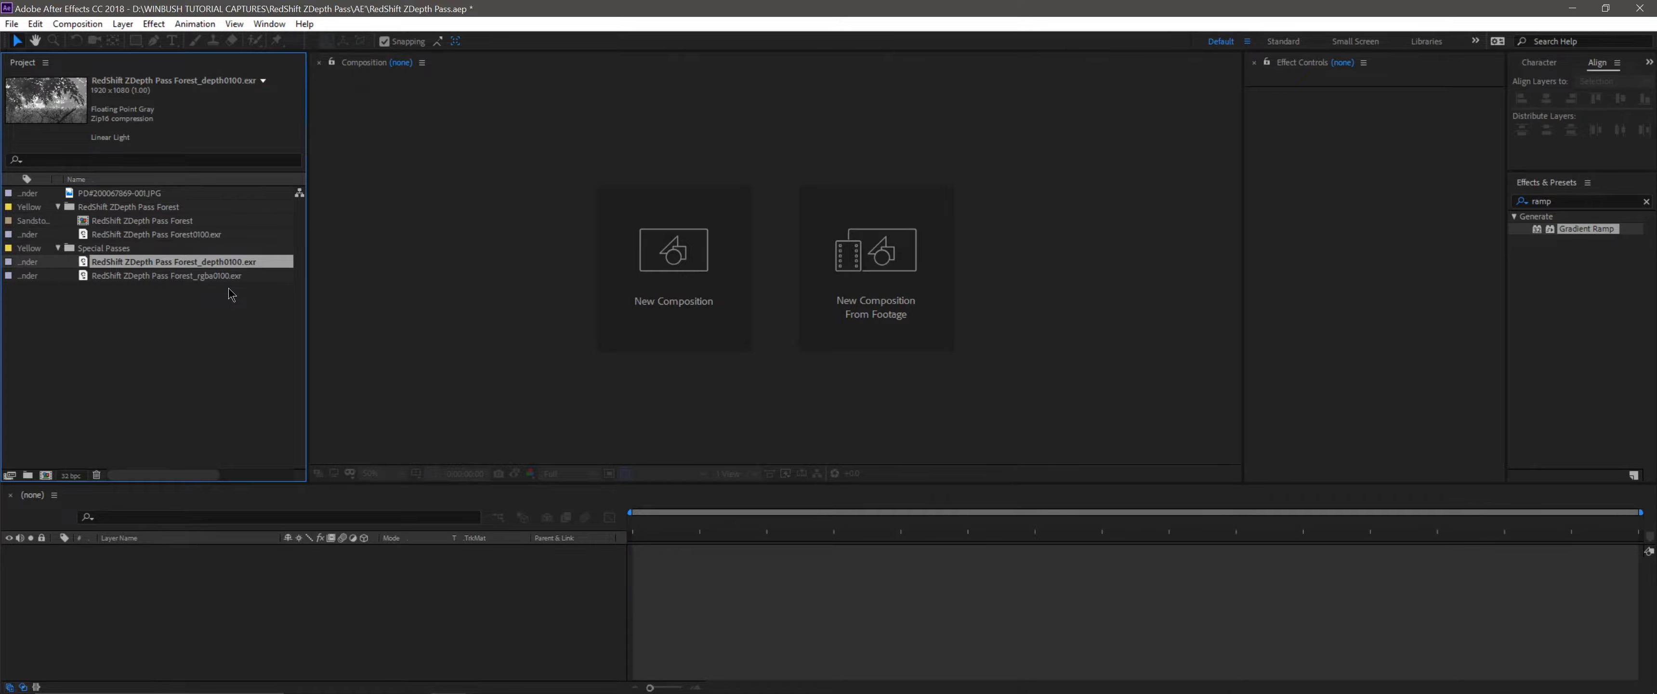
{"action": "left_click", "coordinate": [132, 250]}
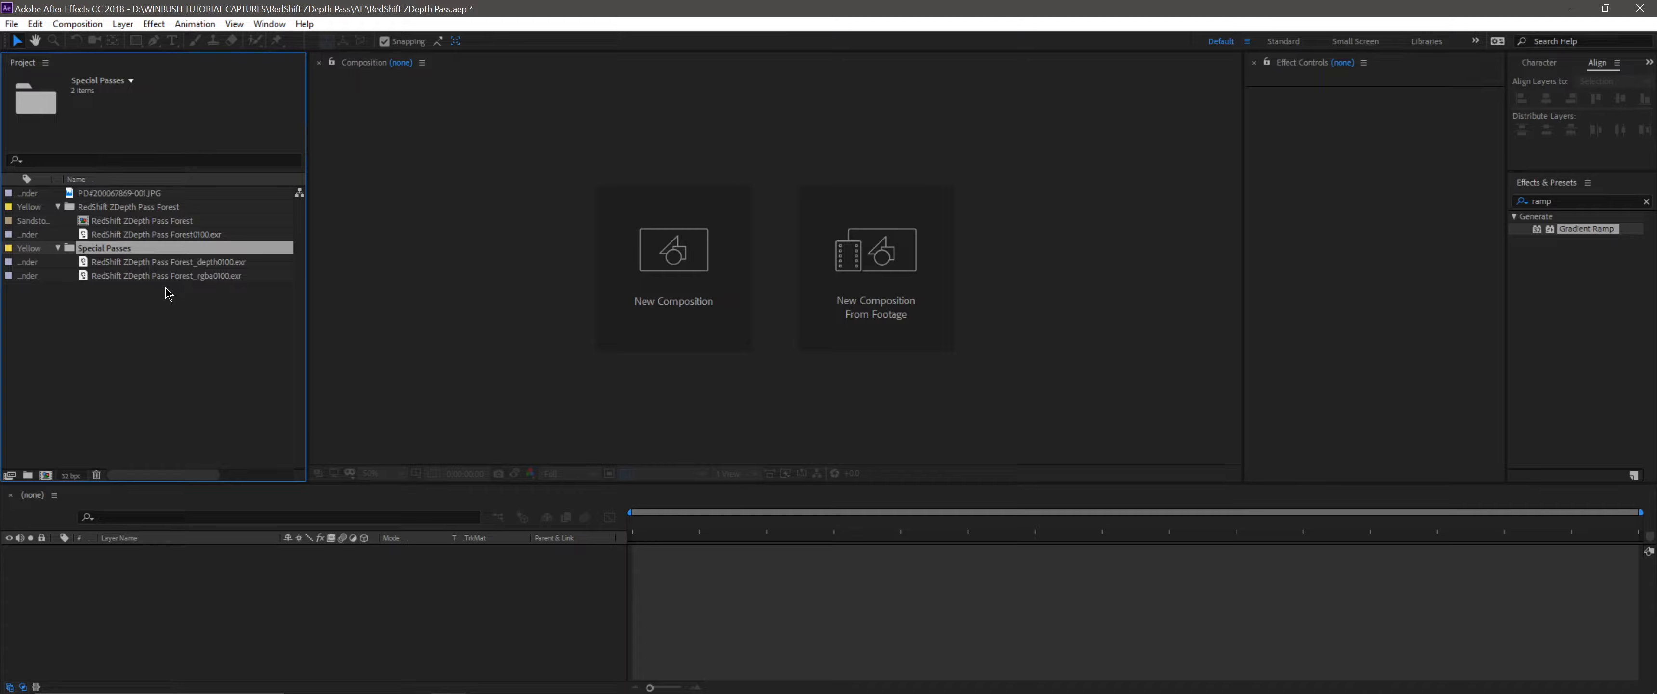
{"action": "left_click_drag", "start_coordinate": [165, 289], "coordinate": [157, 217]}
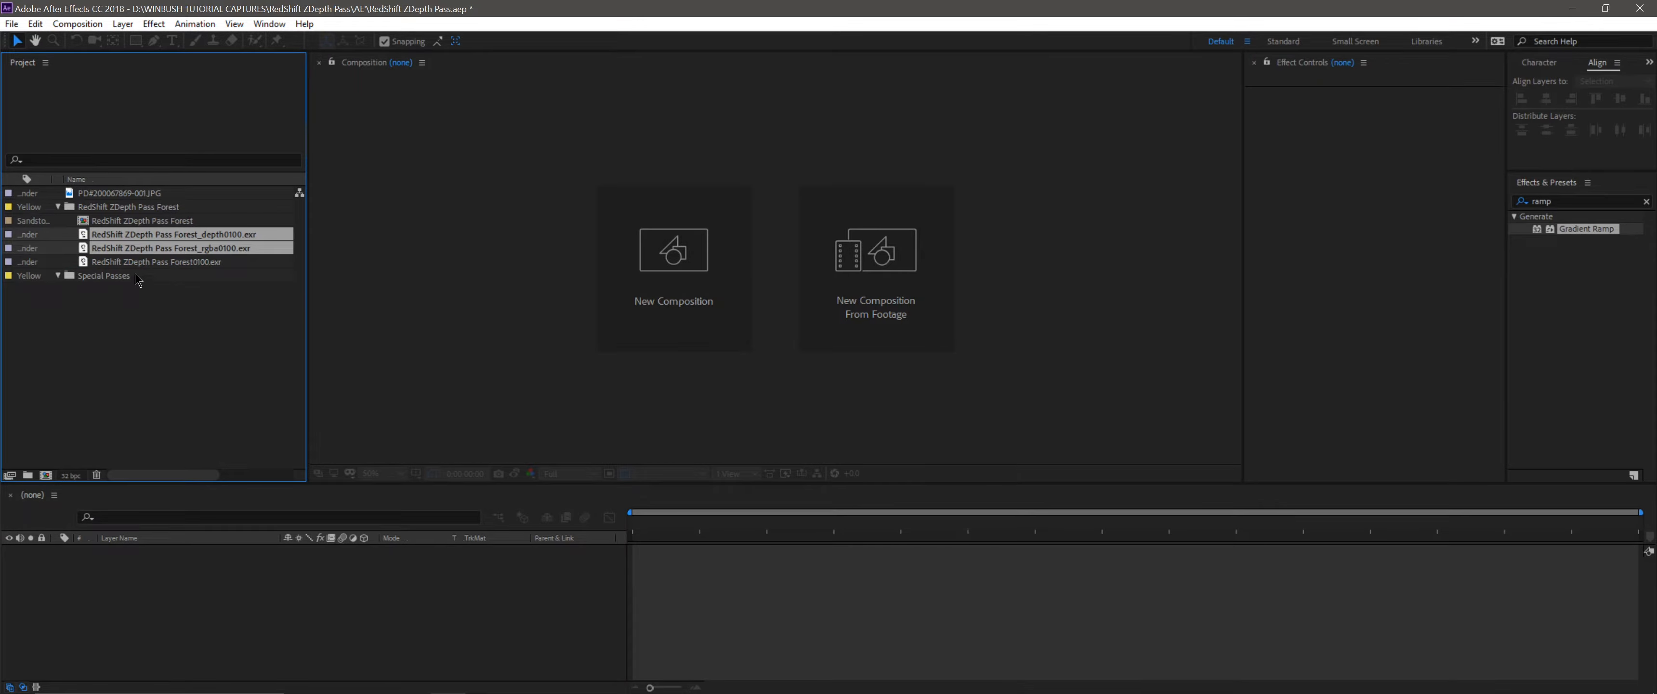
{"action": "left_click", "coordinate": [145, 277]}
{"action": "key", "text": "Delete"}
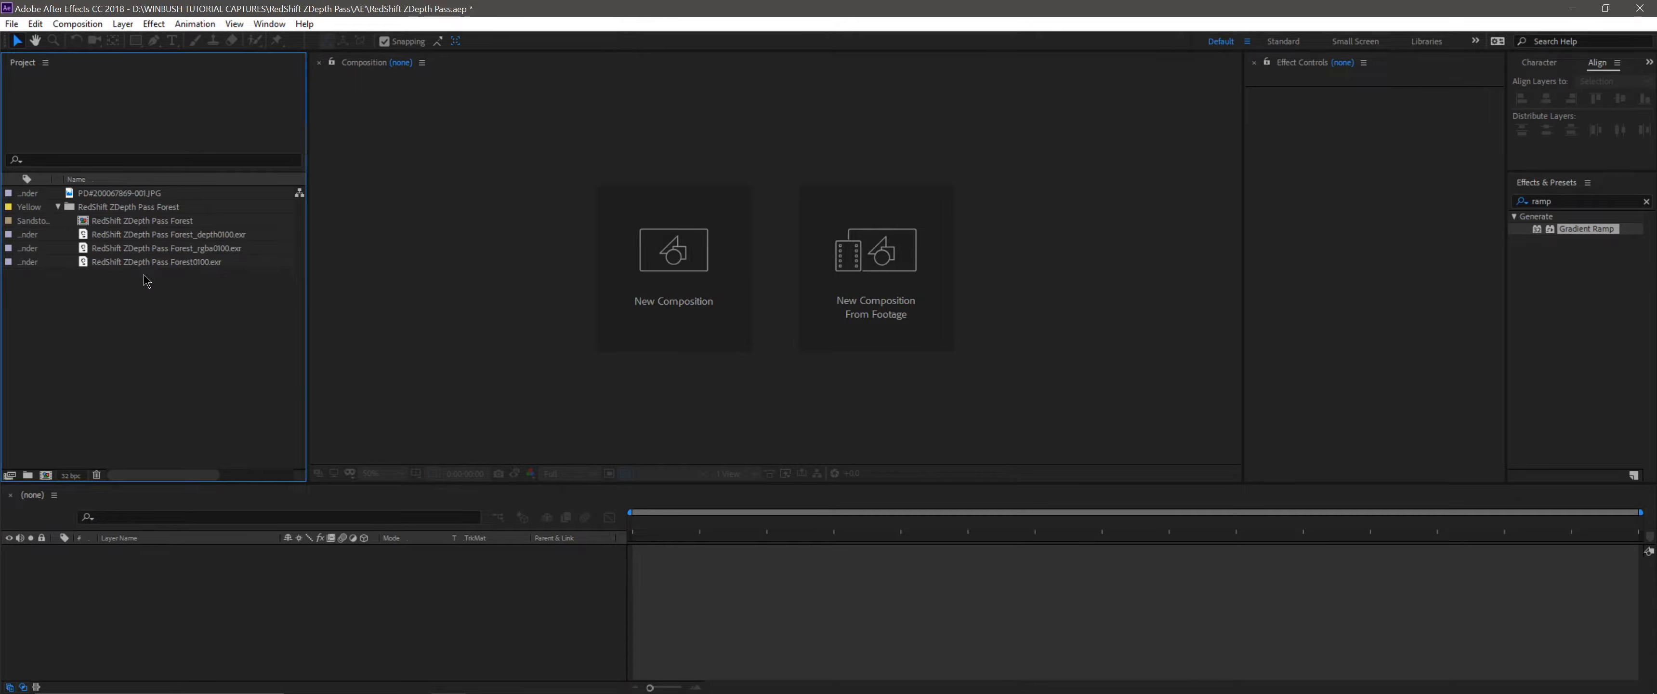
Open the RedShift ZDepth Pass Forest composition and extend the RS Camera and forest render layers back to its first frame.
{"action": "left_click", "coordinate": [145, 222]}
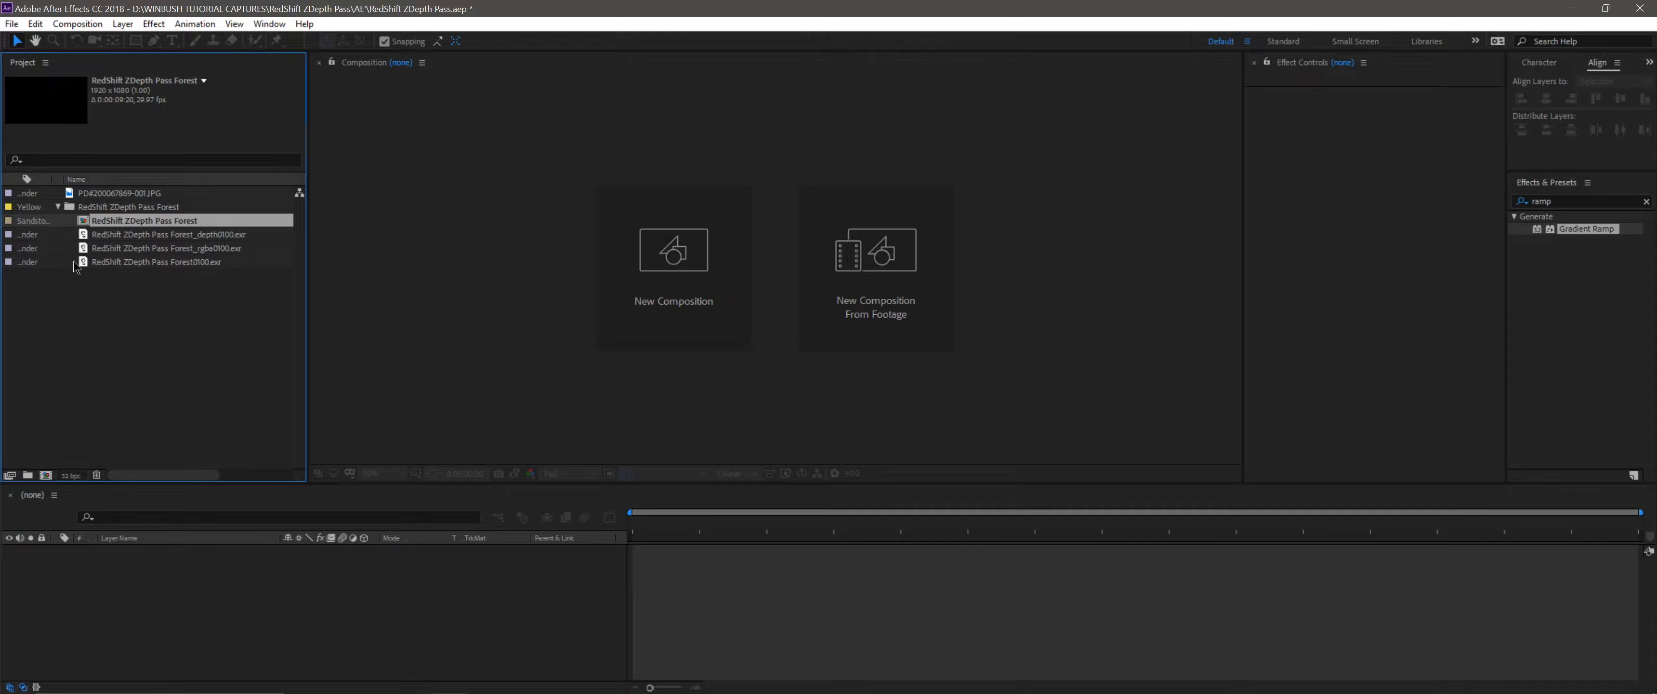
{"action": "double_click", "coordinate": [164, 222]}
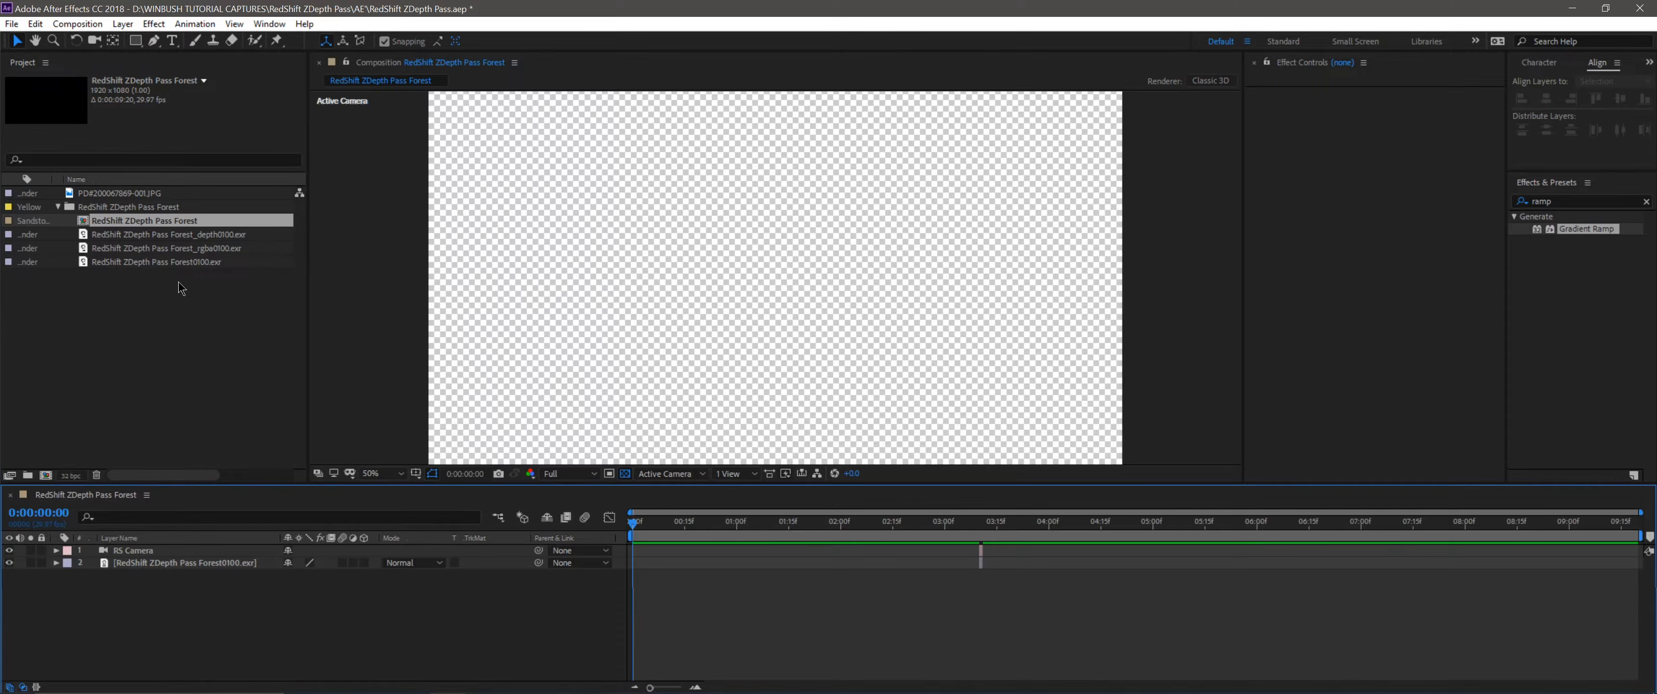
{"action": "left_click_drag", "start_coordinate": [646, 532], "coordinate": [978, 564]}
{"action": "left_click", "coordinate": [980, 565]}
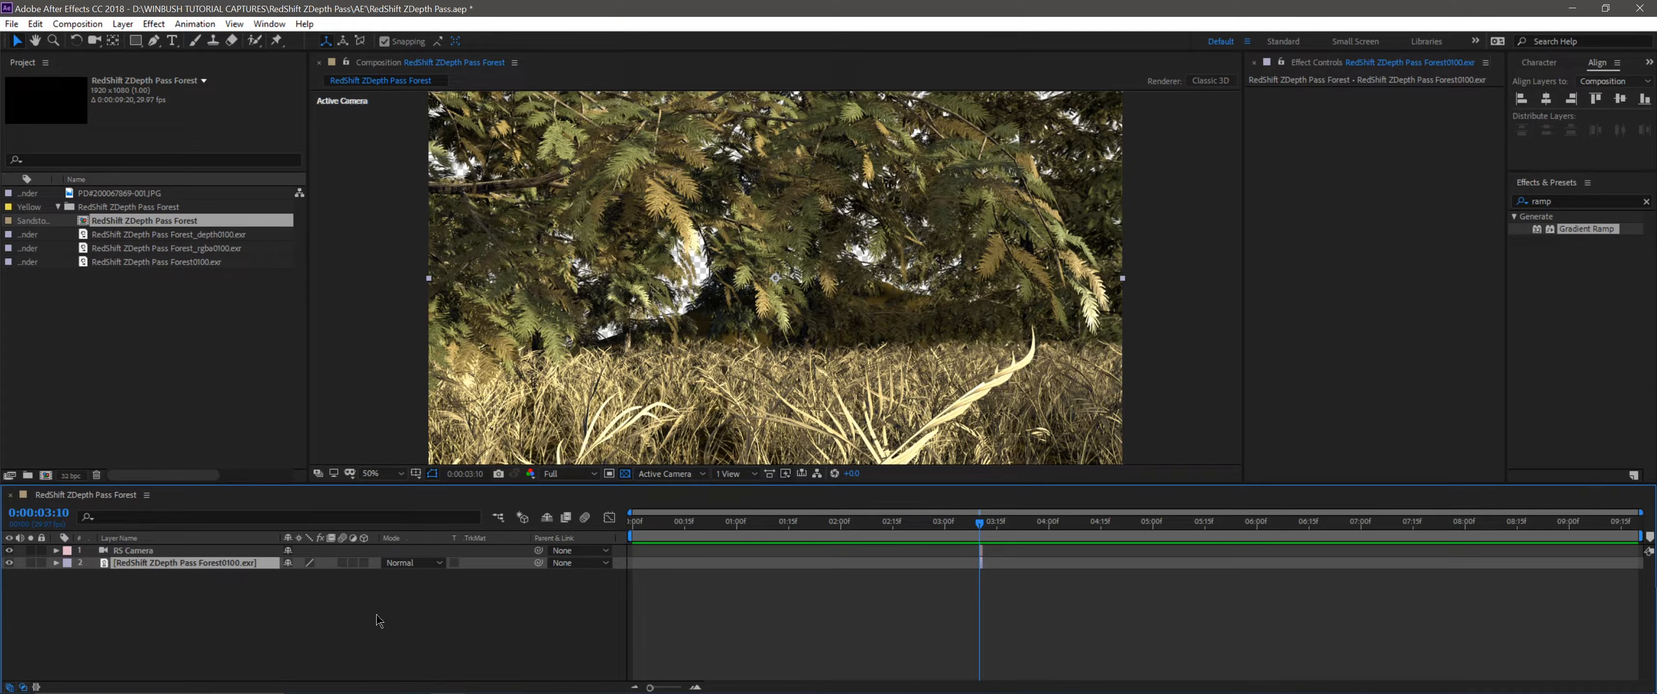
{"action": "left_click", "coordinate": [154, 551], "text": "shift"}
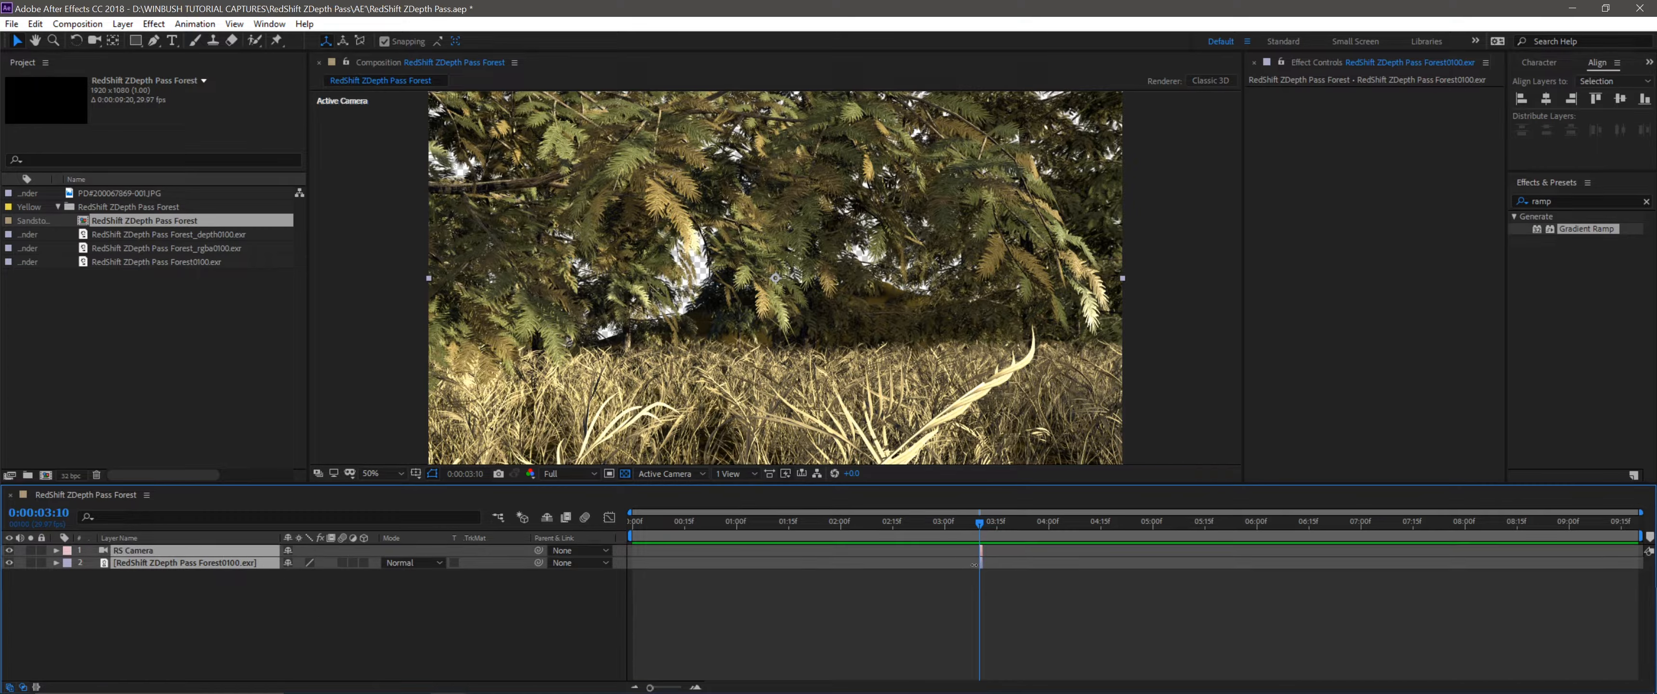
{"action": "left_click_drag", "start_coordinate": [978, 565], "coordinate": [589, 520]}
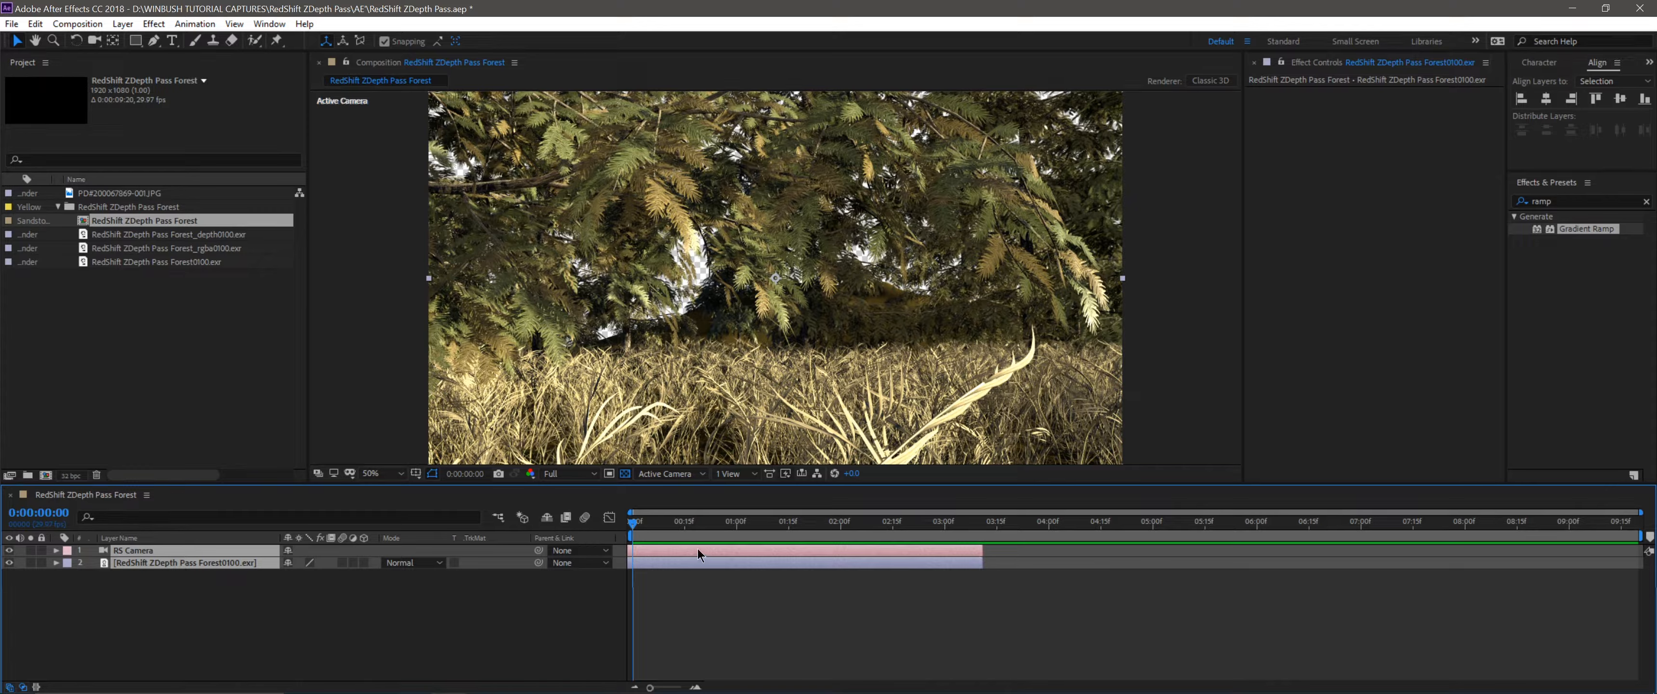
End the work area at 0:00:00:15, trim the composition to it, and return to the first frame.
{"action": "left_click", "coordinate": [685, 527]}
{"action": "key", "text": "n"}
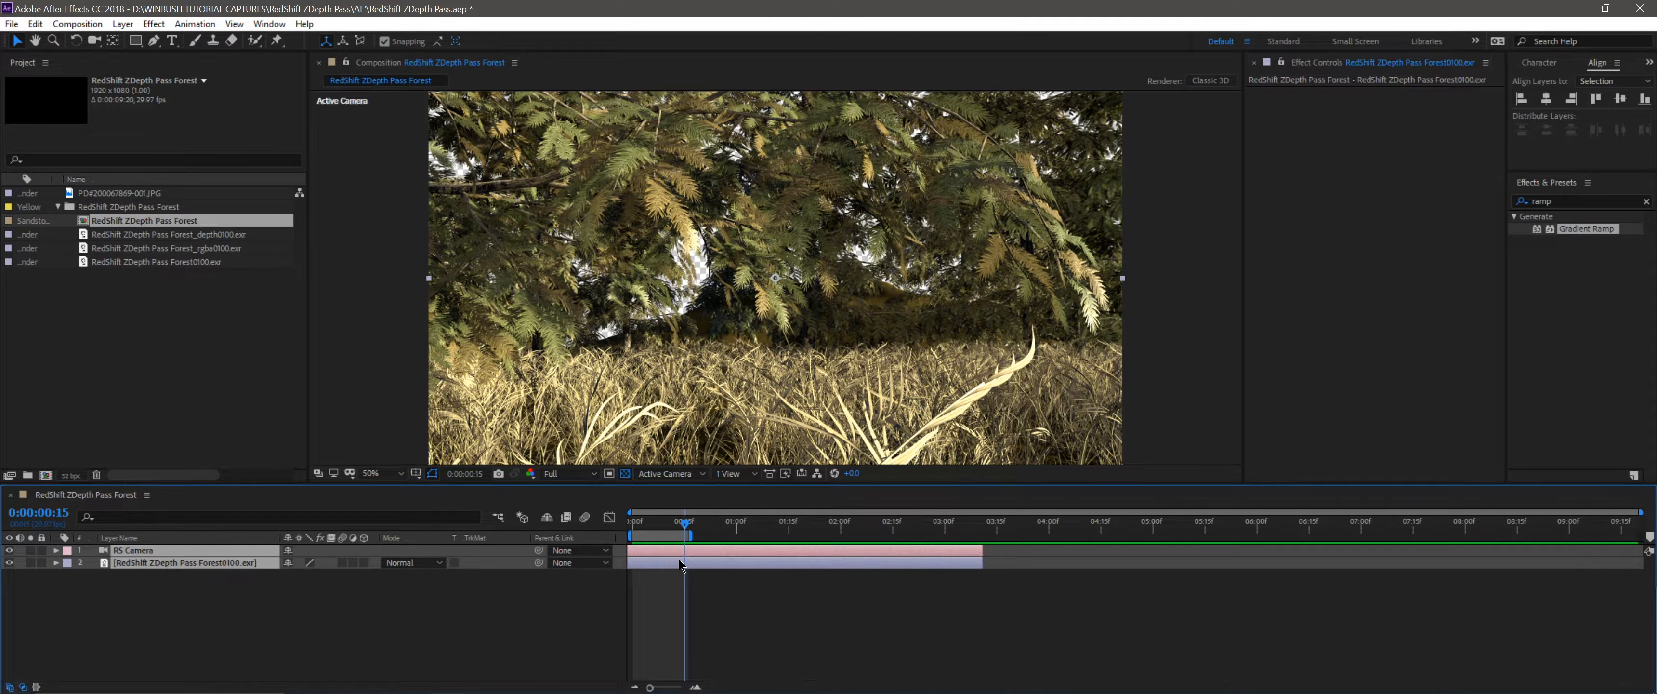
{"action": "right_click", "coordinate": [660, 536]}
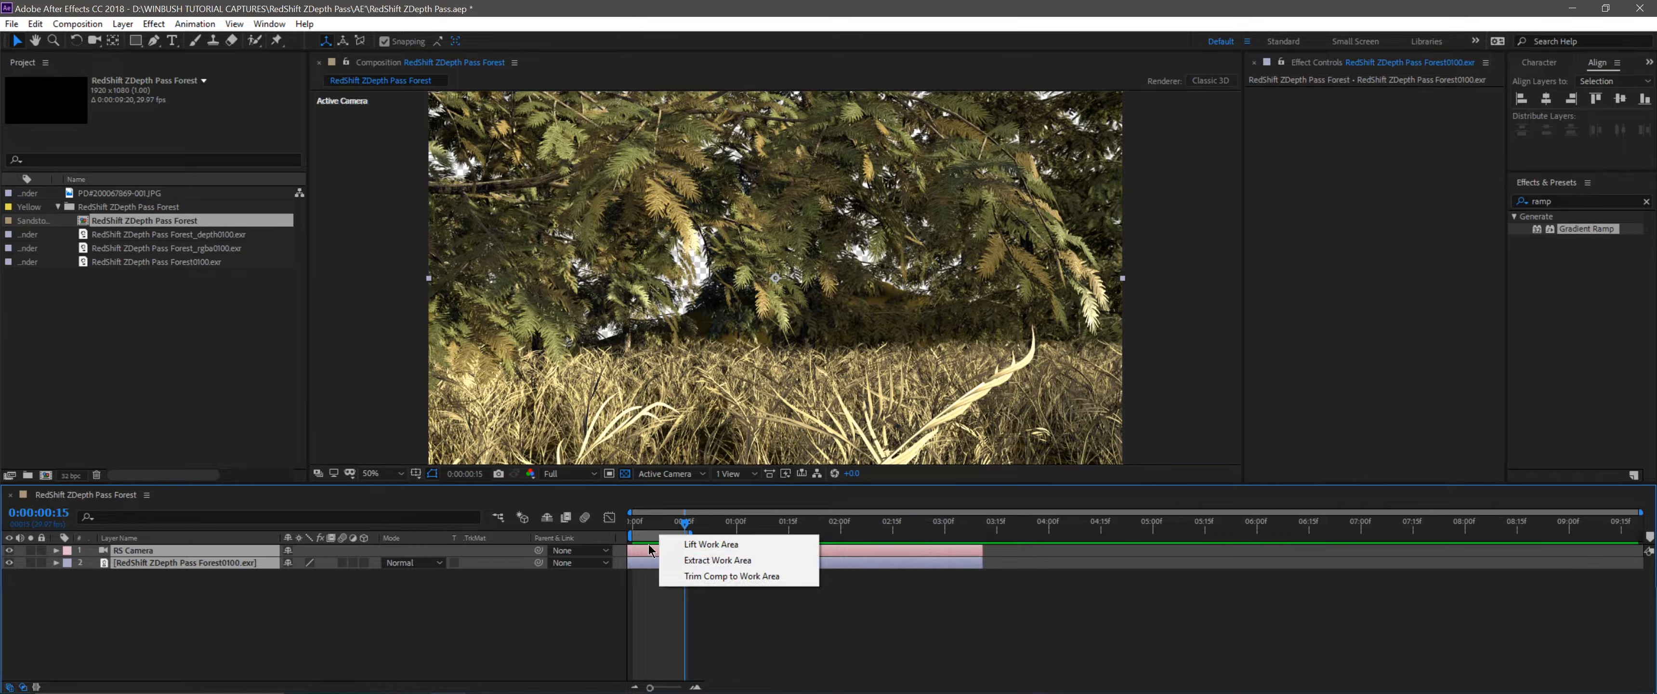
{"action": "left_click", "coordinate": [758, 576]}
{"action": "left_click_drag", "start_coordinate": [691, 522], "coordinate": [627, 521]}
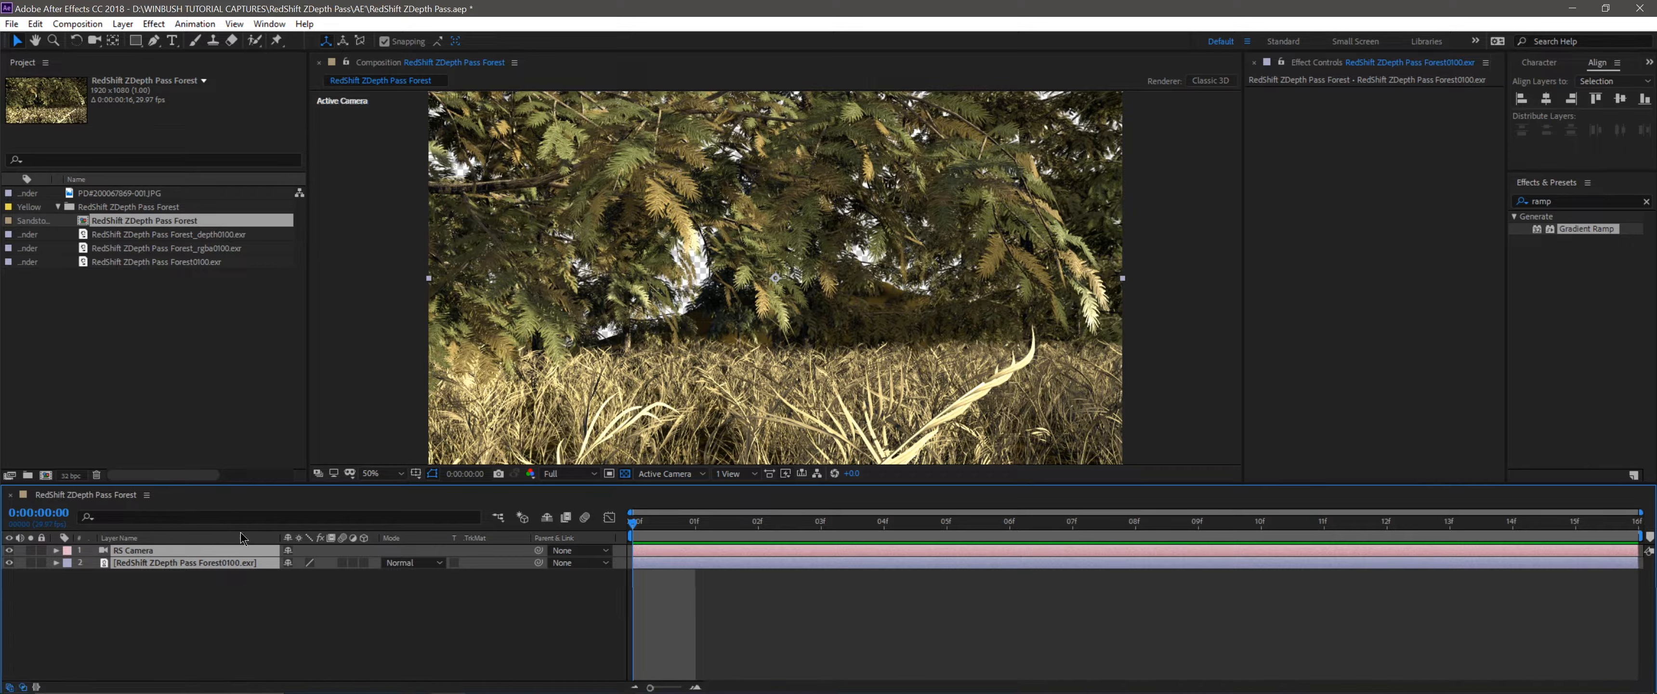
Apply the Levels effect to the RedShift ZDepth Pass Forest0100.exr layer and lower its gamma to about 0.77.
{"action": "left_click", "coordinate": [364, 626]}
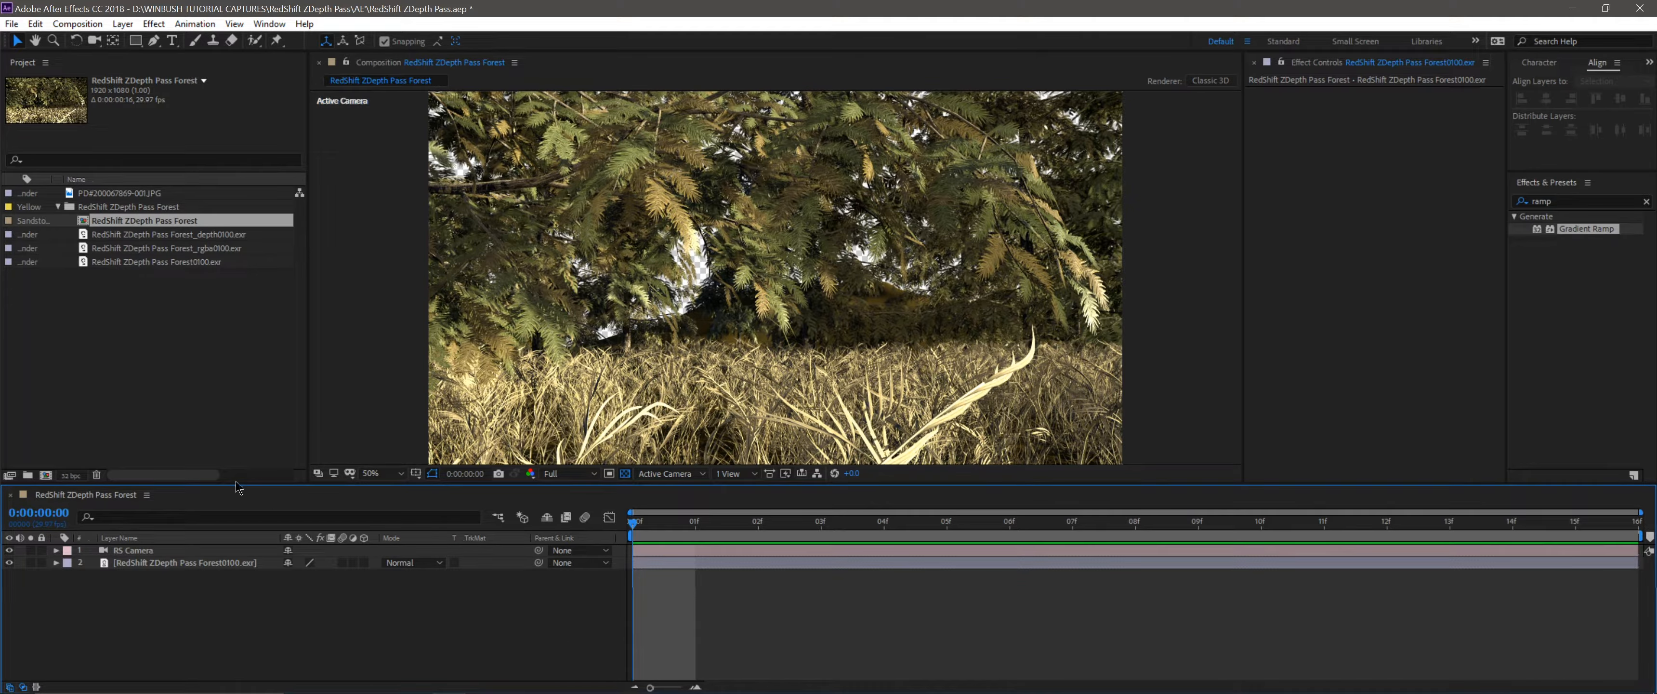
{"action": "left_click", "coordinate": [227, 564]}
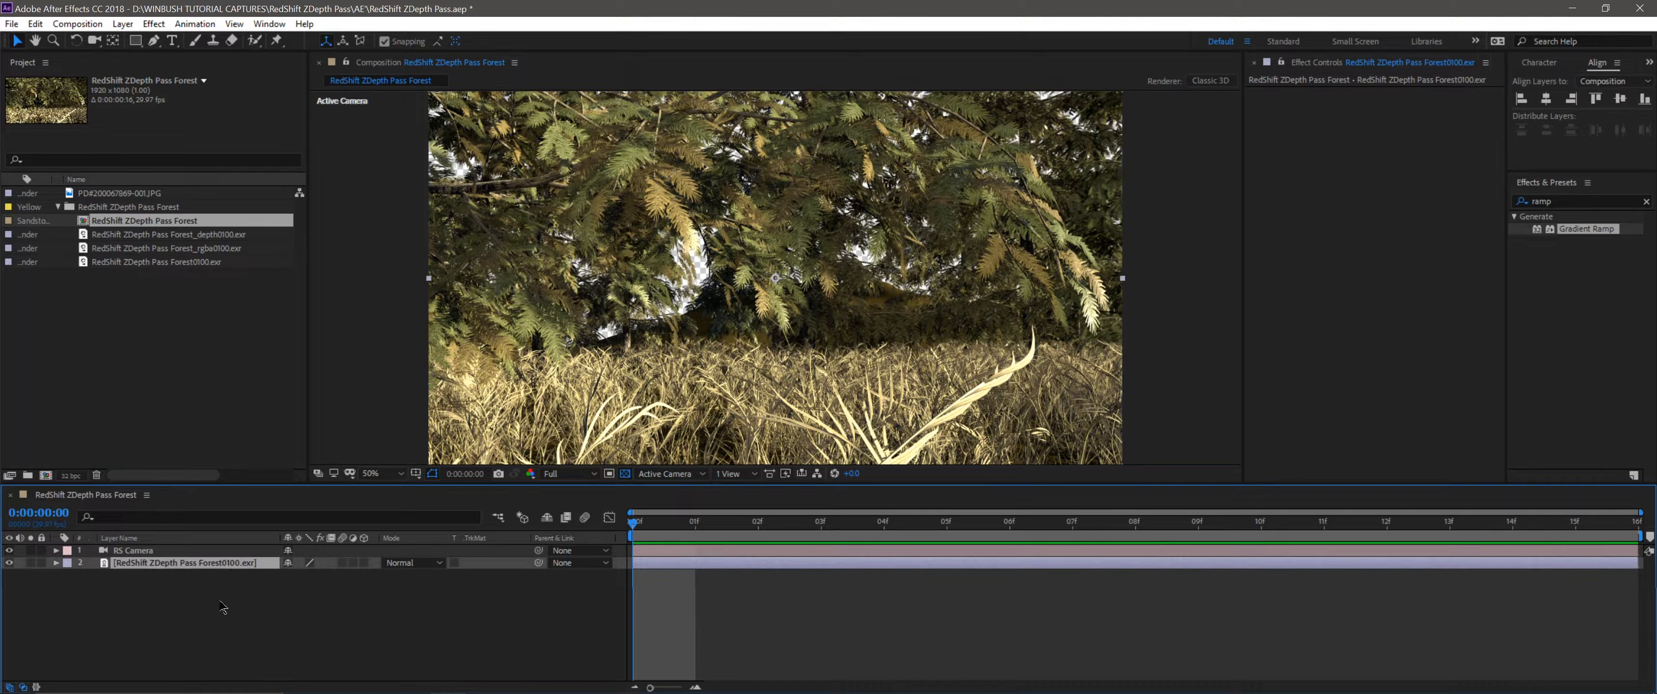
{"action": "left_click", "coordinate": [1560, 201]}
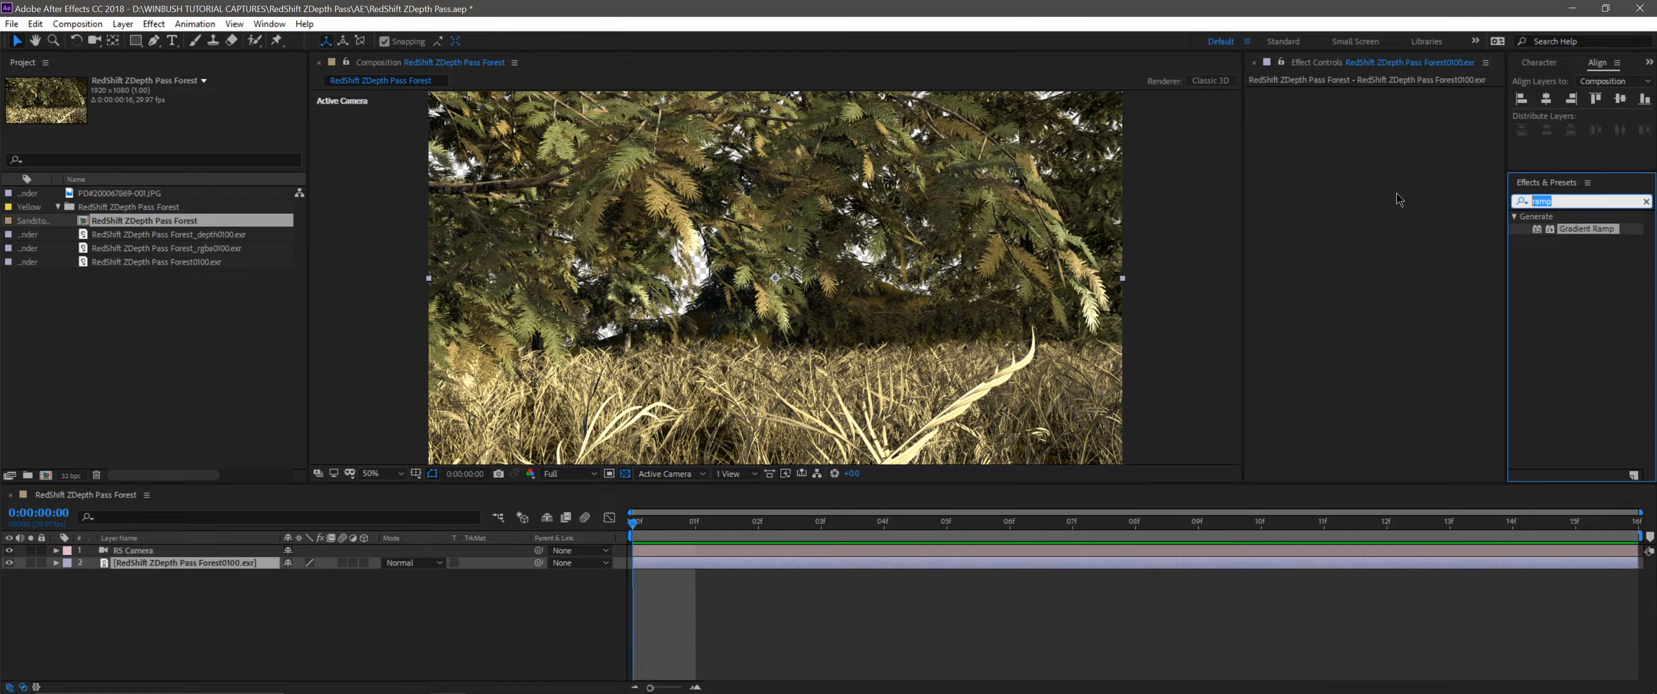
{"action": "type", "text": "leve"}
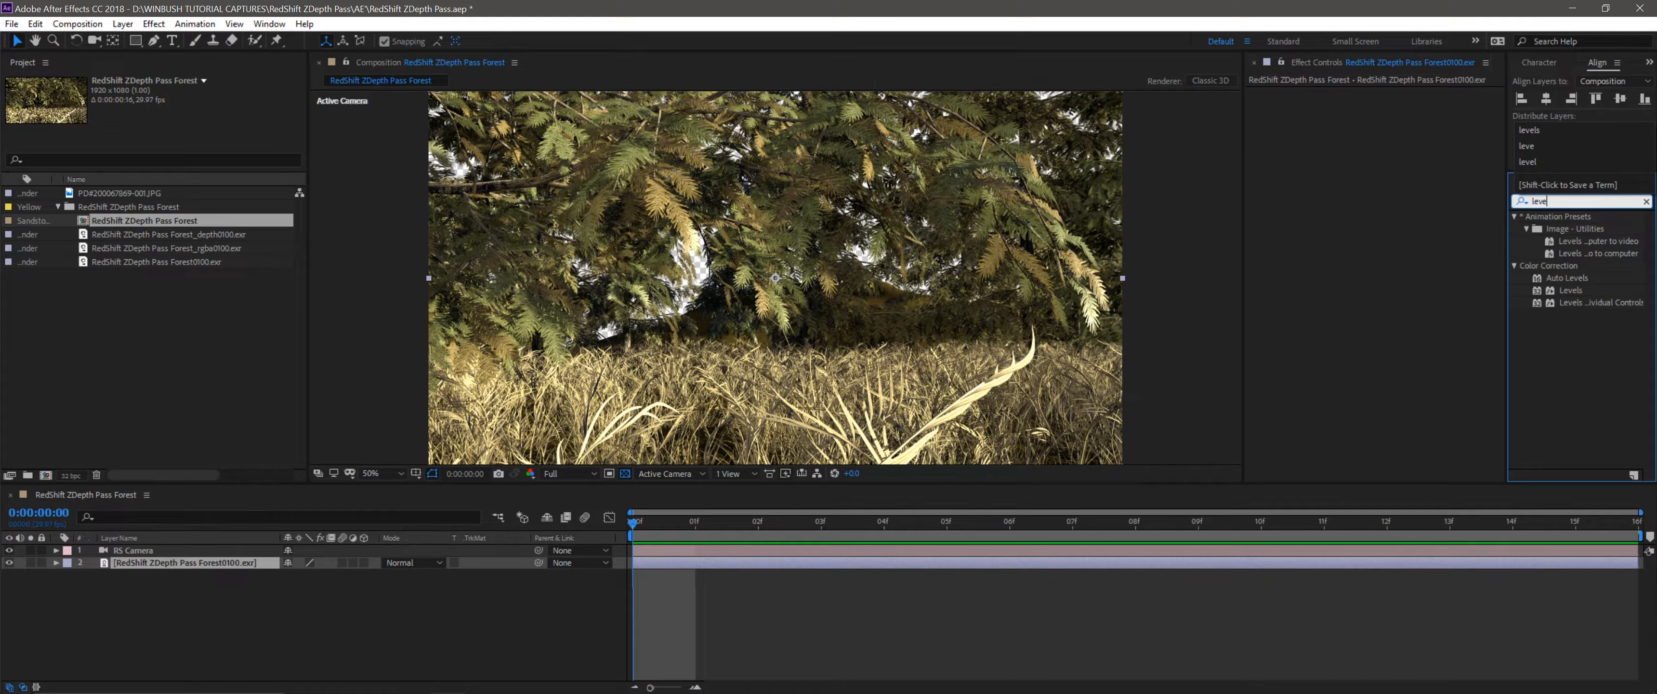
{"action": "type", "text": "ls"}
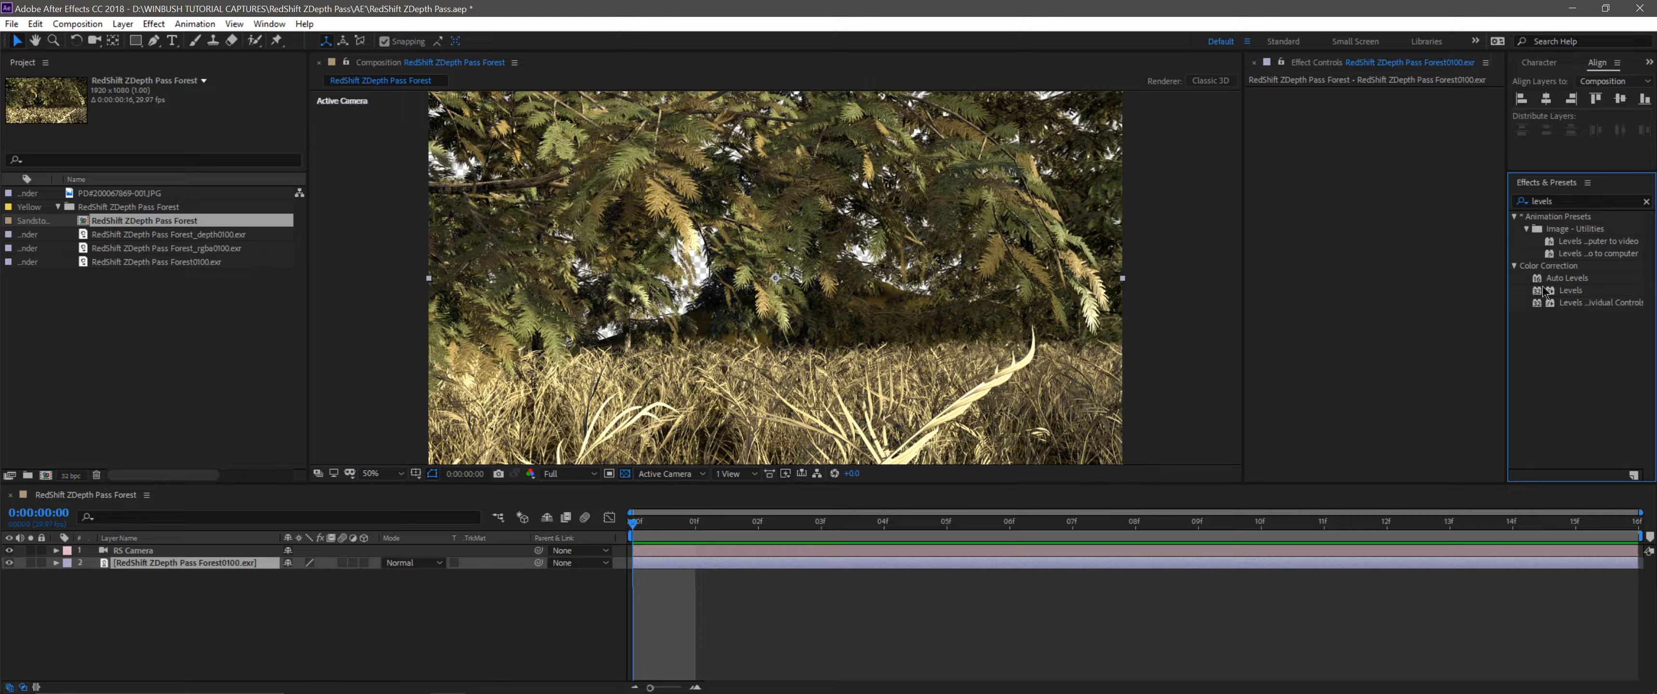
{"action": "left_click_drag", "start_coordinate": [1544, 293], "coordinate": [1336, 175]}
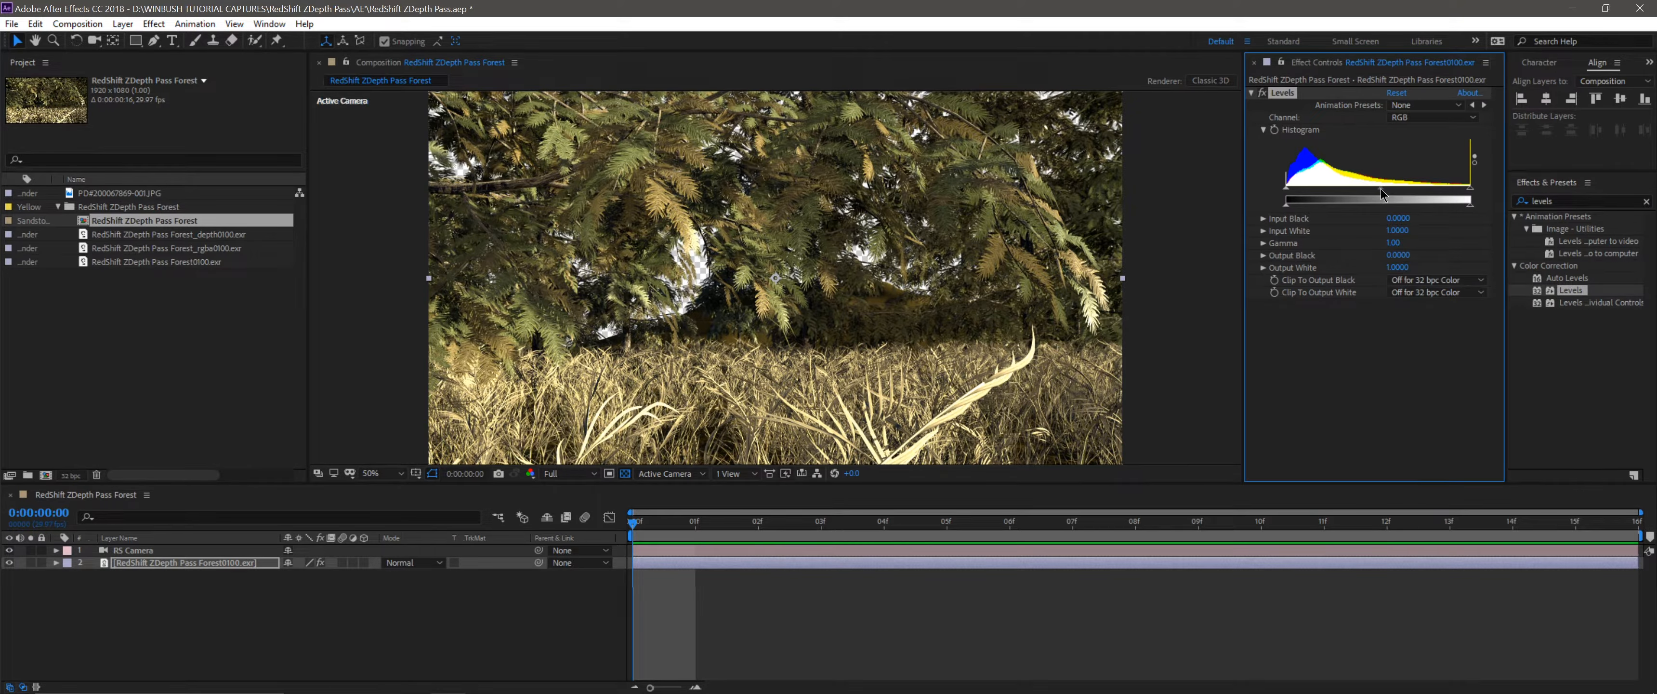
{"action": "left_click_drag", "start_coordinate": [1379, 188], "coordinate": [1385, 188]}
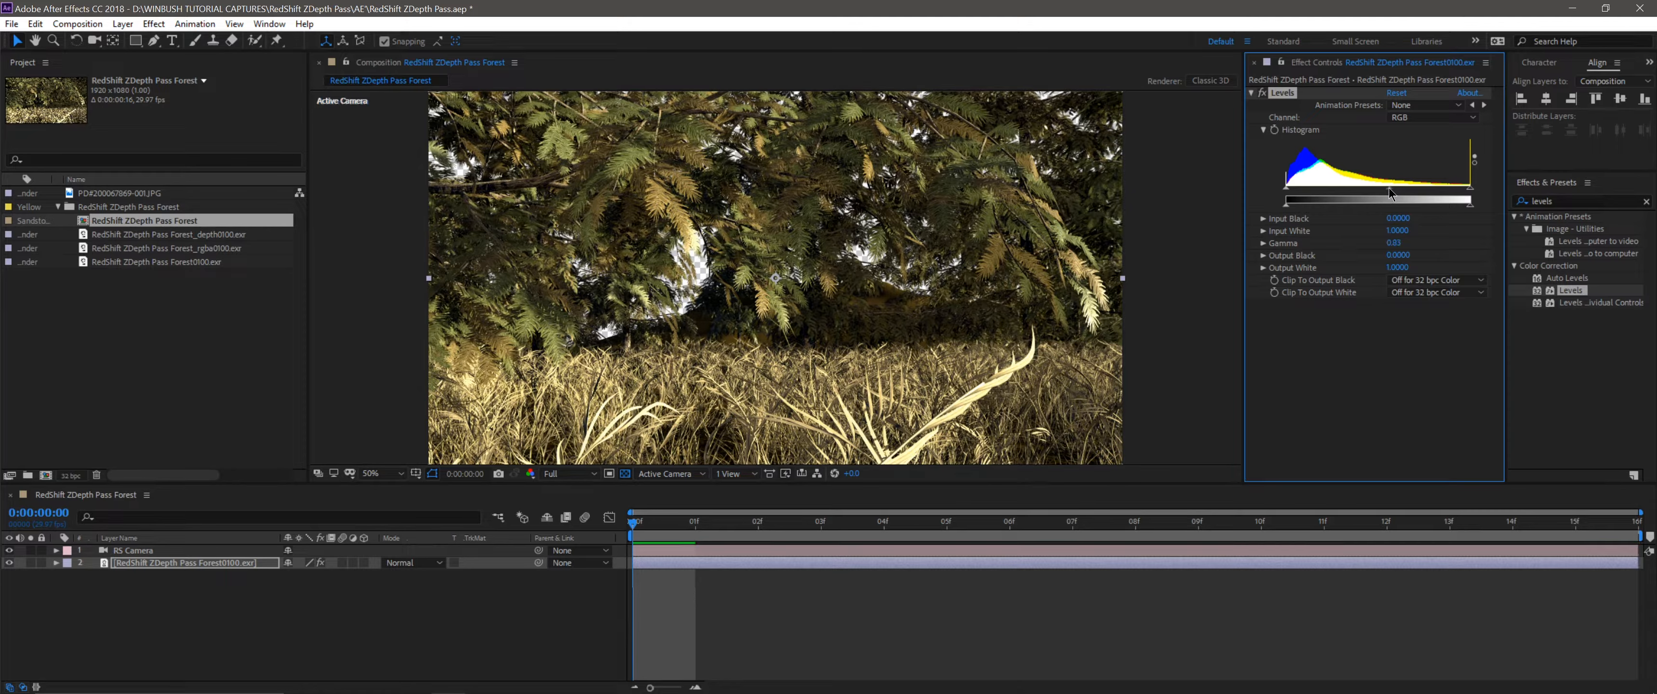
{"action": "left_click_drag", "start_coordinate": [1391, 187], "coordinate": [1393, 187]}
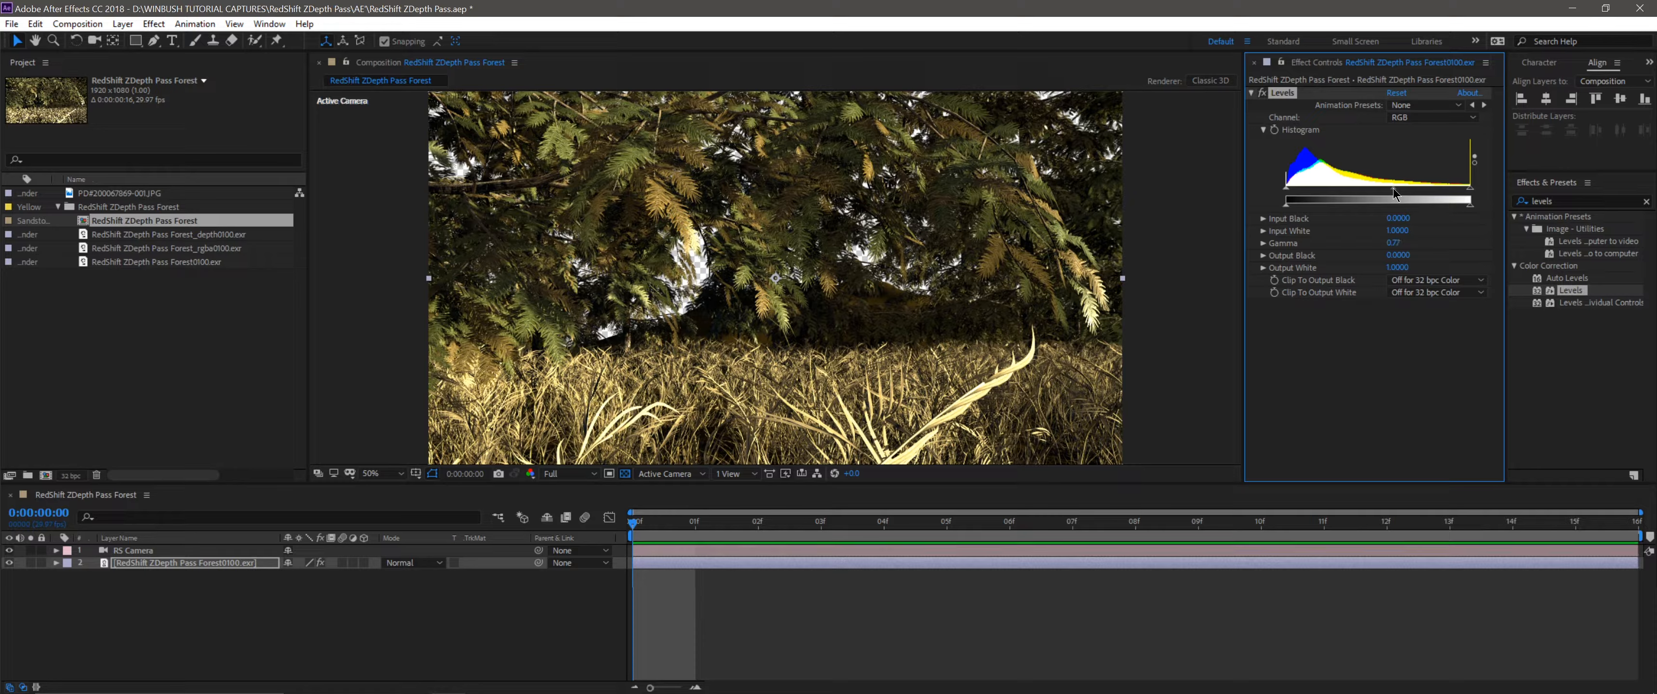
Add the sky image PD#200067869-001.JPG beneath the forest render layer and scale it to 35%.
{"action": "left_click", "coordinate": [119, 194]}
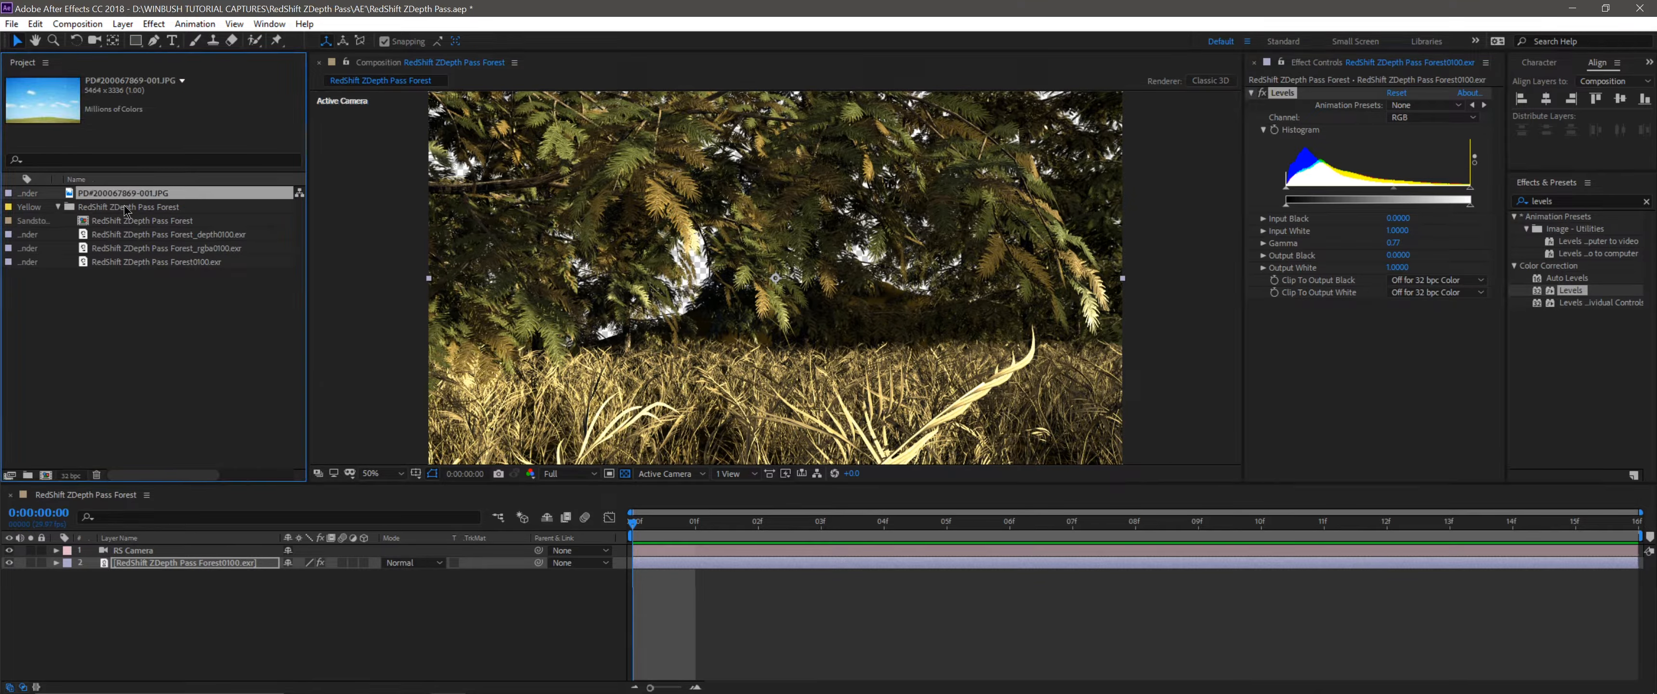
{"action": "left_click_drag", "start_coordinate": [125, 197], "coordinate": [186, 634]}
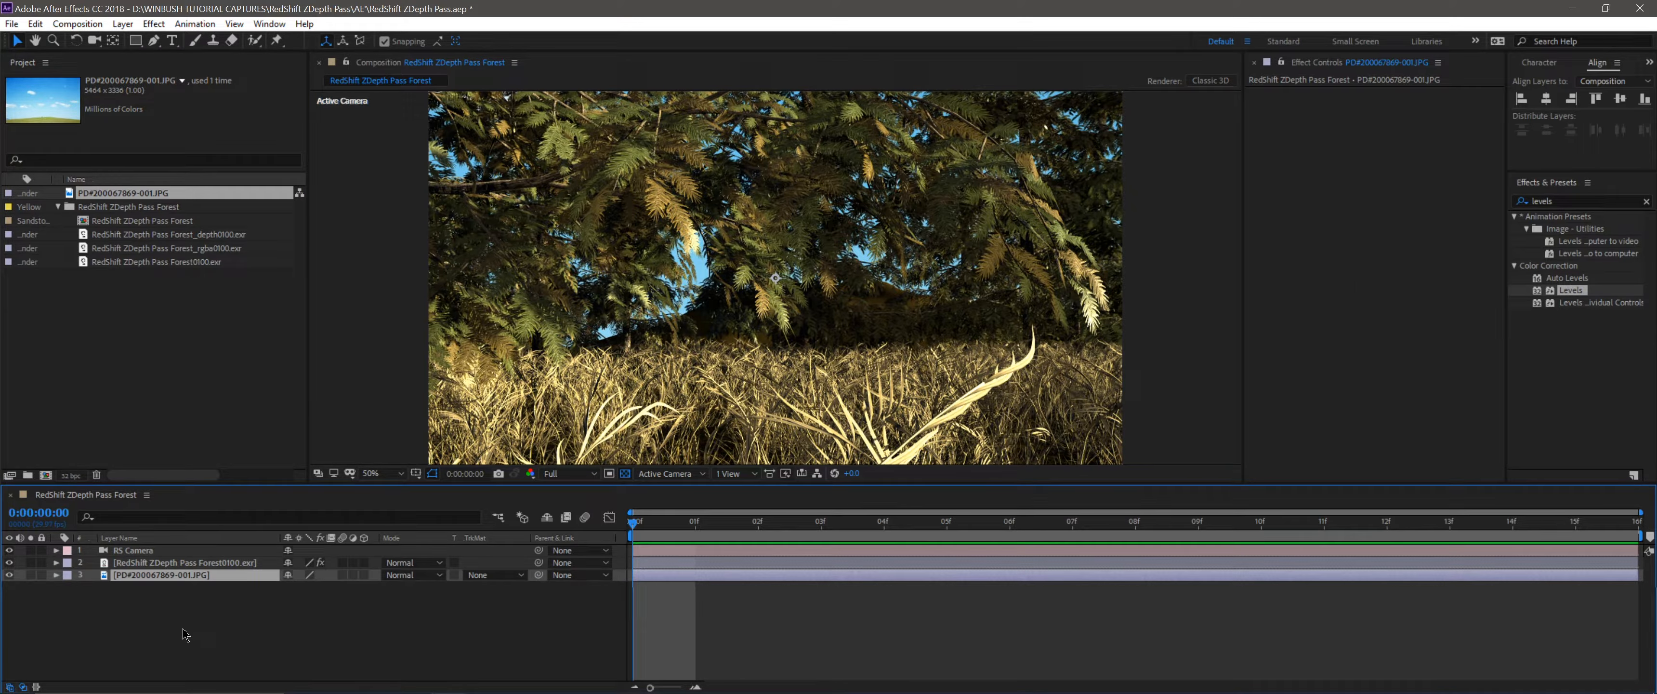
{"action": "key", "text": "s"}
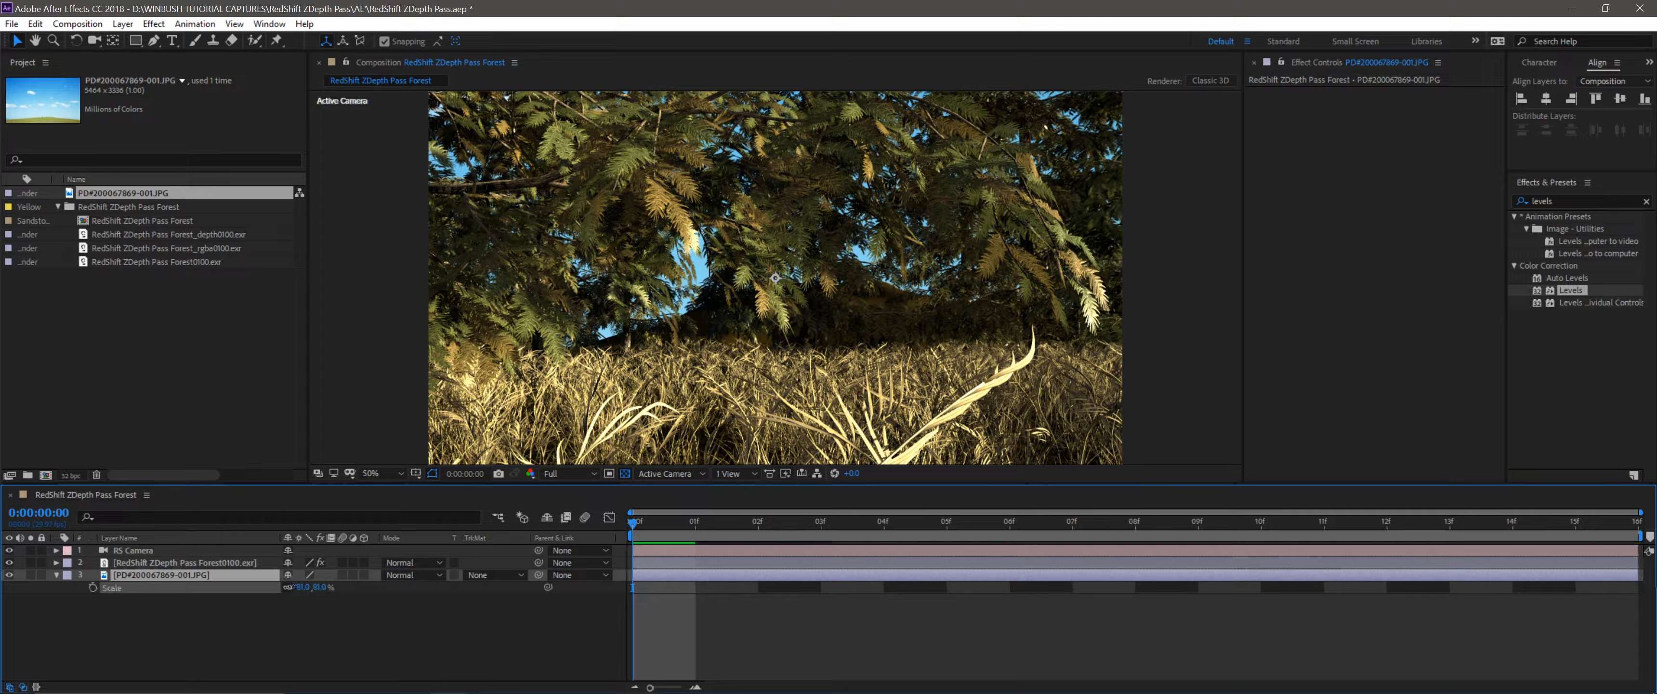
{"action": "left_click_drag", "start_coordinate": [278, 587], "coordinate": [261, 587]}
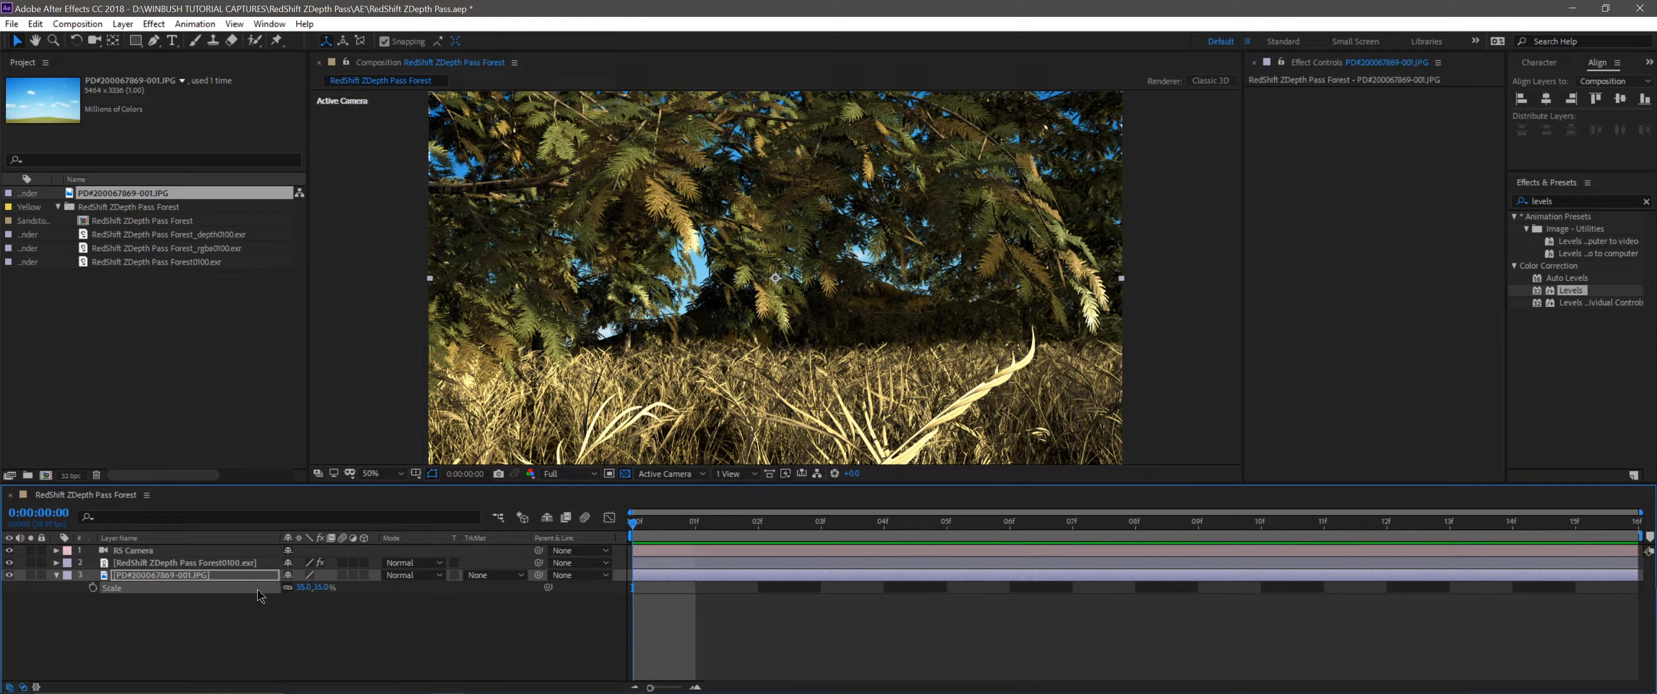
{"action": "left_click", "coordinate": [374, 637]}
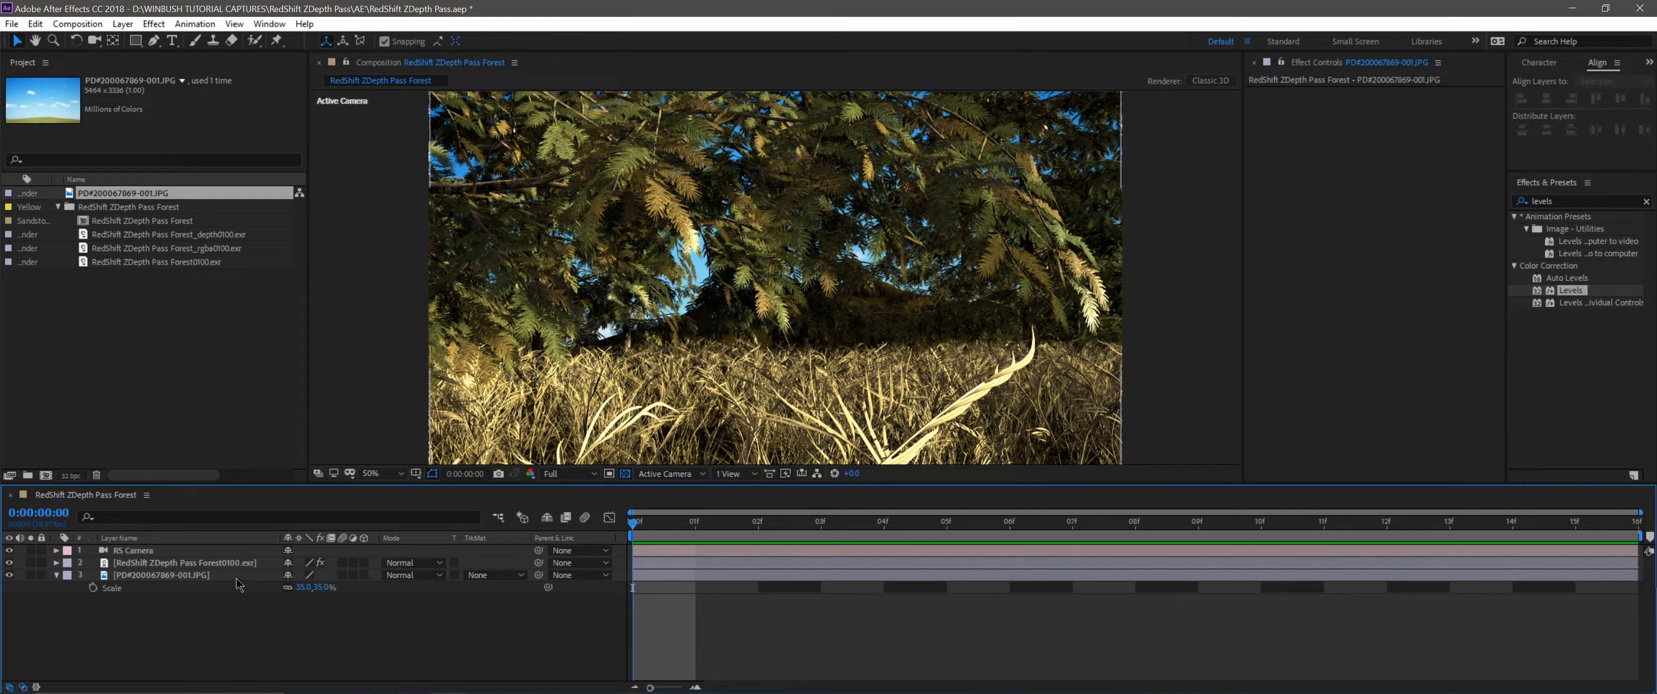
Shift the sky image upward behind the trees and darken it with a Levels effect at gamma 0.75.
{"action": "left_click", "coordinate": [209, 575]}
{"action": "left_click_drag", "start_coordinate": [799, 387], "coordinate": [798, 292]}
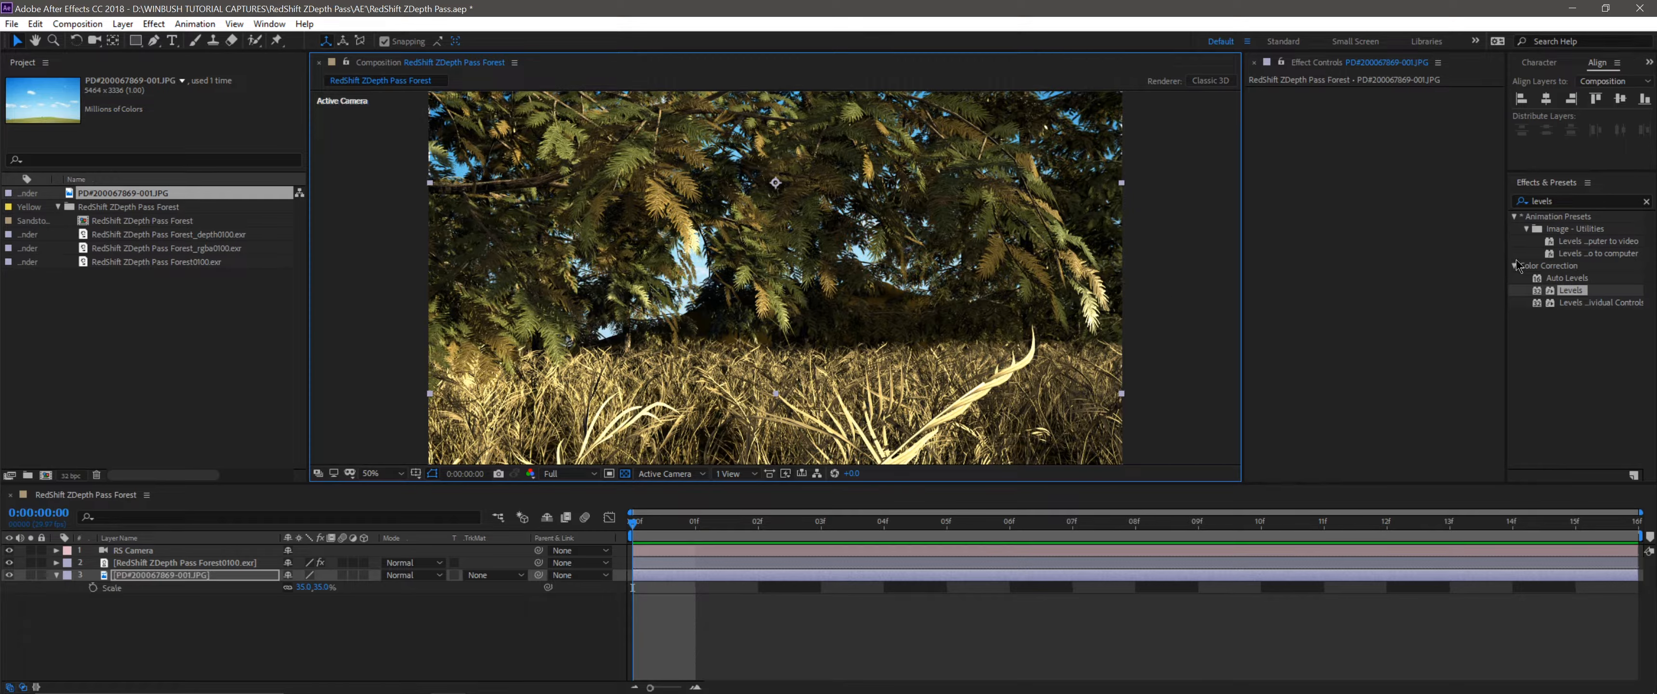
{"action": "double_click", "coordinate": [1546, 291]}
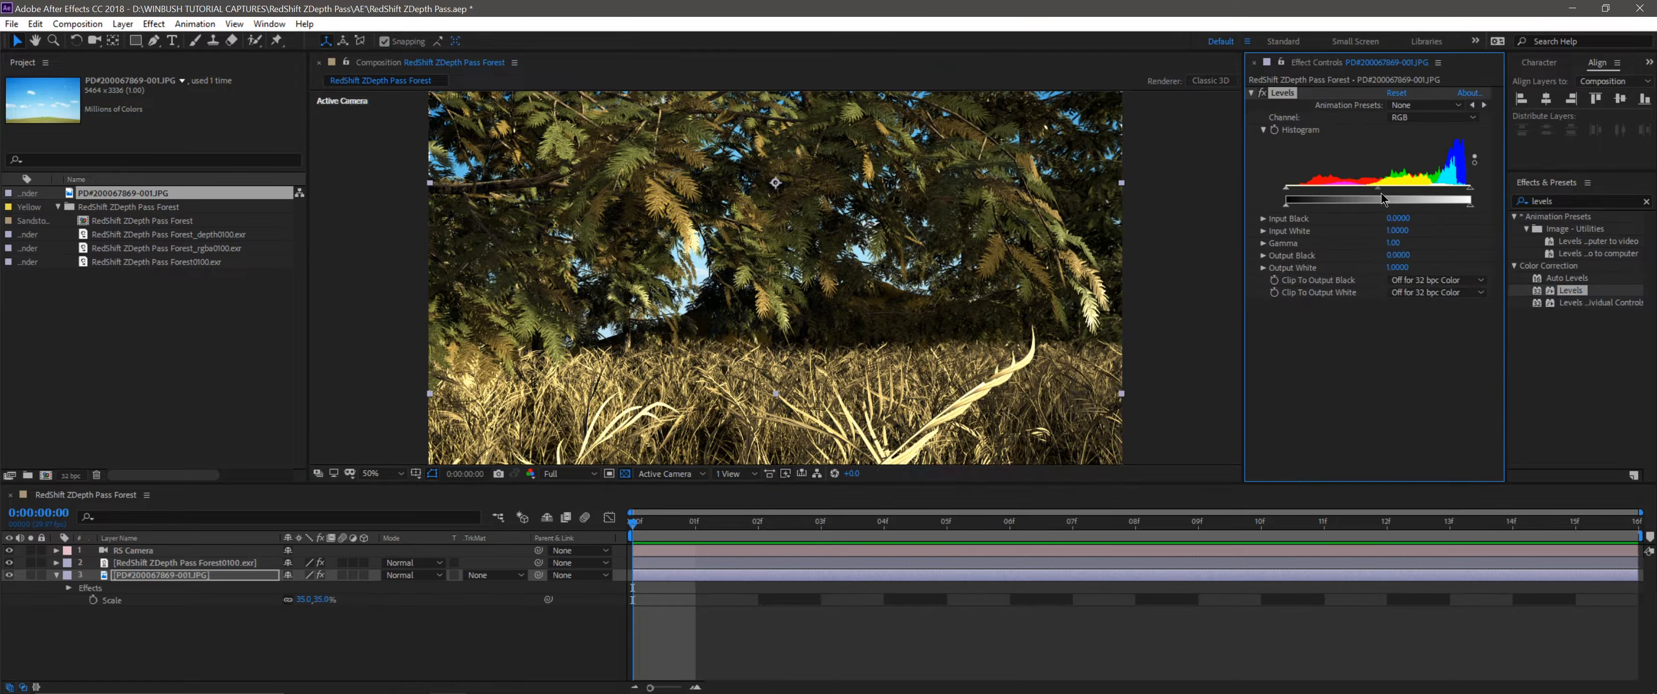
{"action": "left_click_drag", "start_coordinate": [1385, 194], "coordinate": [1394, 193]}
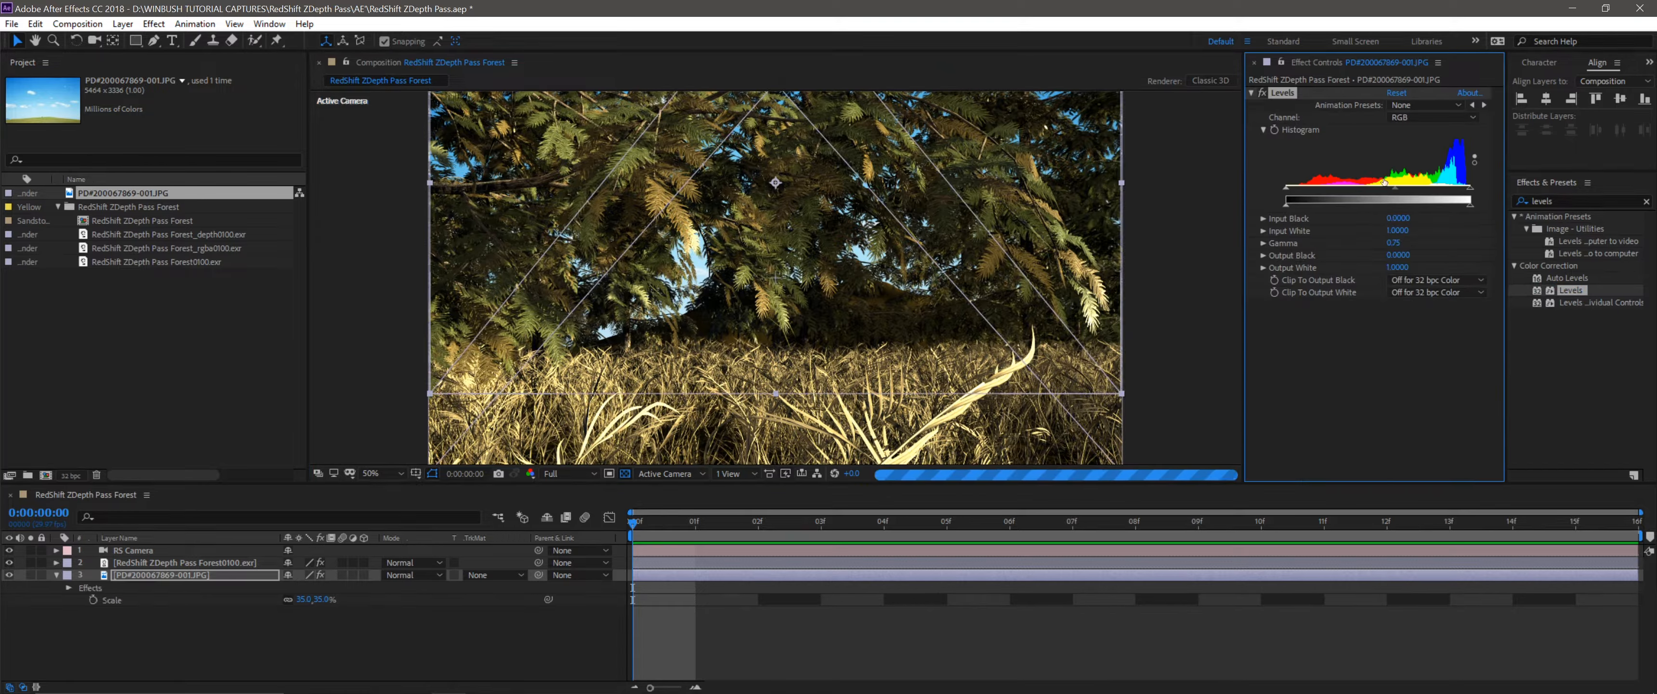
Create a new composition from the RedShift ZDepth Pass Forest_depth0100.exr footage.
{"action": "left_click", "coordinate": [389, 629]}
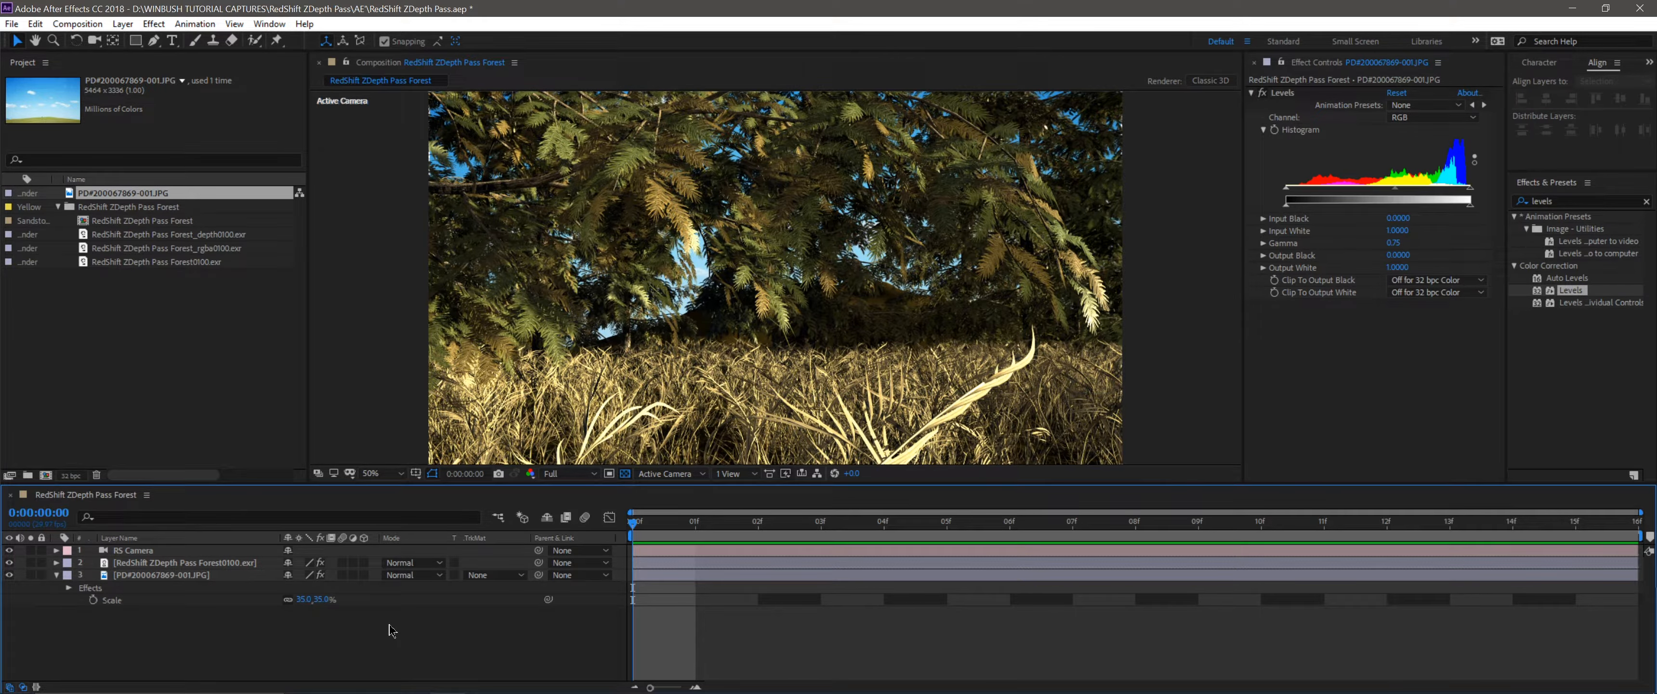
{"action": "scroll", "coordinate": [867, 323], "scroll_direction": "up", "scroll_amount": 1}
{"action": "left_click", "coordinate": [162, 238]}
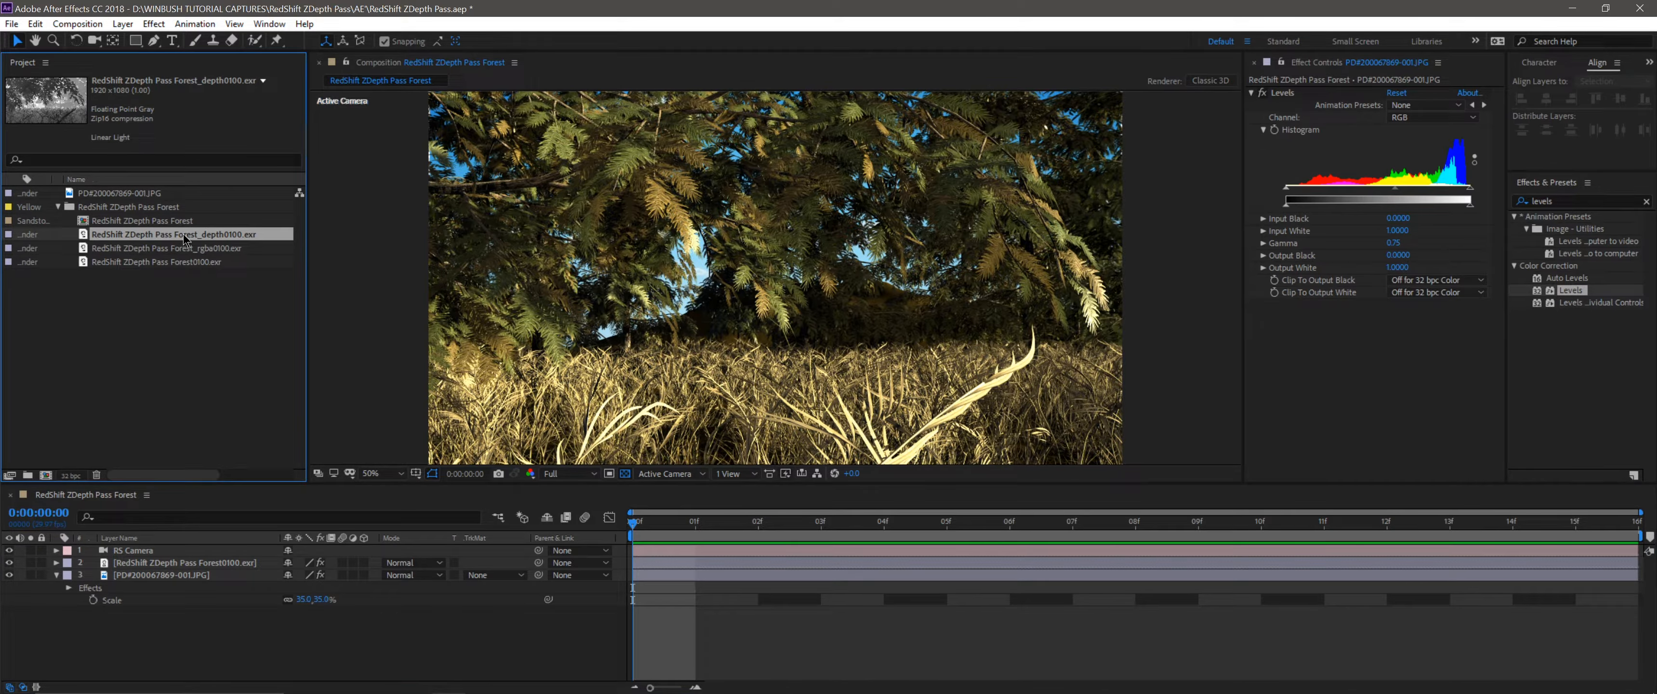
{"action": "left_click_drag", "start_coordinate": [185, 241], "coordinate": [45, 480]}
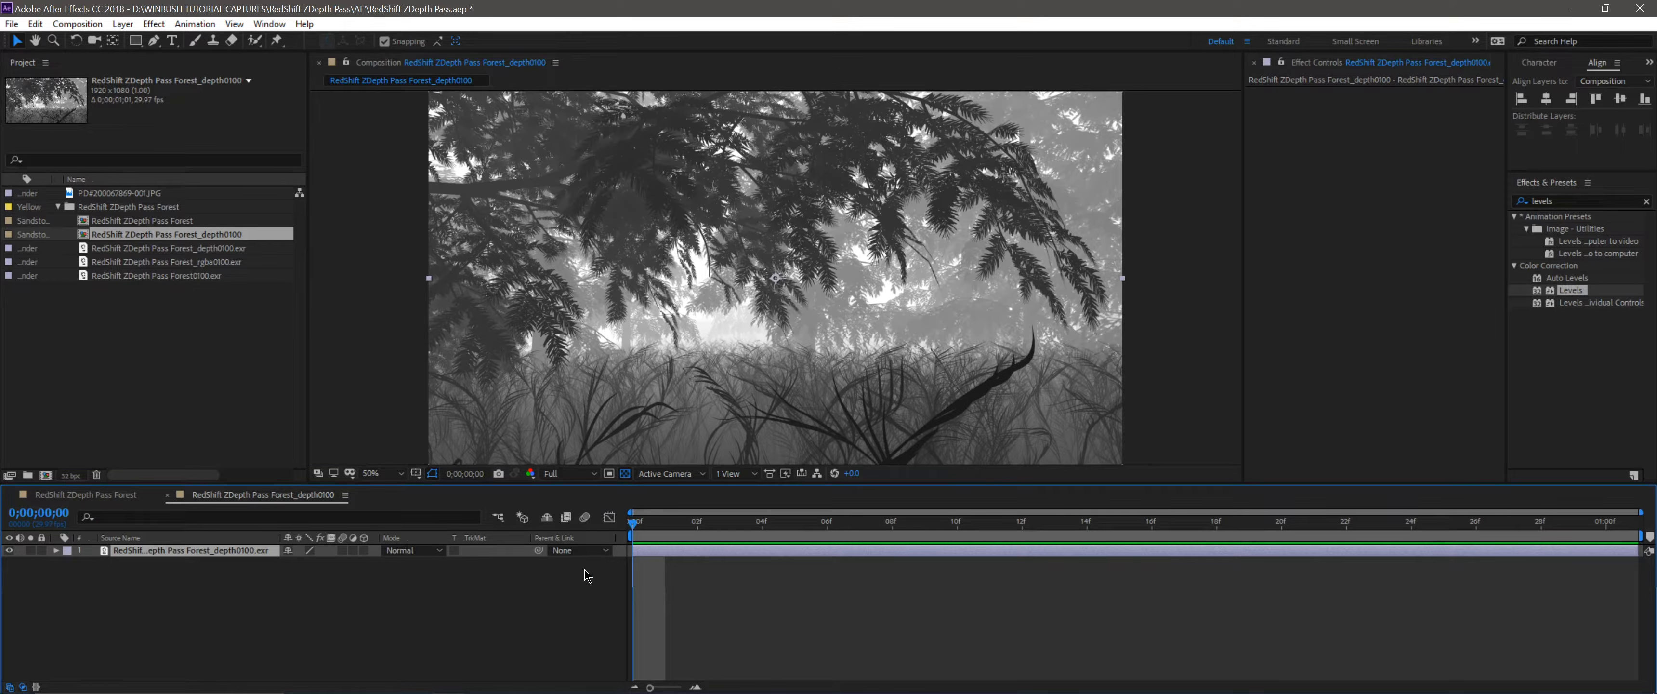
Apply the Levels effect to the depth layer in its own composition and raise Input Black to about 0.22.
{"action": "left_click", "coordinate": [81, 495]}
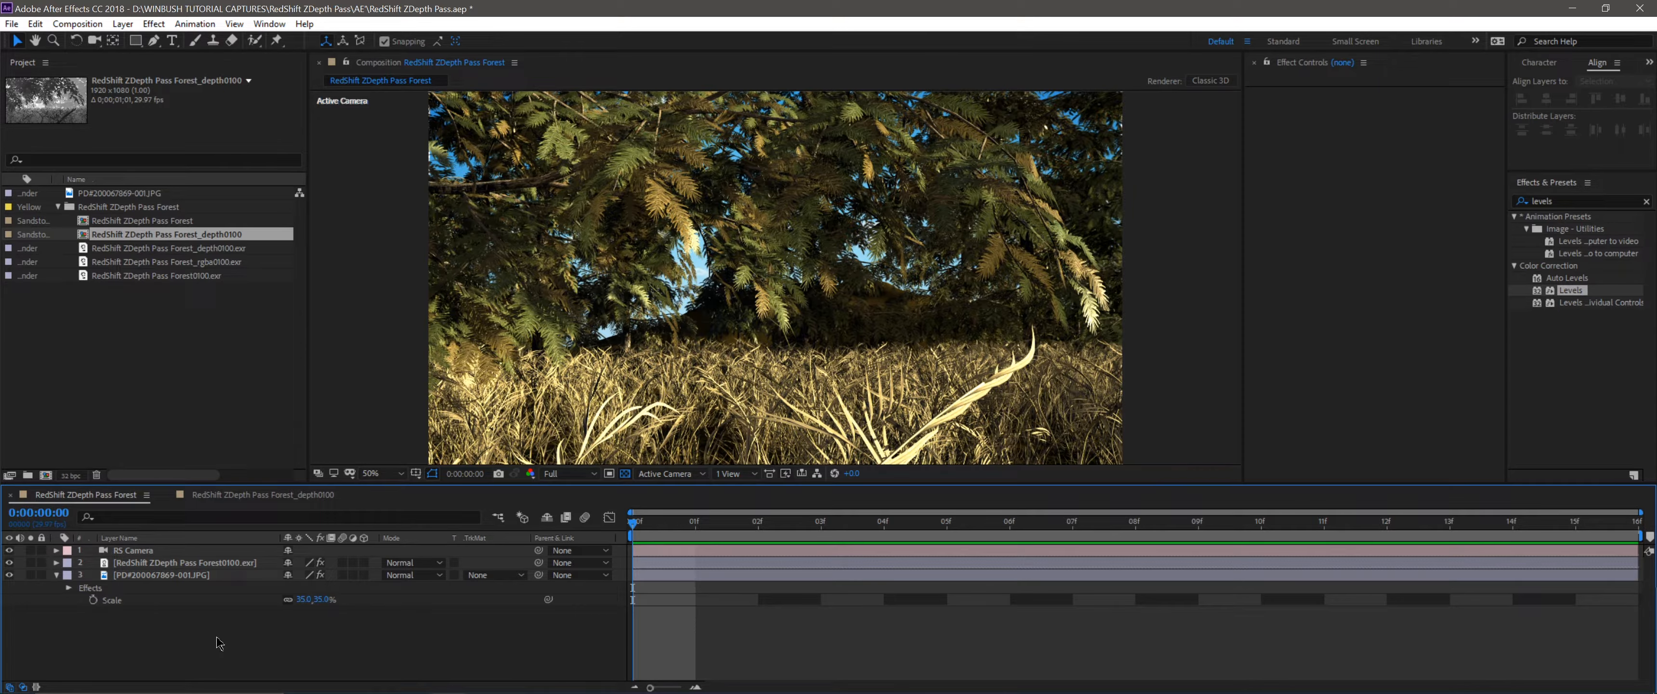
{"action": "left_click", "coordinate": [251, 495]}
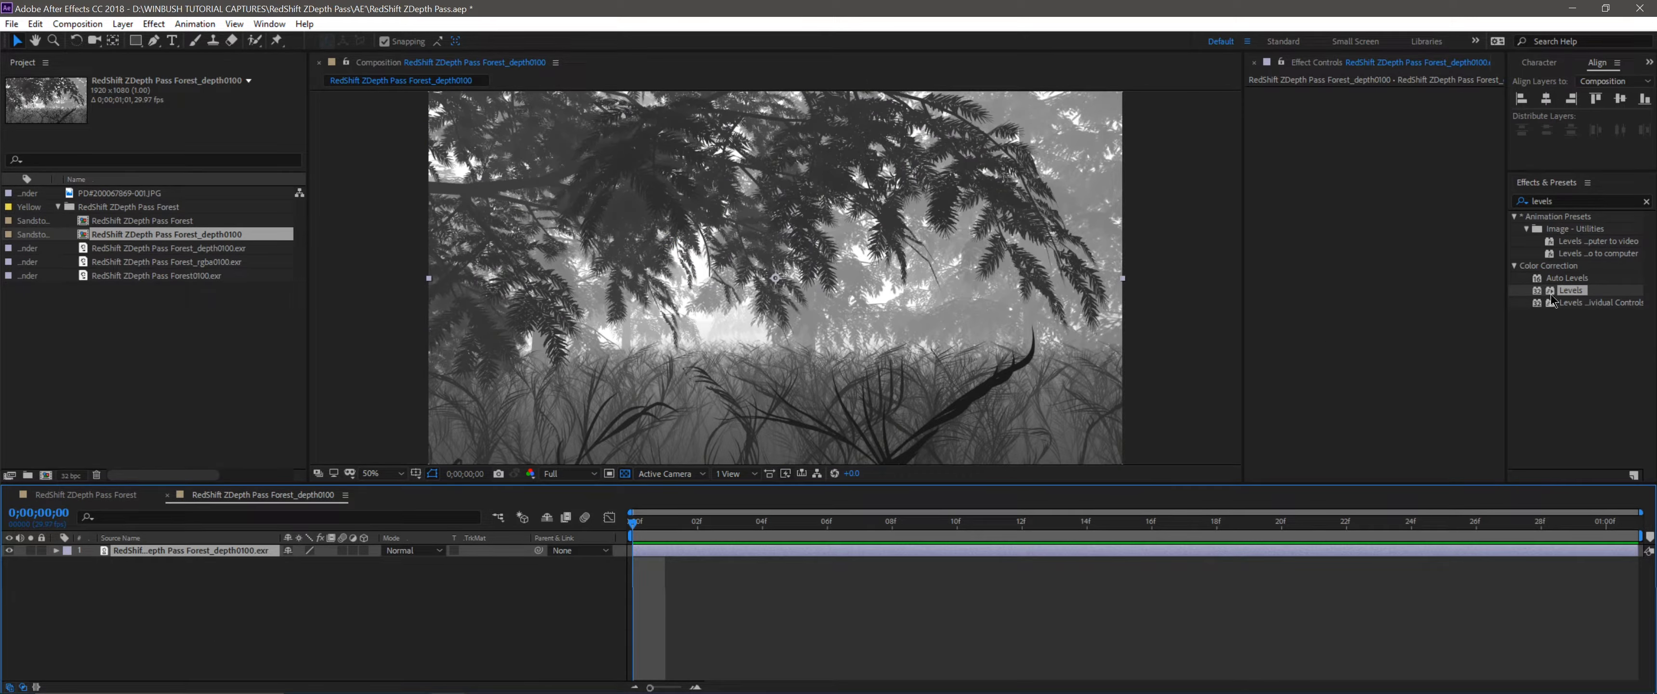
{"action": "left_click_drag", "start_coordinate": [1571, 291], "coordinate": [1364, 251]}
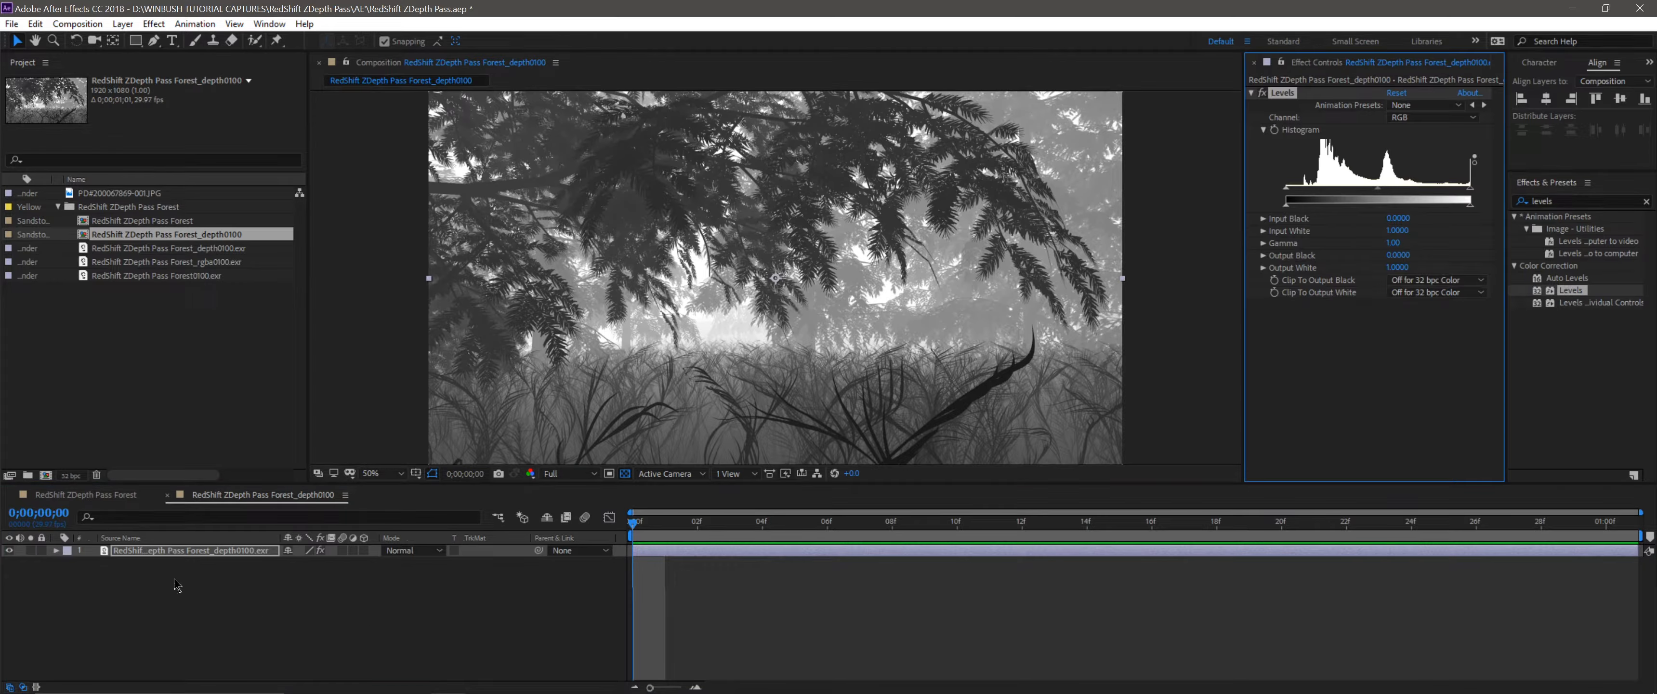
{"action": "left_click_drag", "start_coordinate": [1285, 195], "coordinate": [1310, 193]}
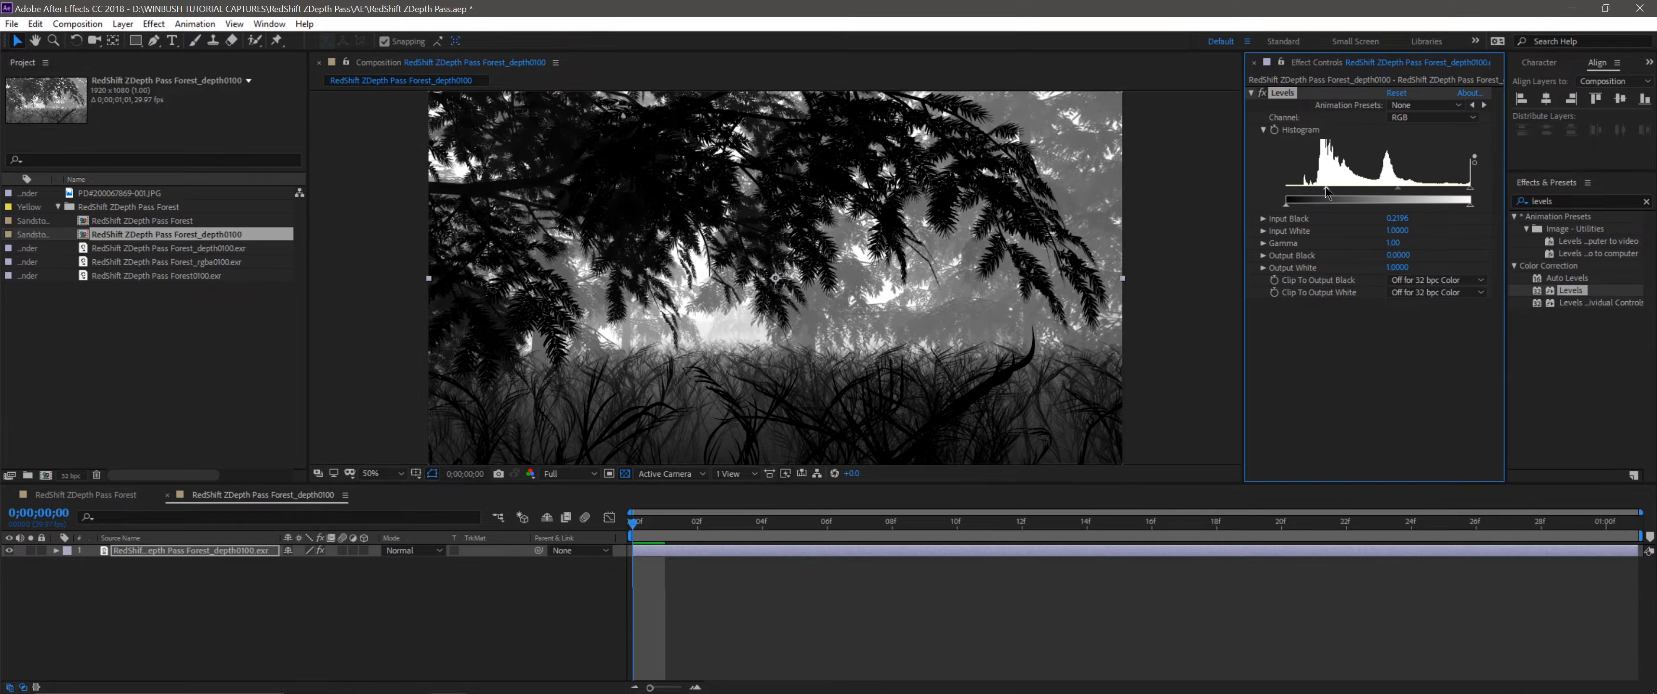
{"action": "left_click_drag", "start_coordinate": [1325, 192], "coordinate": [1327, 193]}
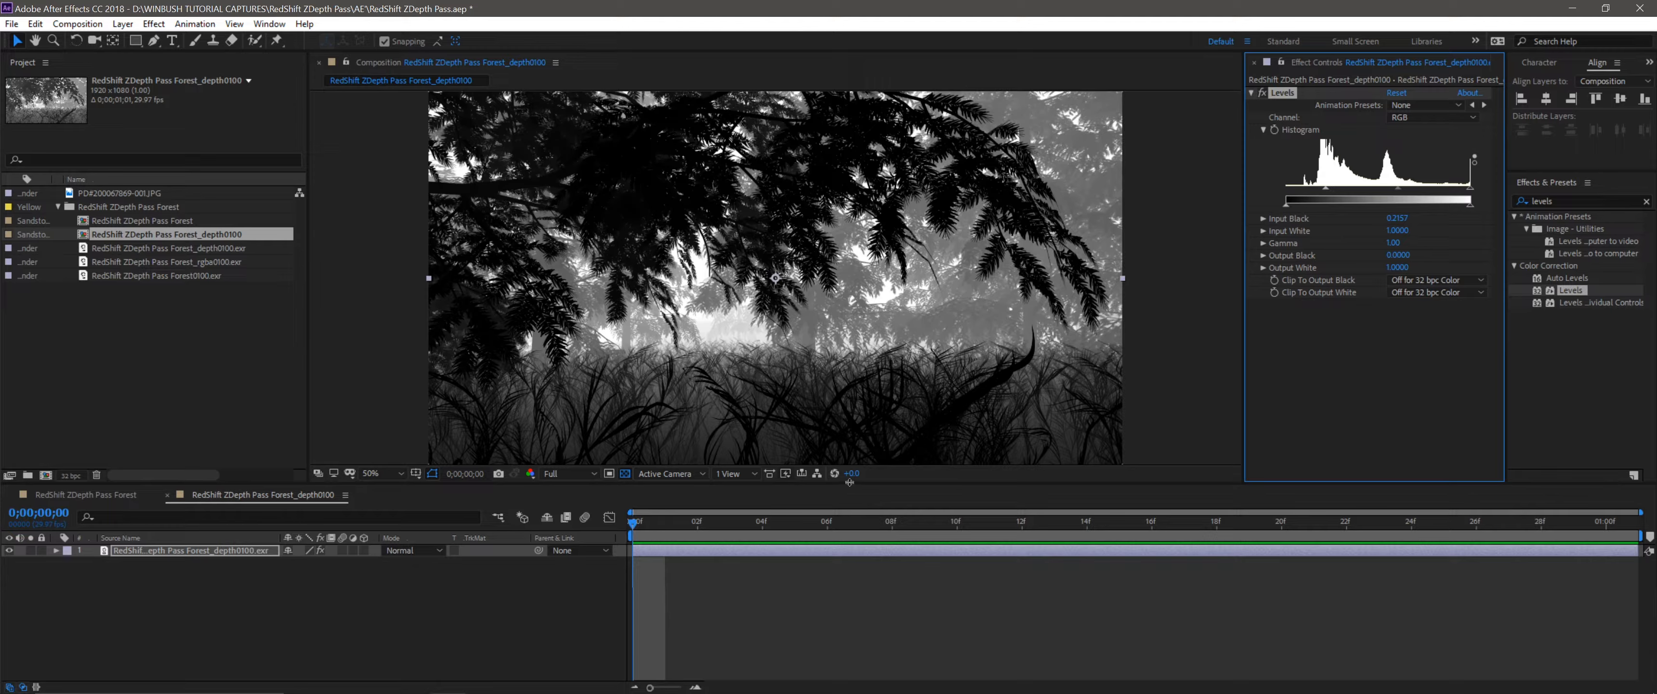
Add the RedShift ZDepth Pass Forest_depth0100 composition above the forest render layer in the main composition and set its blending mode to Screen.
{"action": "left_click", "coordinate": [84, 496]}
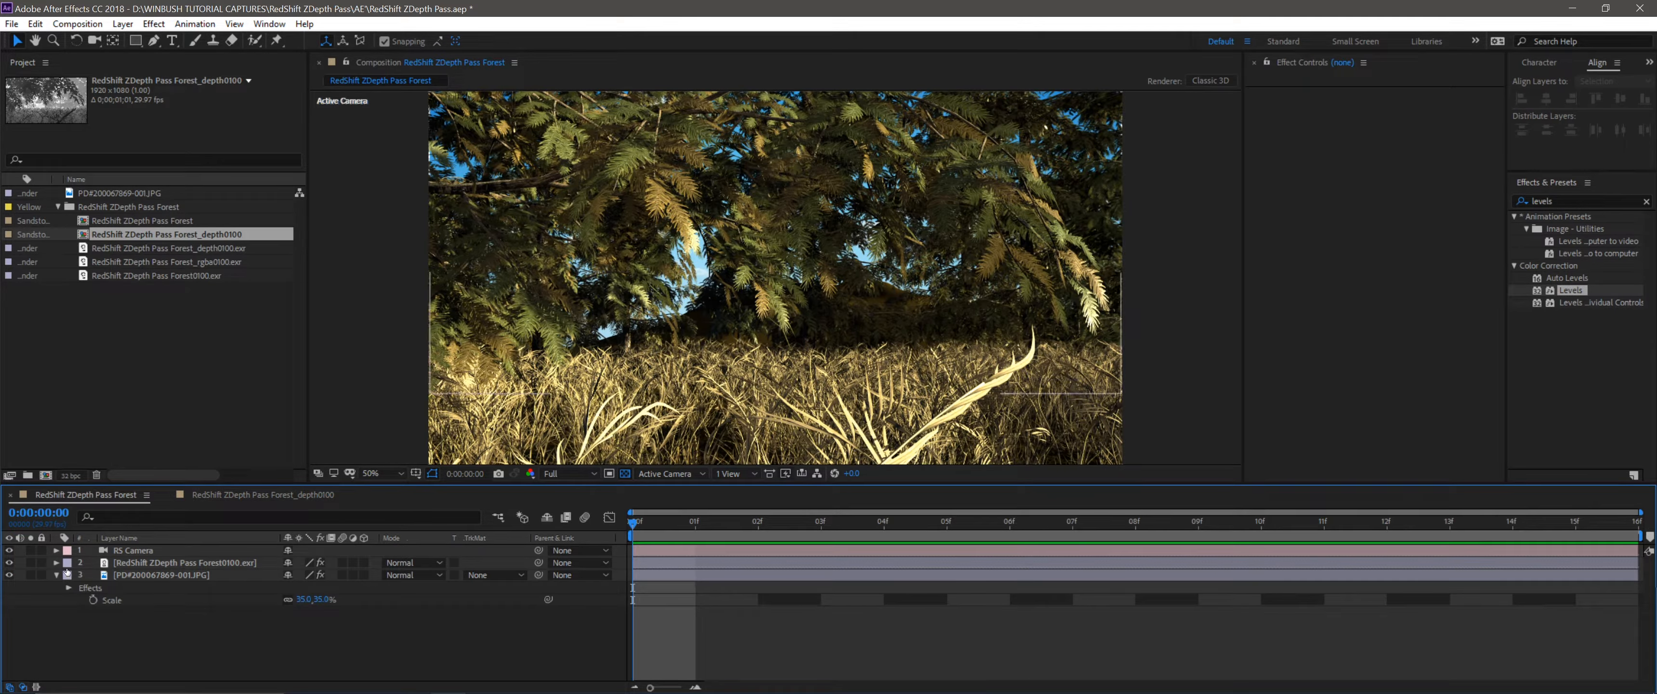
{"action": "left_click", "coordinate": [57, 575]}
{"action": "left_click_drag", "start_coordinate": [142, 234], "coordinate": [202, 553]}
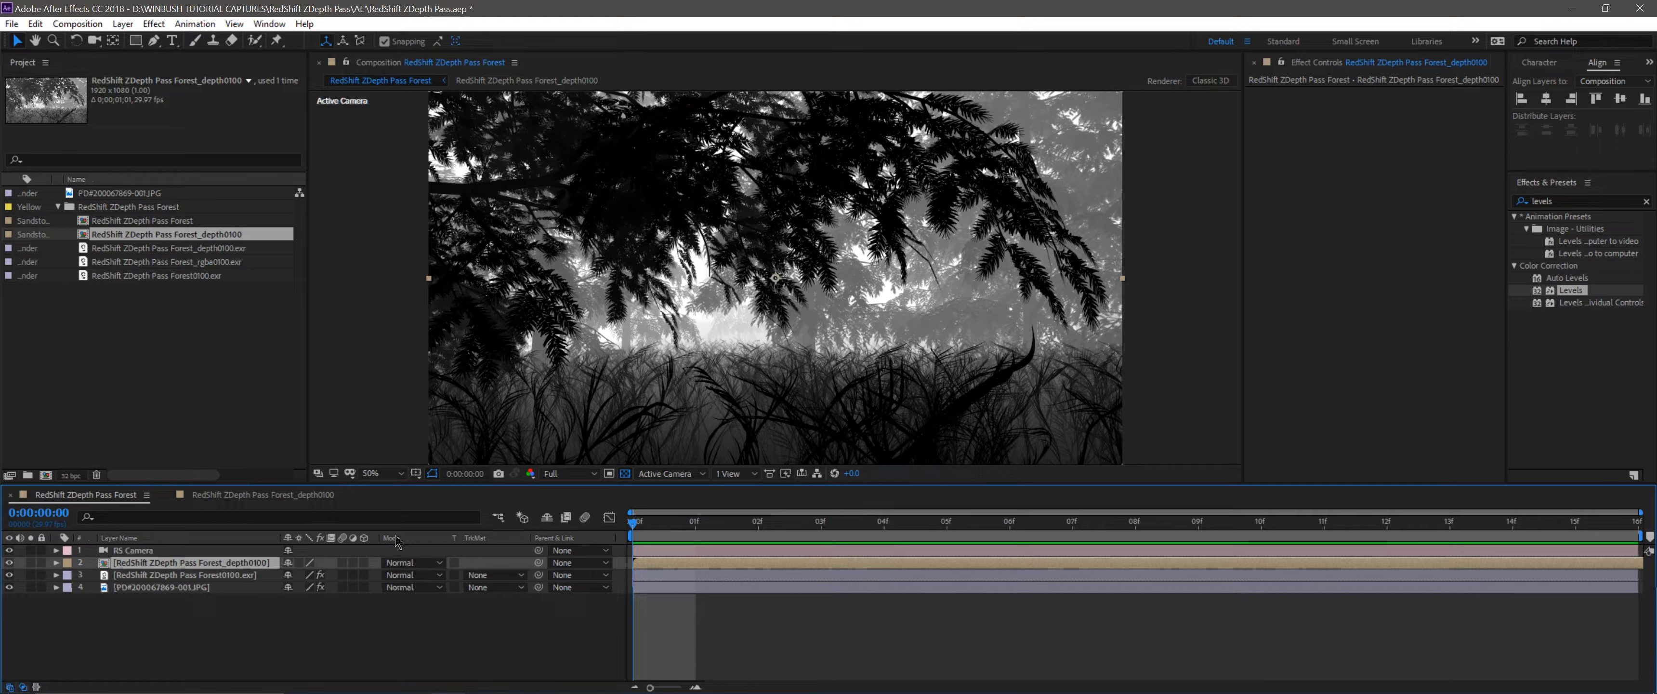
{"action": "left_click", "coordinate": [407, 565]}
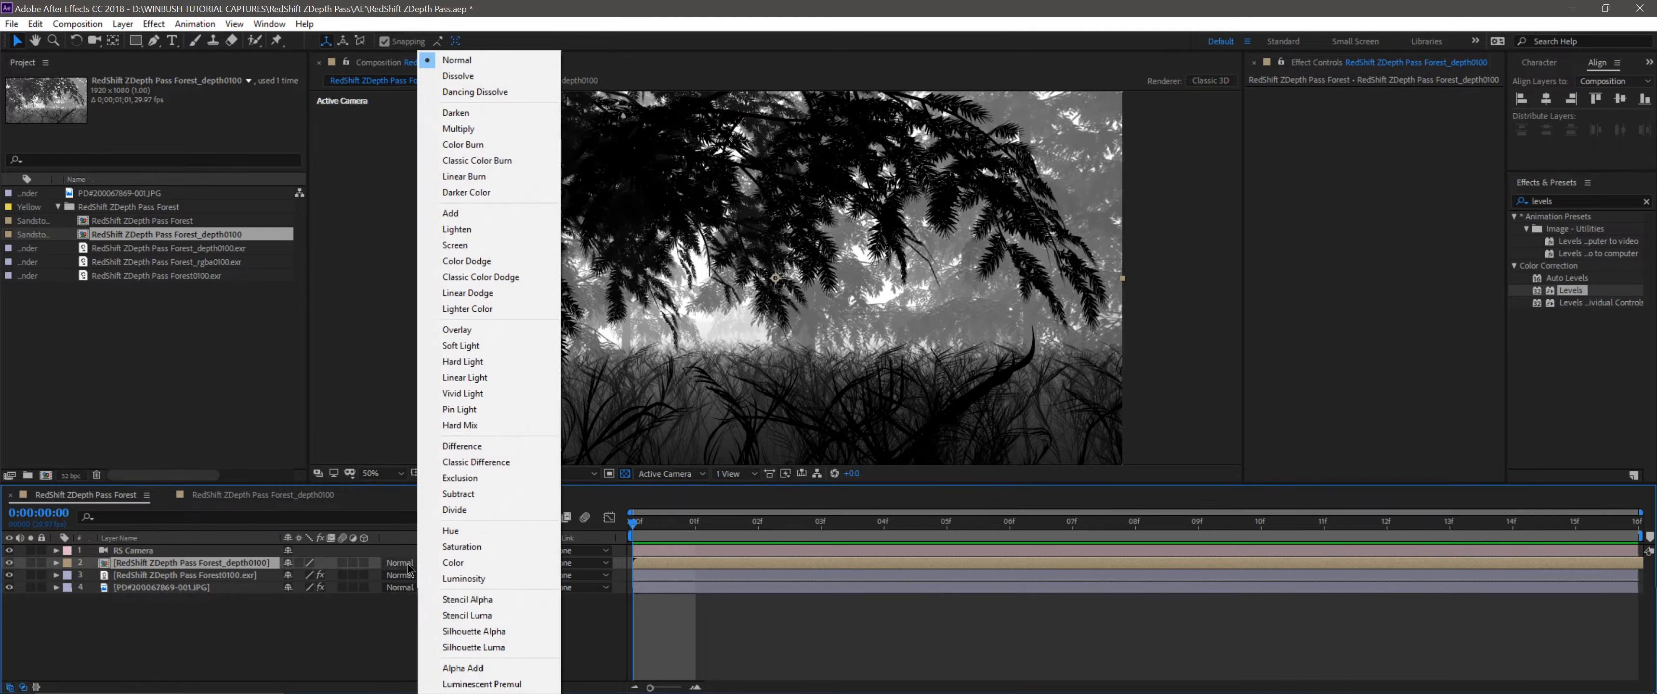
{"action": "left_click", "coordinate": [469, 243]}
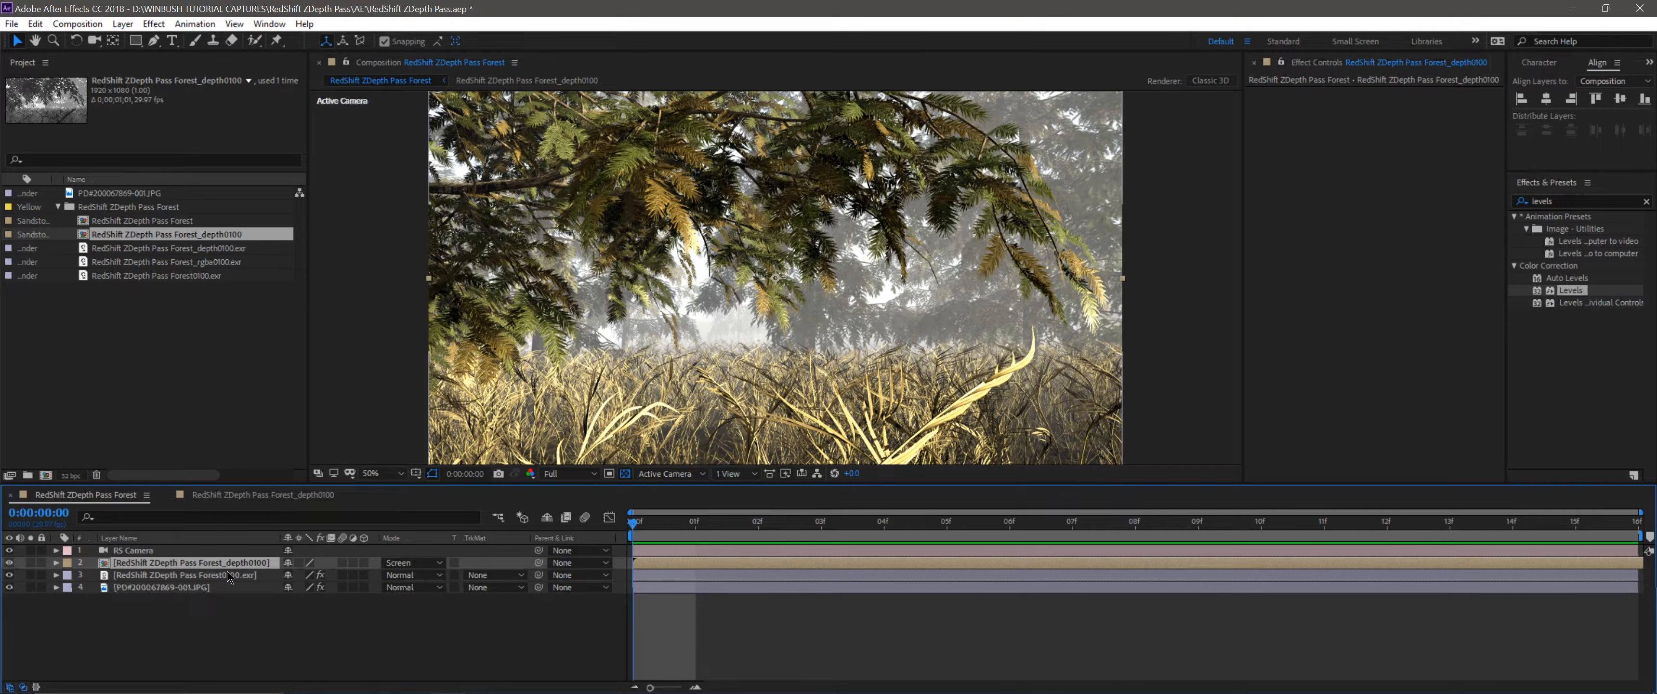
Lower the opacity of the RedShift ZDepth Pass Forest_depth0100 layer to 45%.
{"action": "key", "text": "t"}
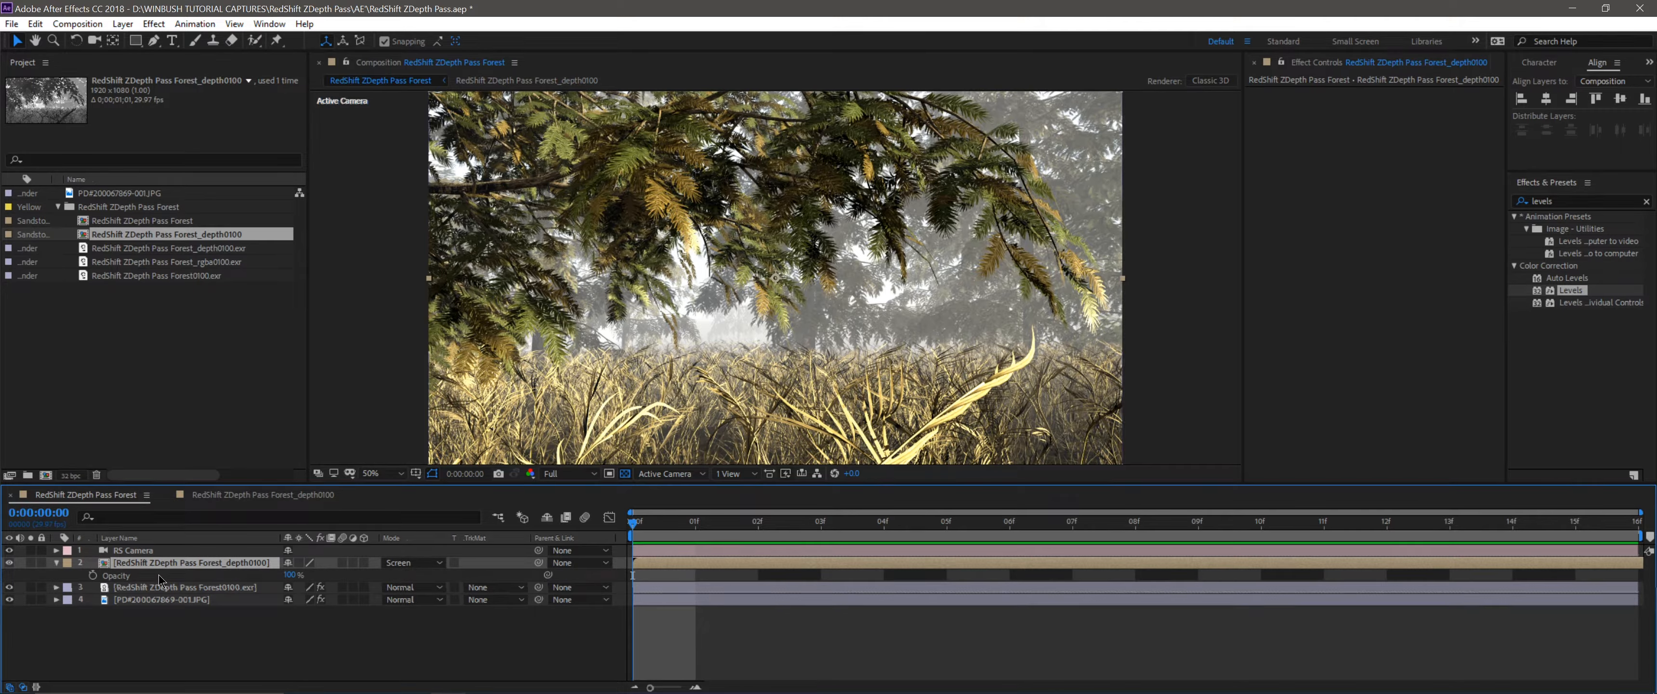
{"action": "left_click_drag", "start_coordinate": [291, 575], "coordinate": [253, 573]}
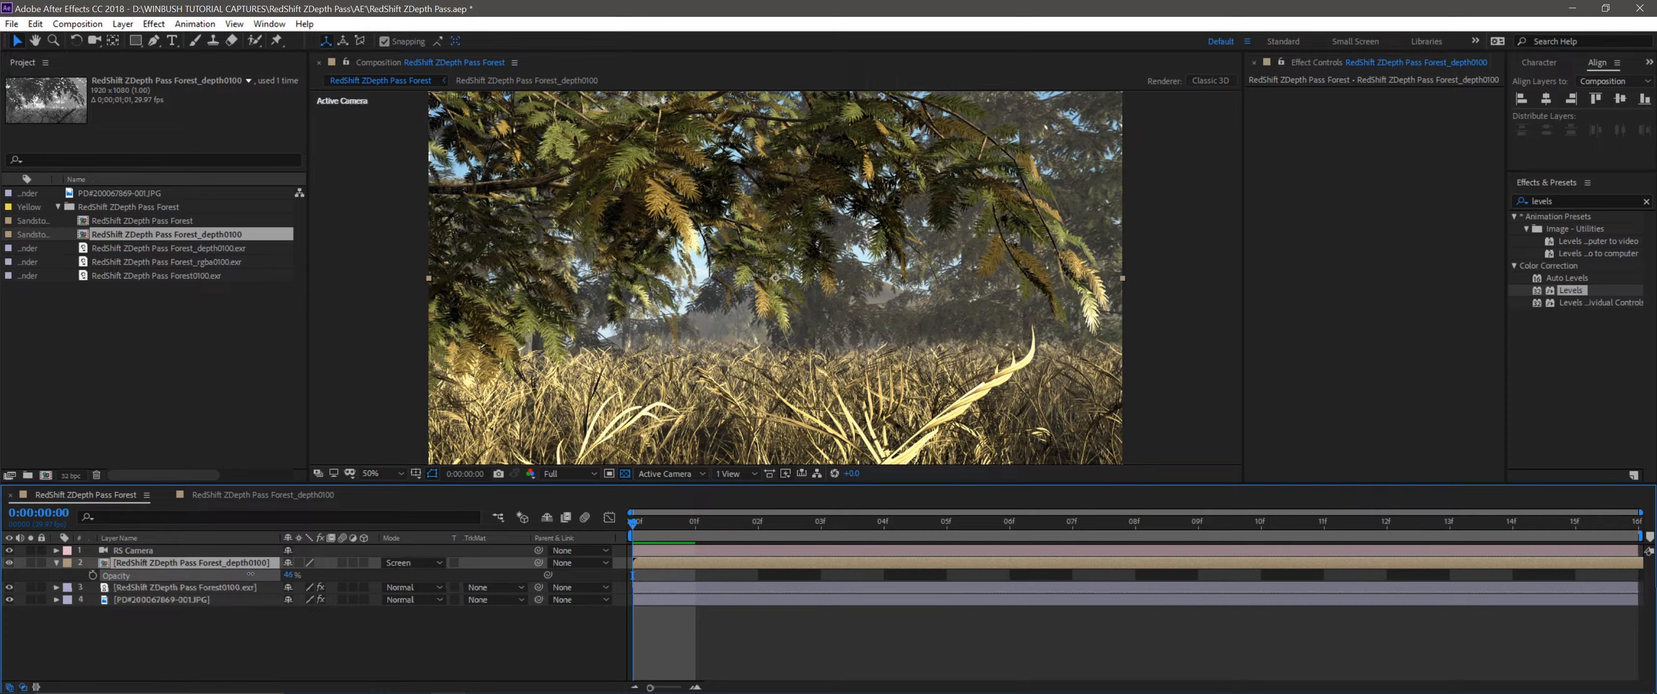
{"action": "left_click_drag", "start_coordinate": [252, 570], "coordinate": [301, 573]}
{"action": "left_click", "coordinate": [316, 578]}
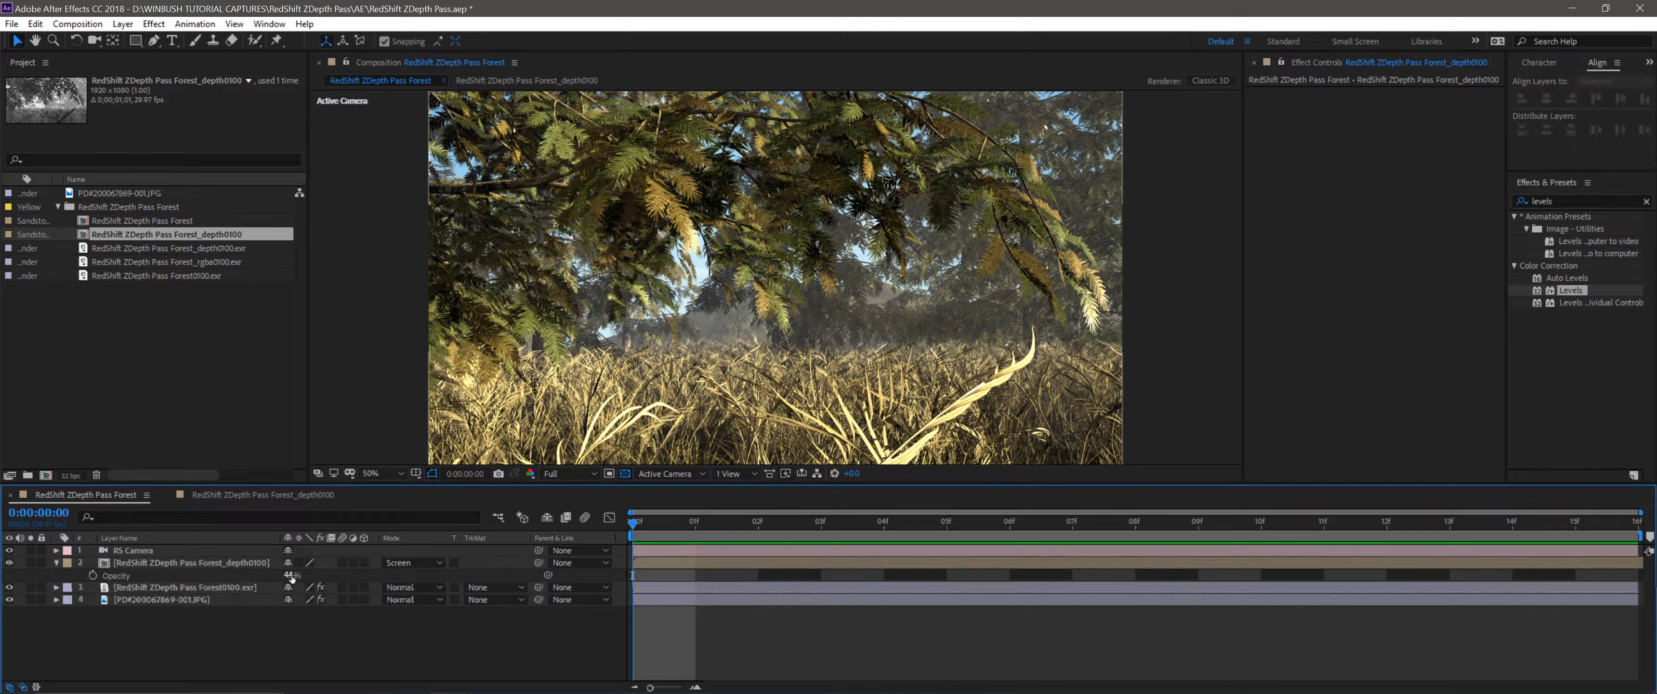
{"action": "left_click", "coordinate": [292, 576]}
{"action": "type", "text": "45"}
{"action": "key", "text": "Return"}
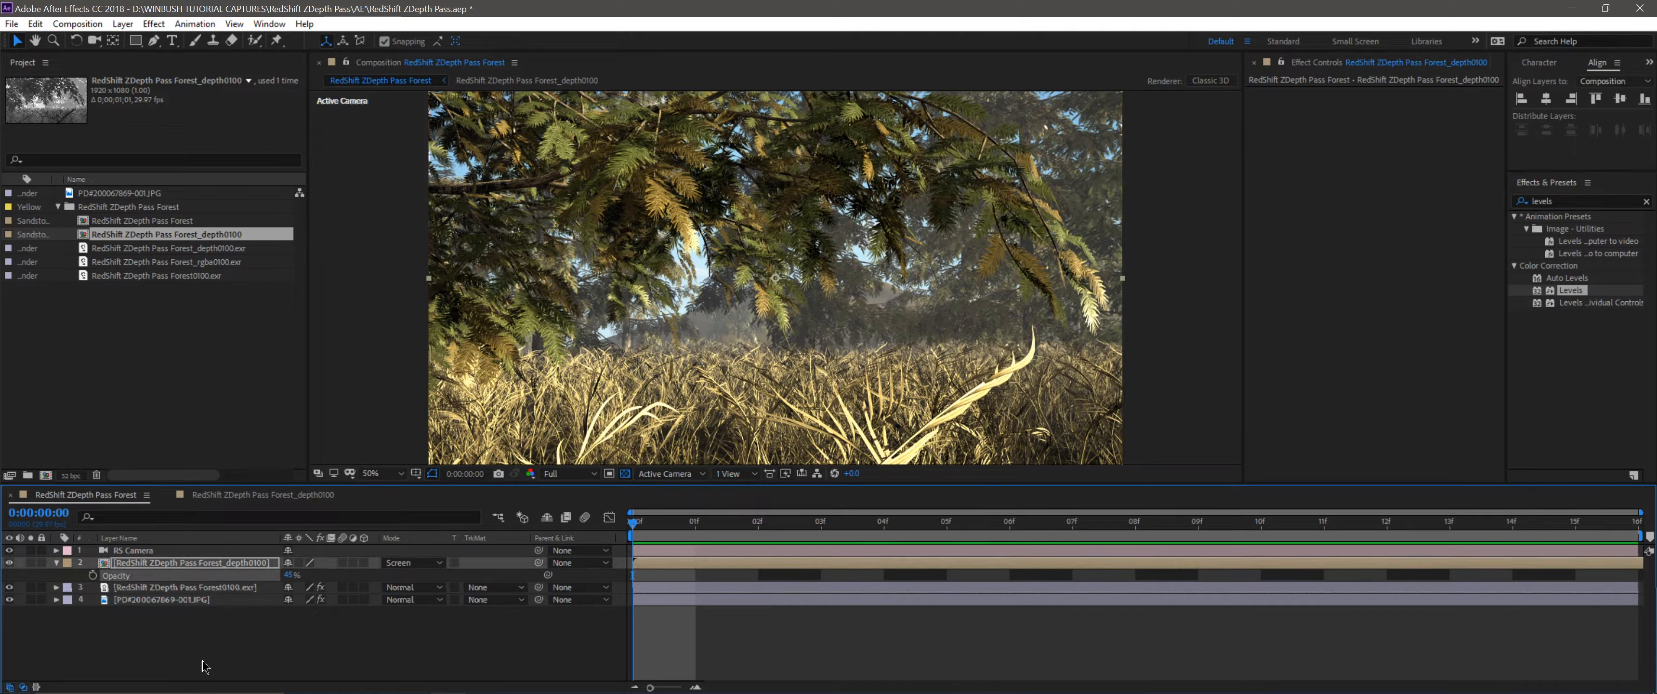
{"action": "left_click", "coordinate": [56, 562]}
{"action": "left_click", "coordinate": [232, 640]}
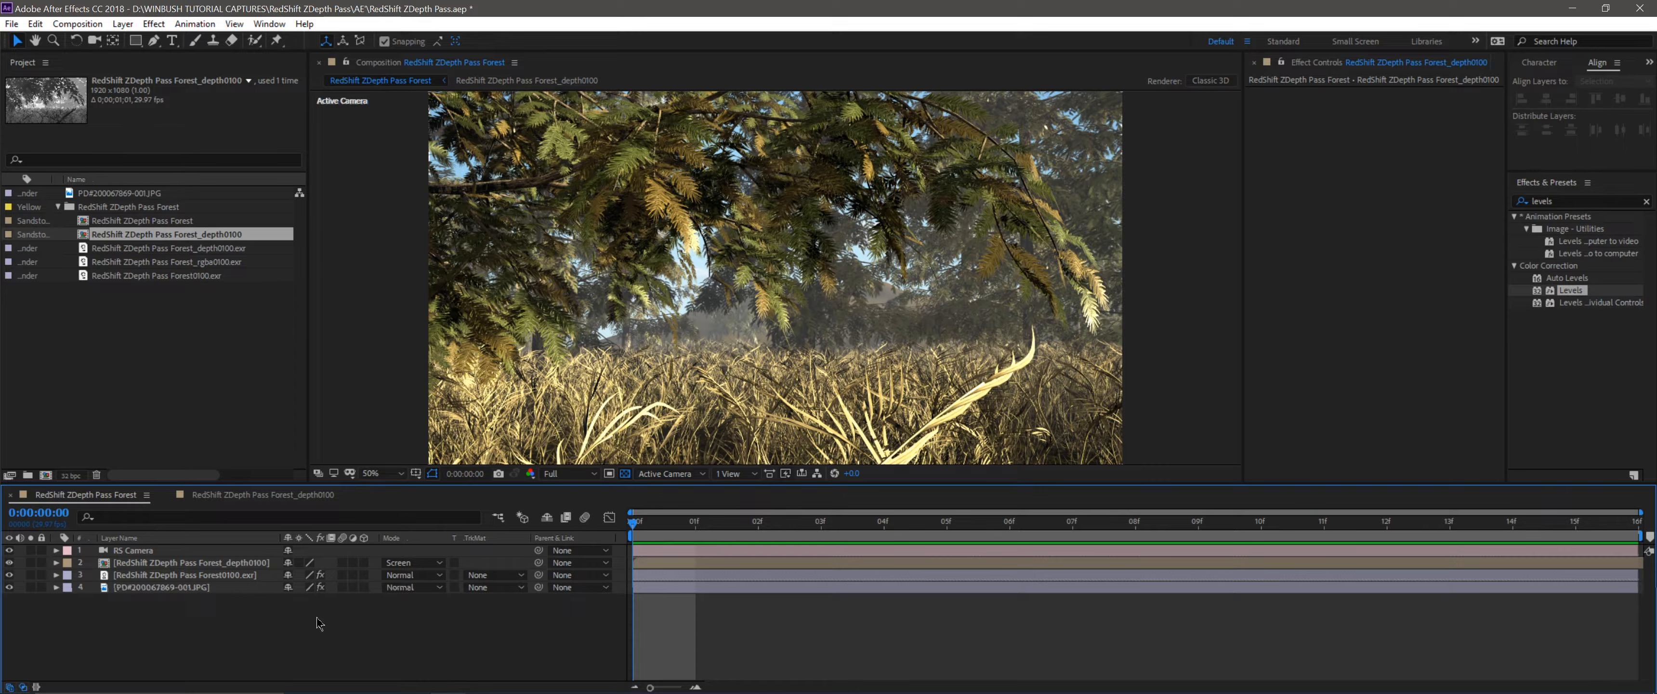
{"action": "right_click", "coordinate": [276, 625]}
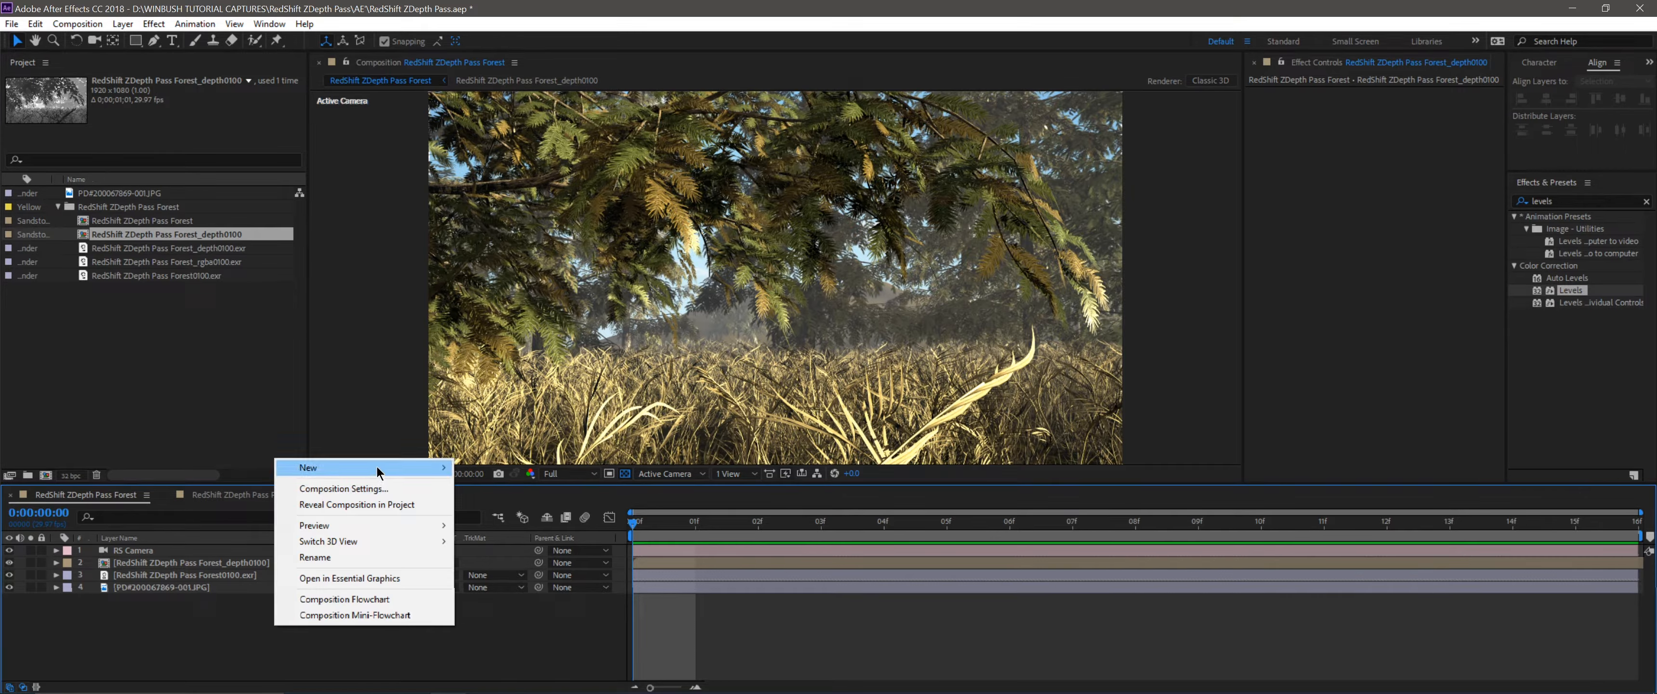
{"action": "mouse_move", "coordinate": [377, 468]}
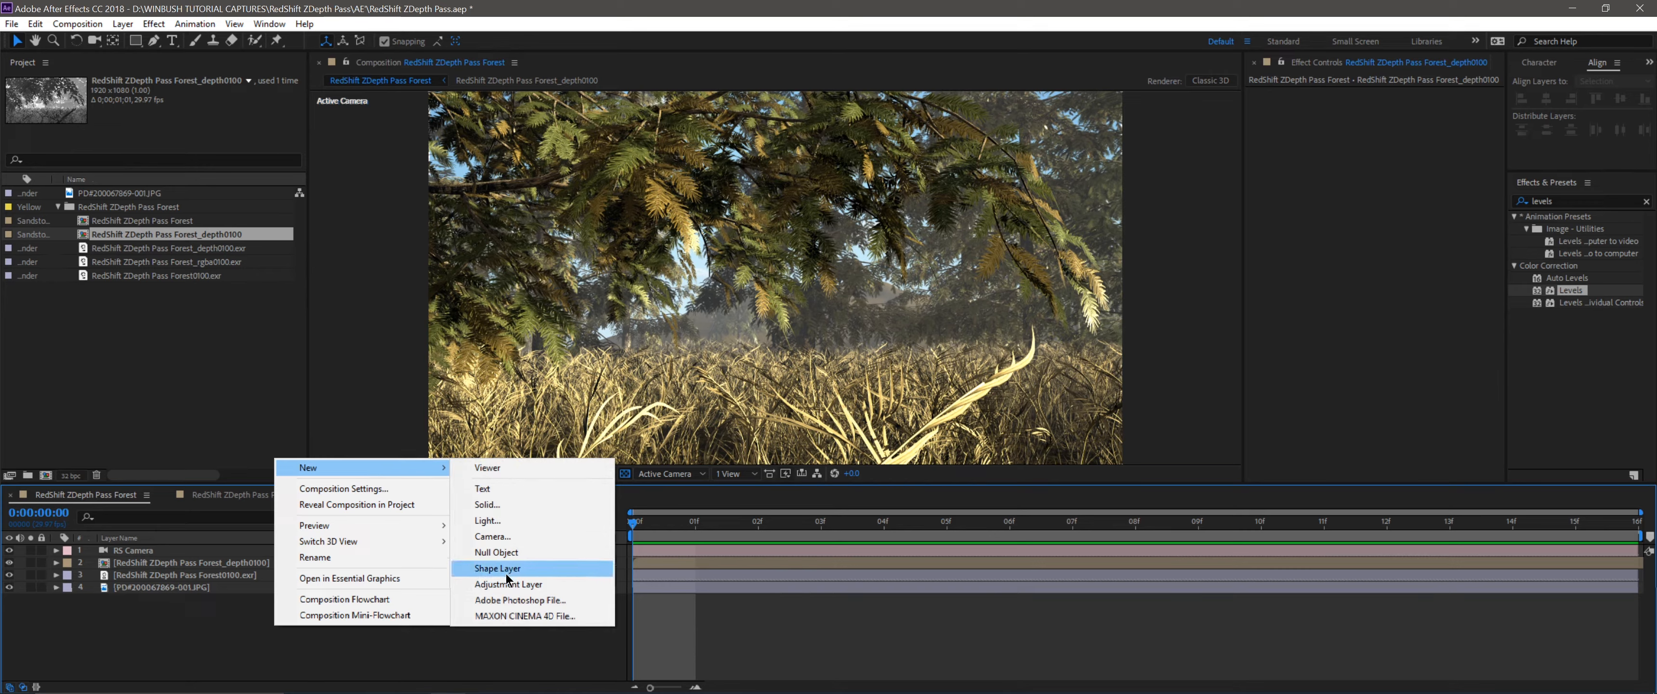
{"action": "left_click", "coordinate": [521, 663]}
Create a new adjustment layer and place it directly beneath the RS Camera layer.
{"action": "left_click", "coordinate": [123, 25]}
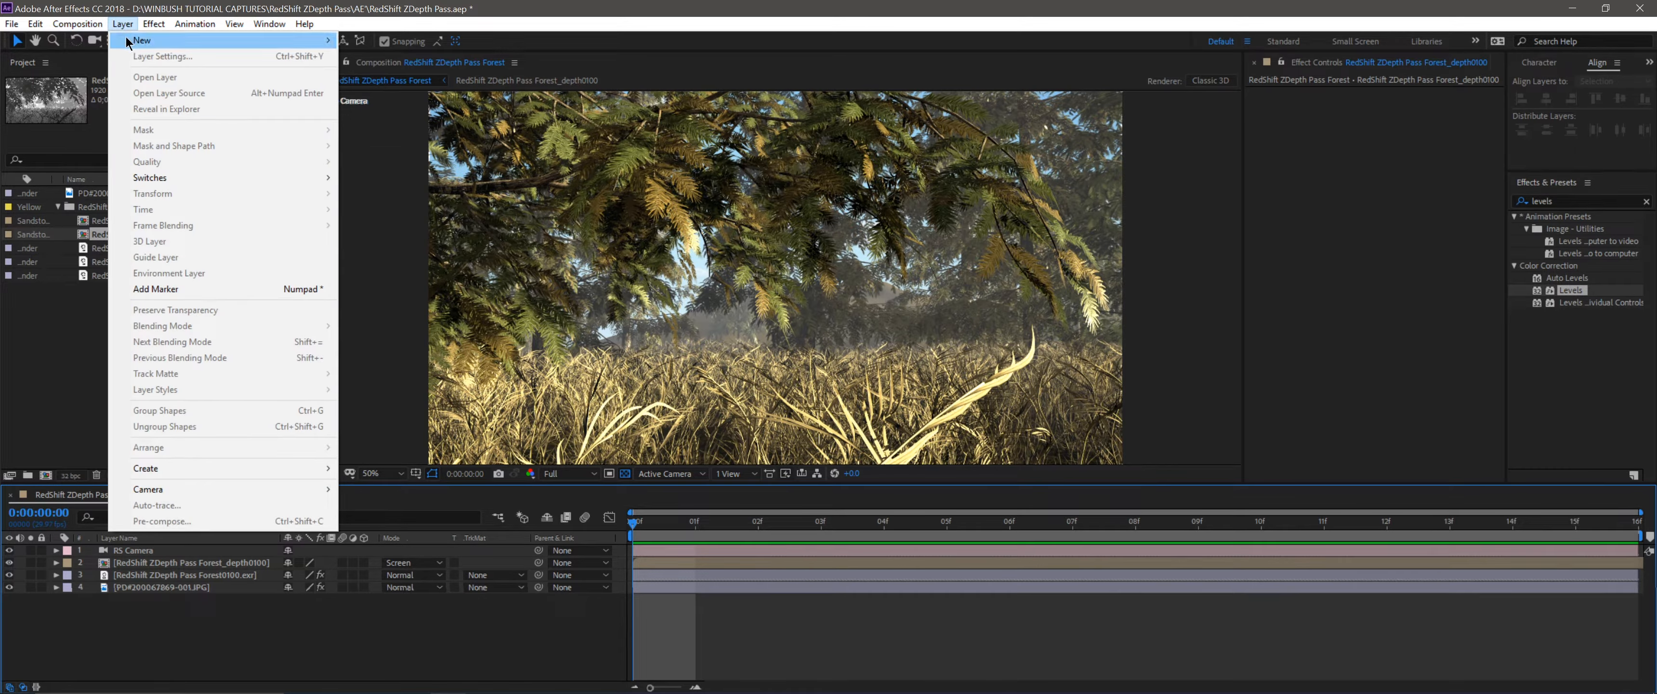
{"action": "mouse_move", "coordinate": [129, 41]}
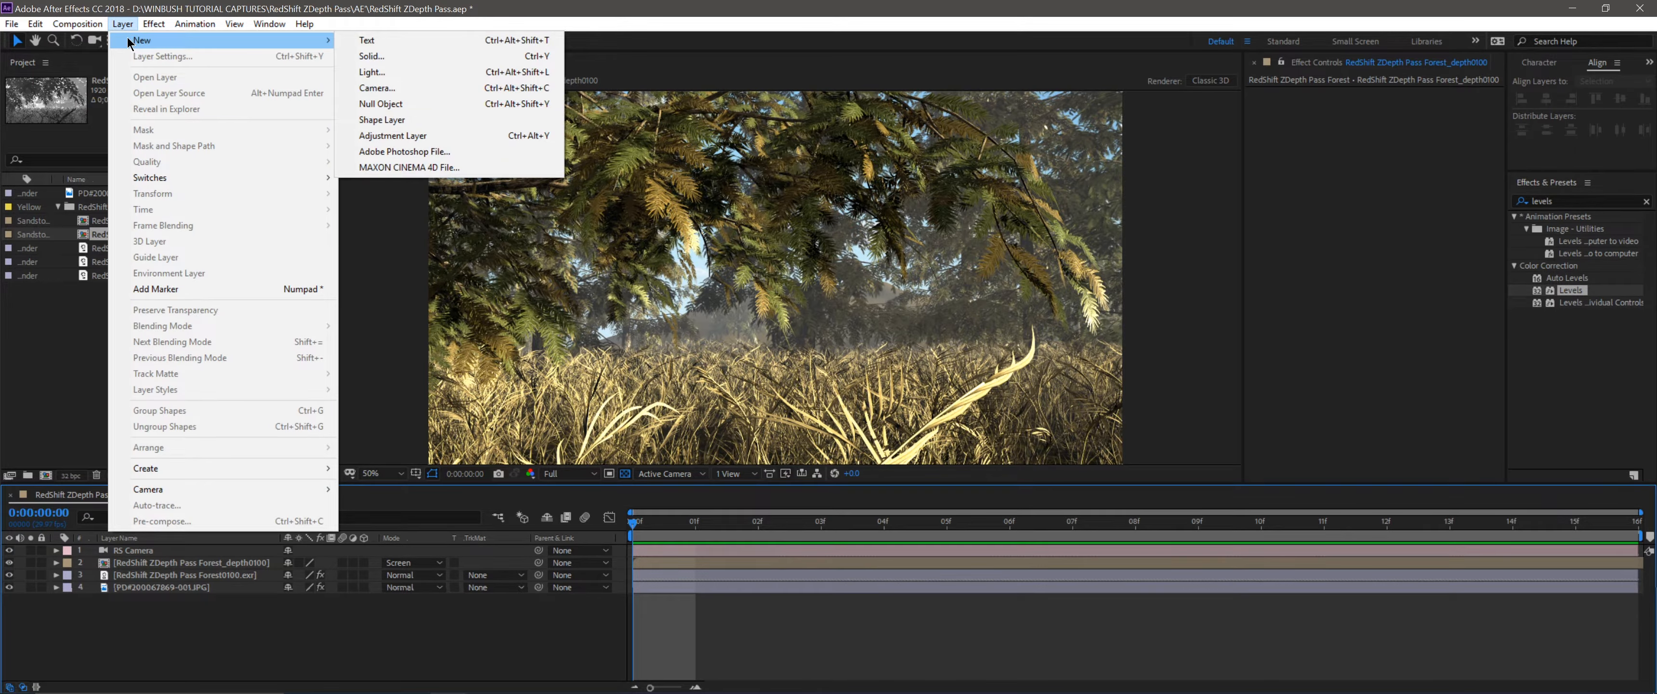
{"action": "left_click", "coordinate": [409, 137]}
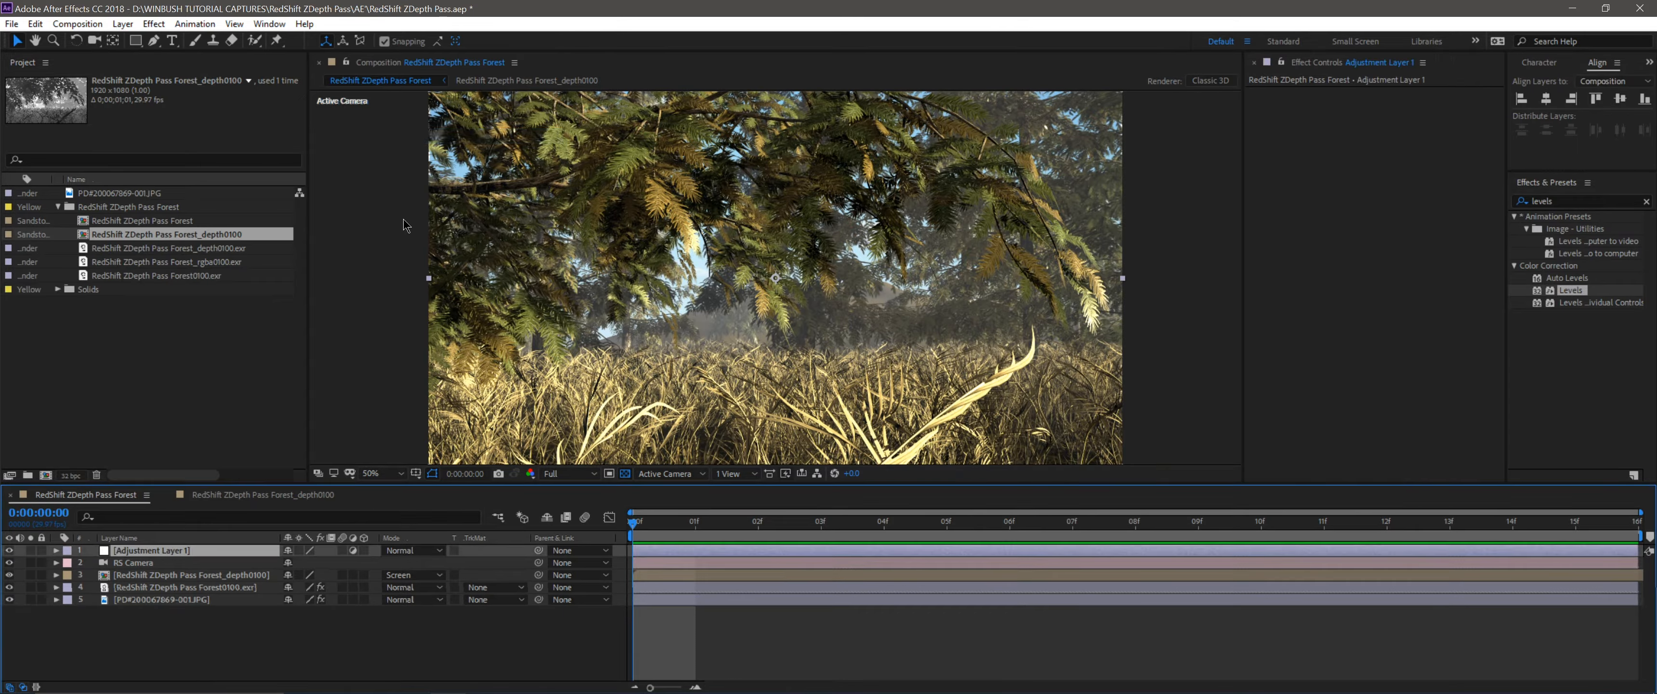
{"action": "left_click_drag", "start_coordinate": [132, 552], "coordinate": [137, 564]}
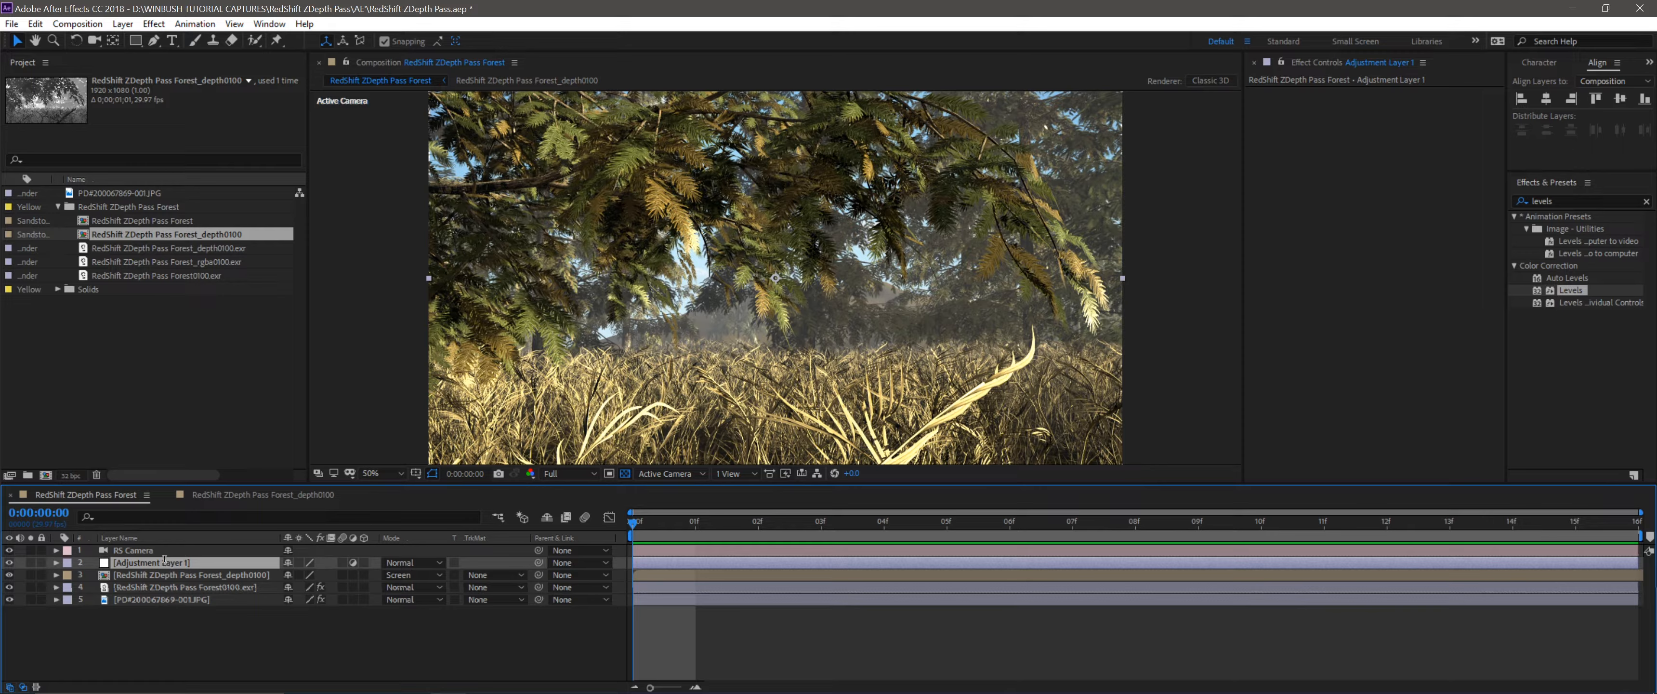
Rename the new adjustment layer to "blur".
{"action": "key", "text": "Return"}
{"action": "type", "text": "b"}
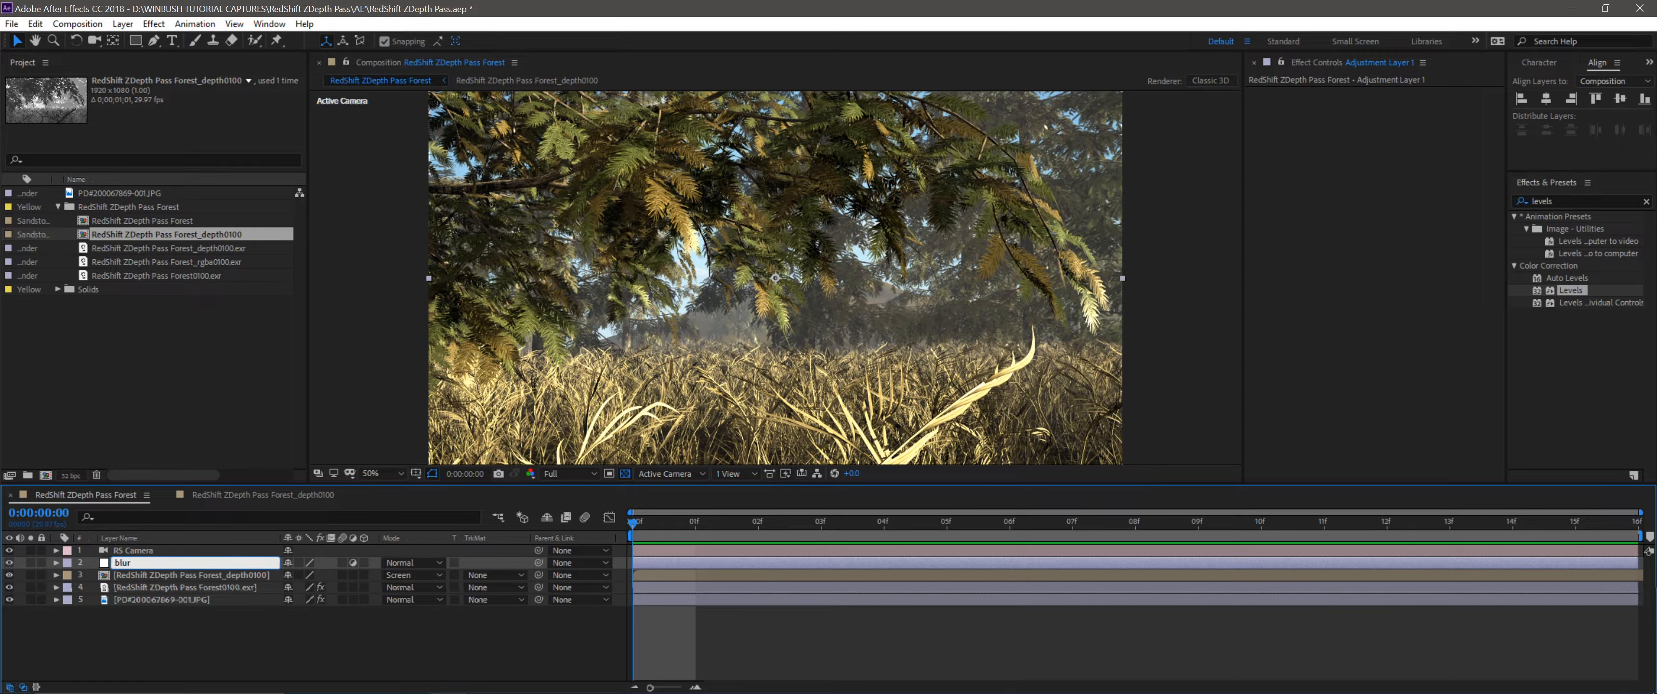
{"action": "type", "text": "lur"}
{"action": "key", "text": "Return"}
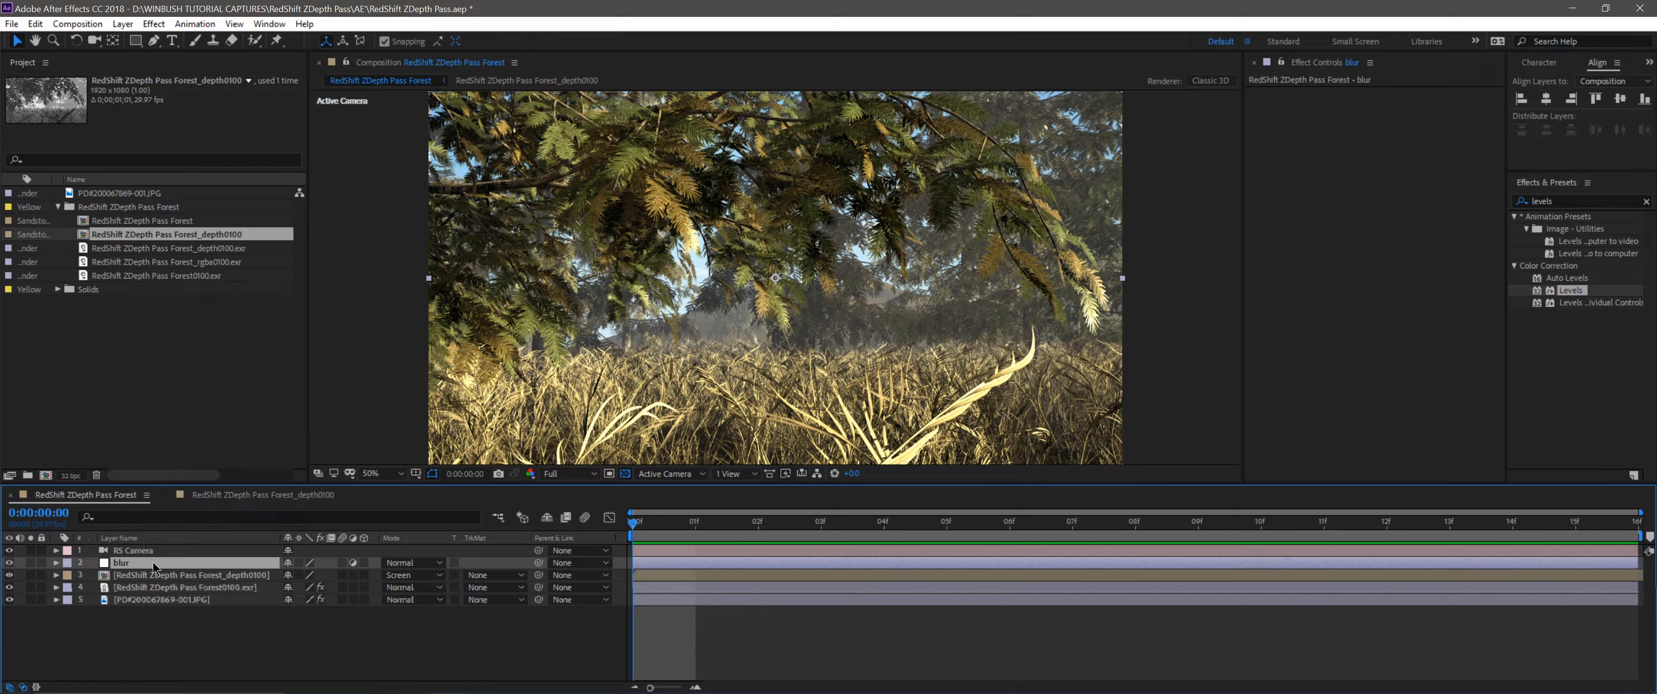
{"action": "key", "text": "Return"}
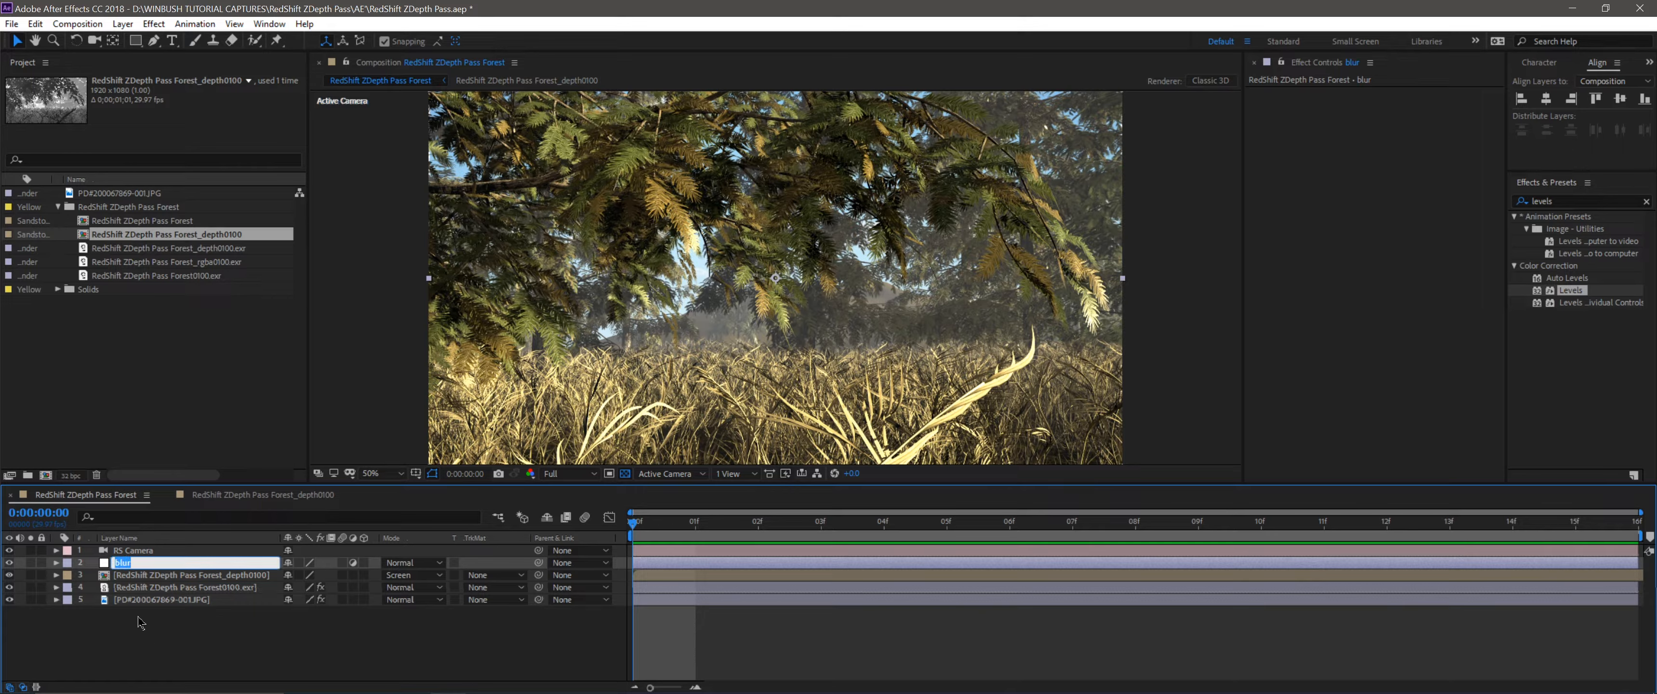
{"action": "left_click", "coordinate": [231, 645]}
Search the effects for "camera" and apply Camera Lens Blur to the blur adjustment layer.
{"action": "left_click", "coordinate": [175, 565]}
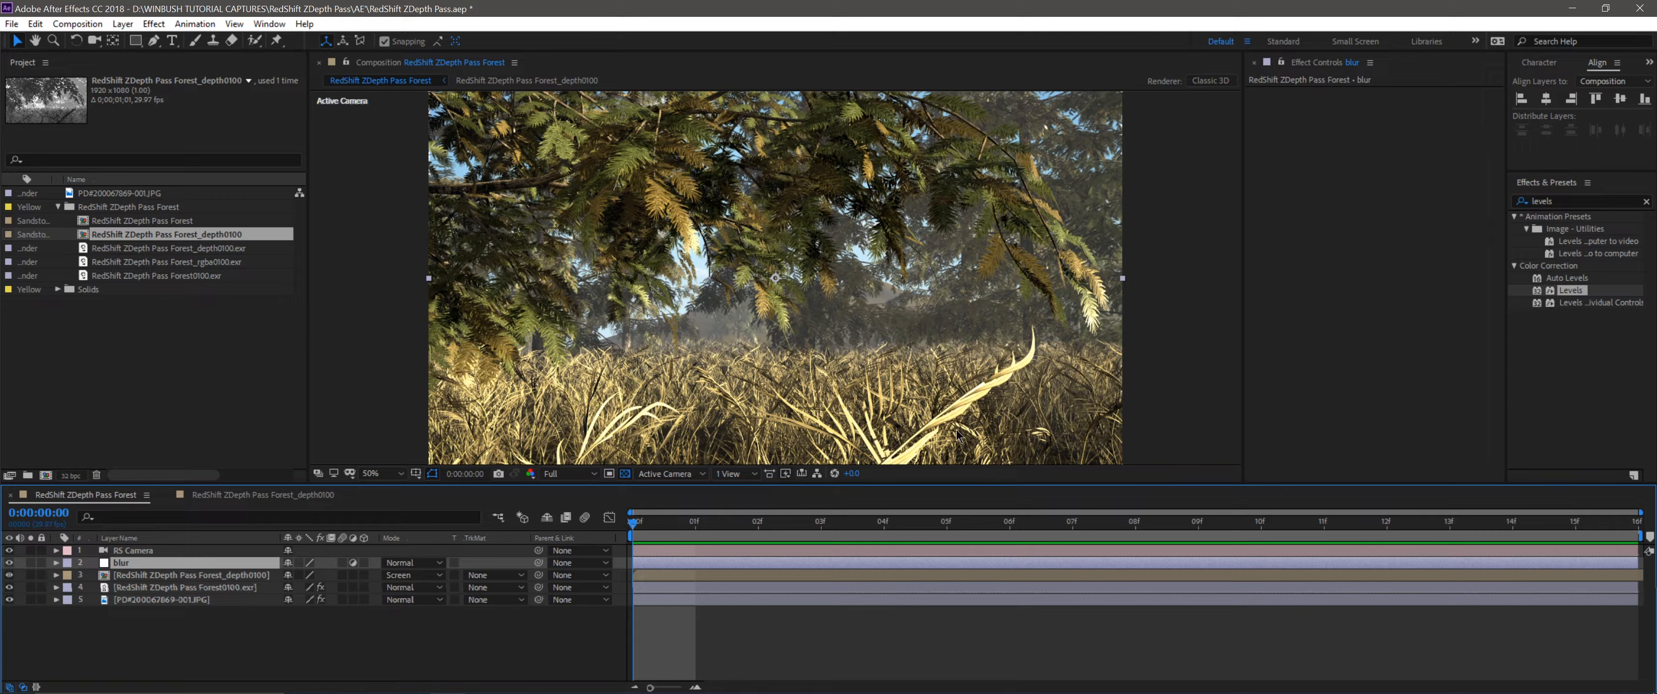
{"action": "left_click_drag", "start_coordinate": [1560, 202], "coordinate": [1432, 203]}
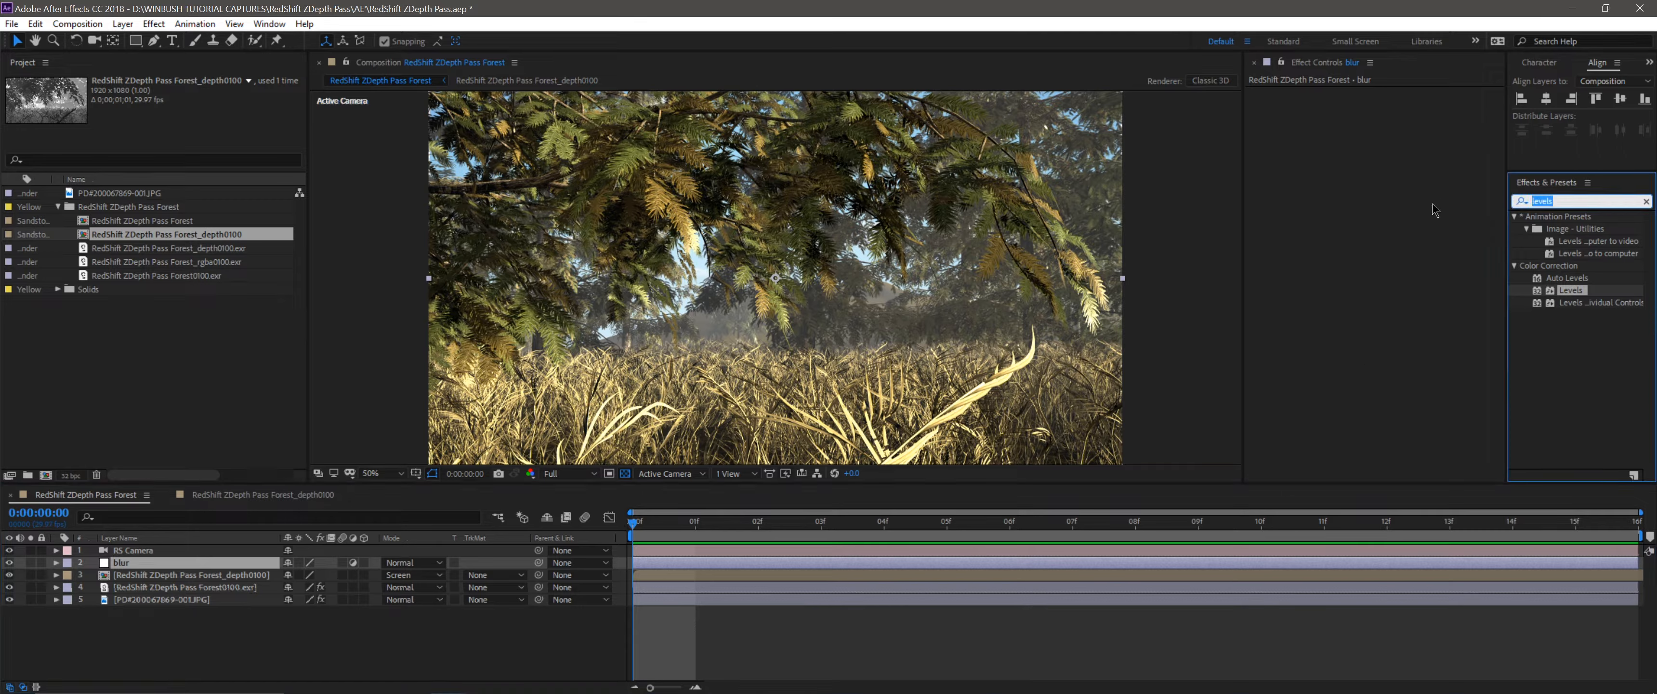
{"action": "type", "text": "cam"}
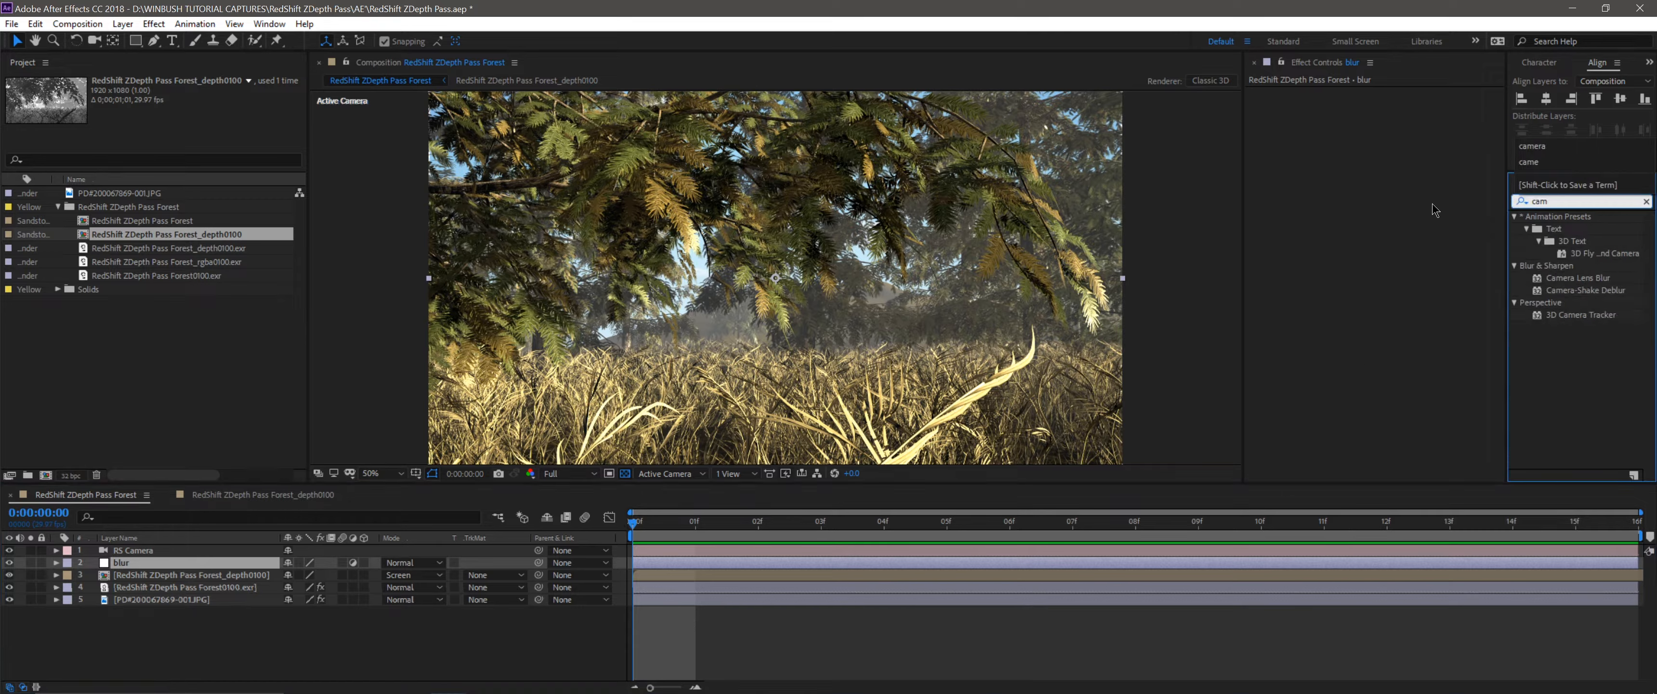
{"action": "type", "text": "era"}
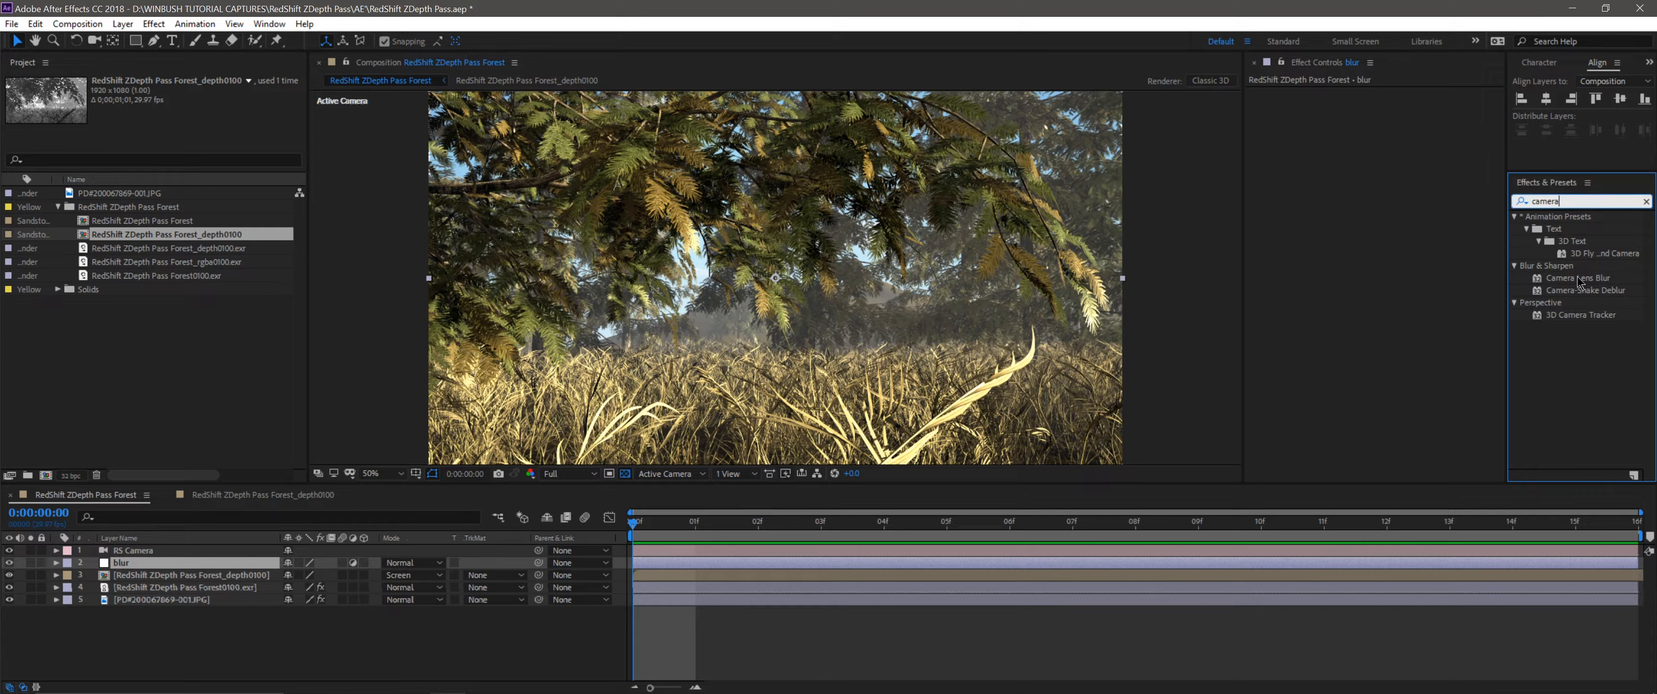
{"action": "left_click_drag", "start_coordinate": [1578, 276], "coordinate": [1377, 293]}
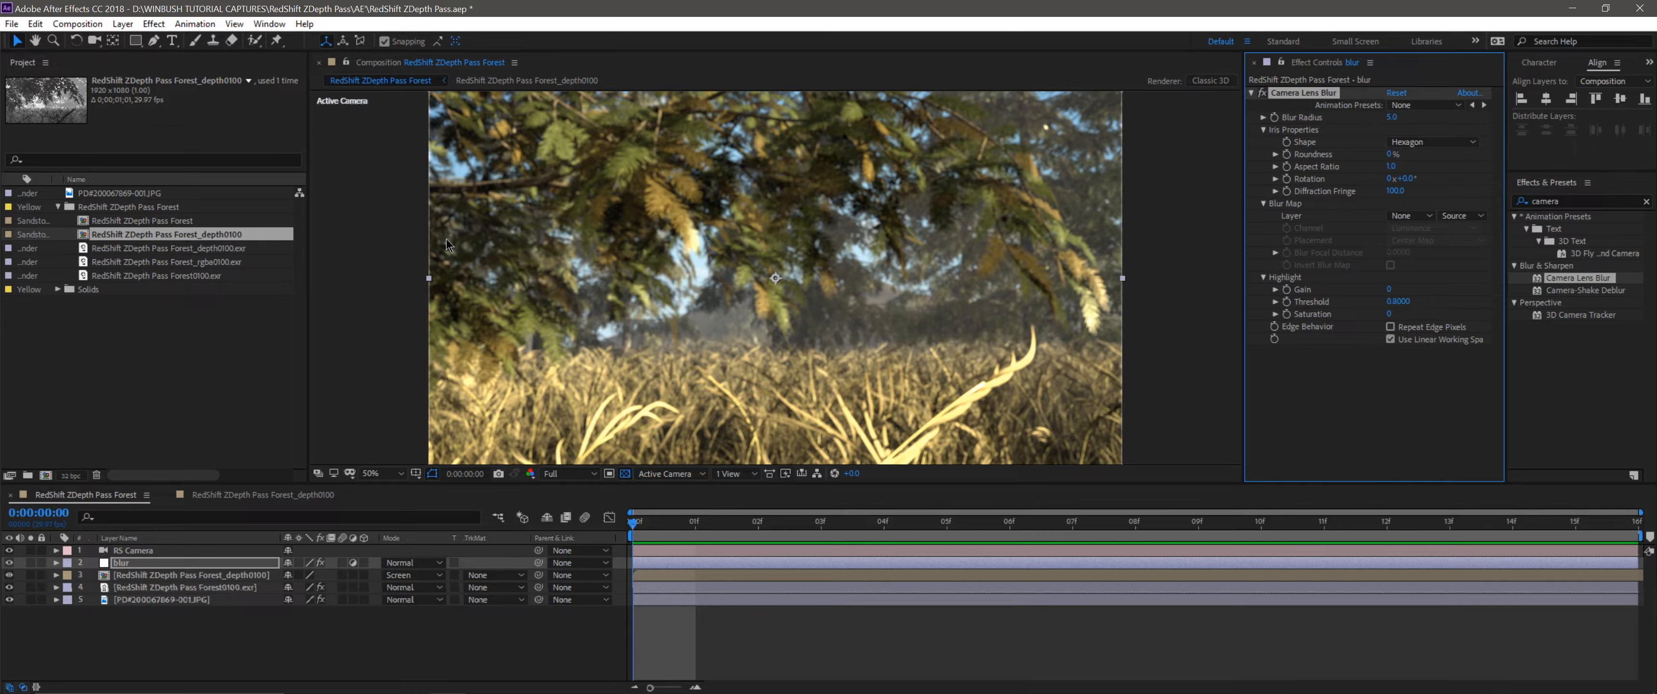
Enable Repeat Edge Pixels for the Camera Lens Blur and set its iris shape to Decagon.
{"action": "left_click", "coordinate": [1390, 328]}
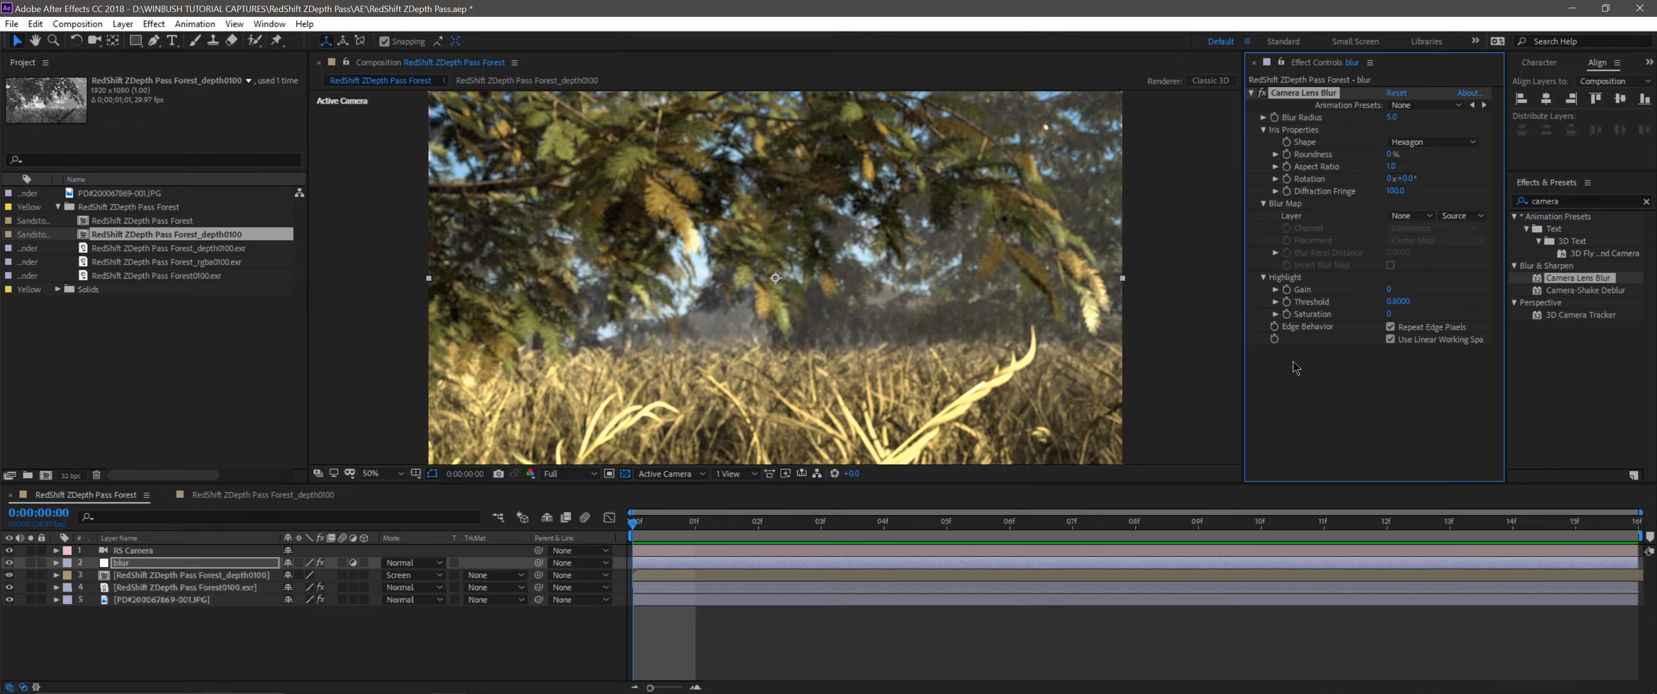
{"action": "left_click", "coordinate": [1397, 143]}
{"action": "left_click", "coordinate": [1322, 148]}
{"action": "left_click", "coordinate": [1402, 143]}
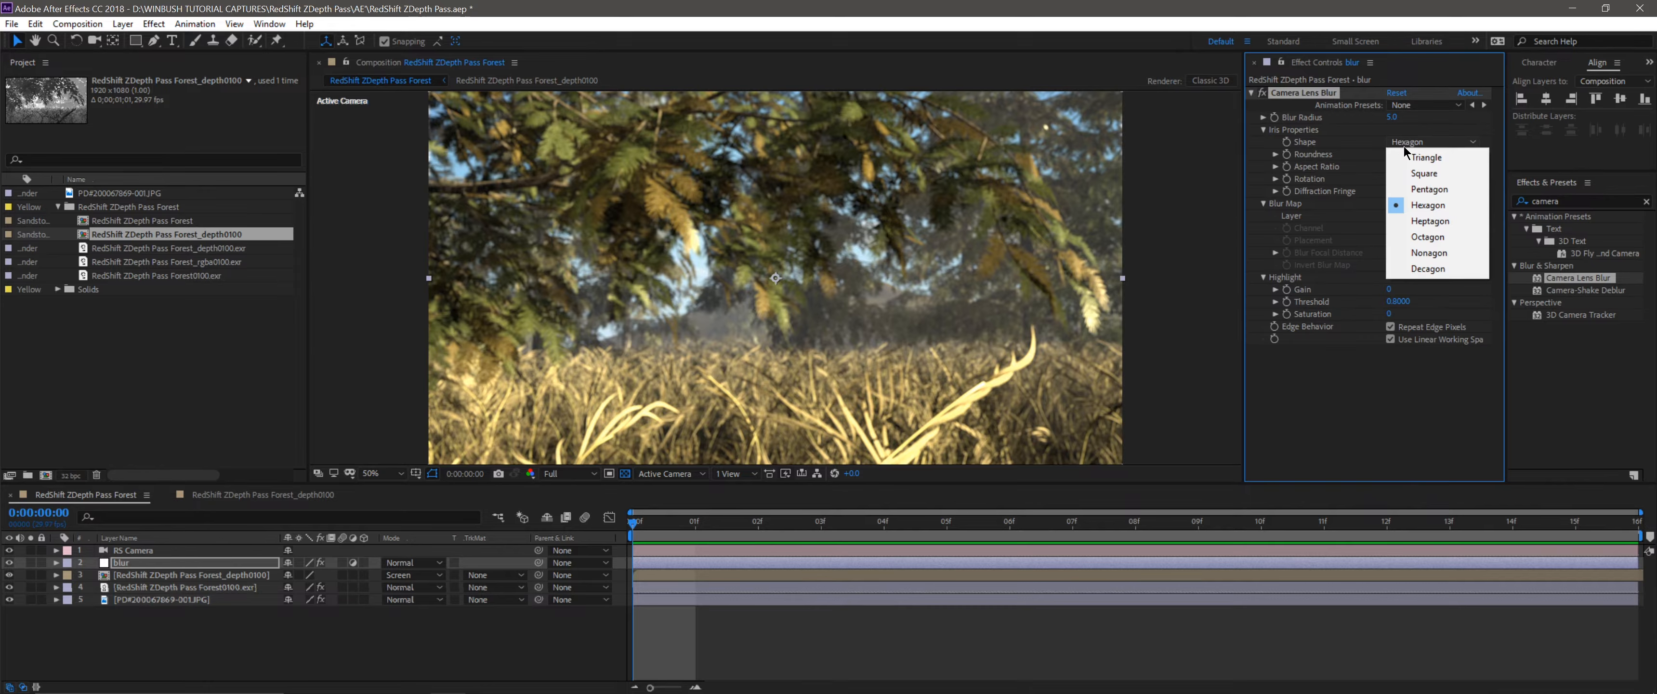
{"action": "left_click", "coordinate": [1427, 268]}
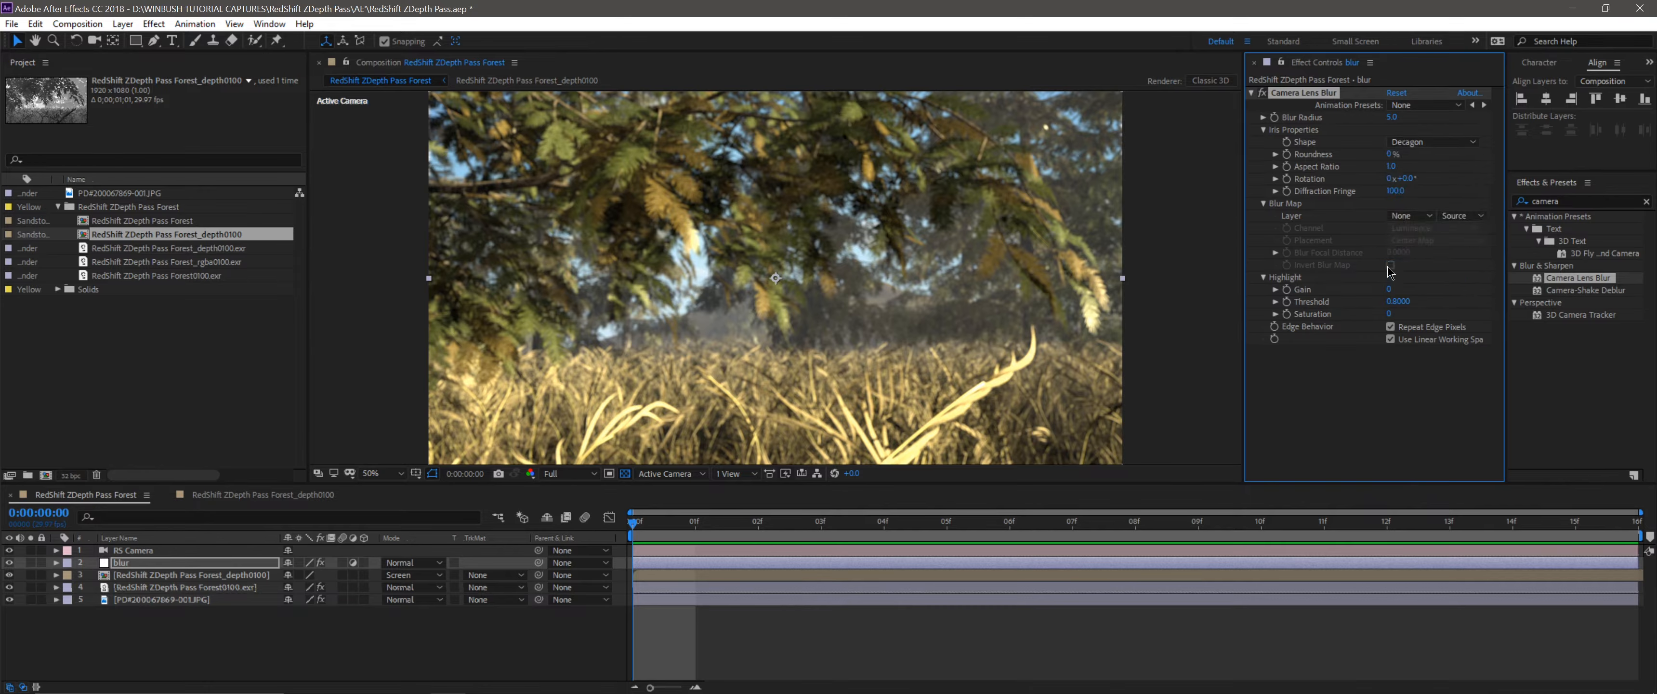
Try blur radius values of 8, 7 and 6 for the Camera Lens Blur on the blur layer.
{"action": "left_click", "coordinate": [1393, 118]}
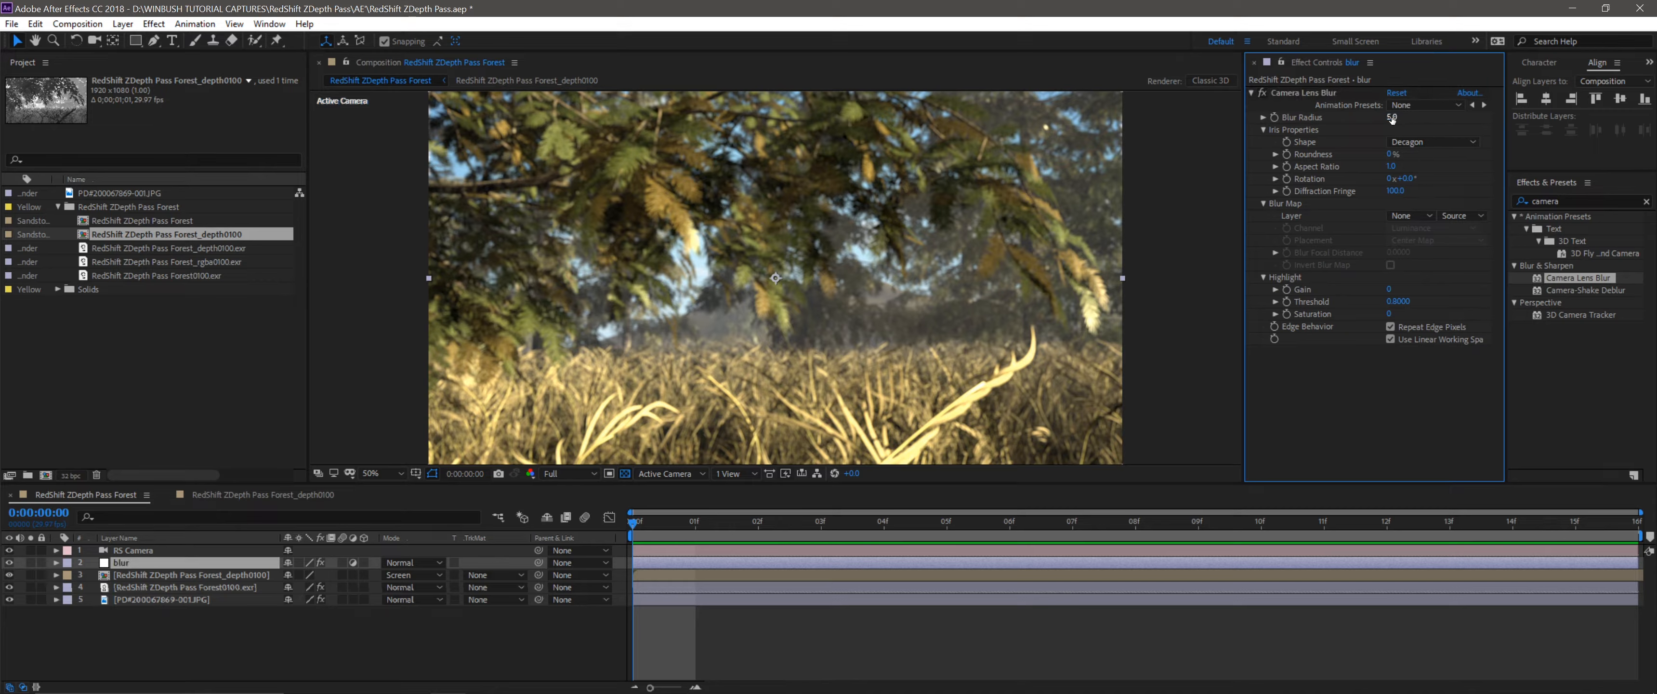
{"action": "type", "text": "8"}
{"action": "key", "text": "Return"}
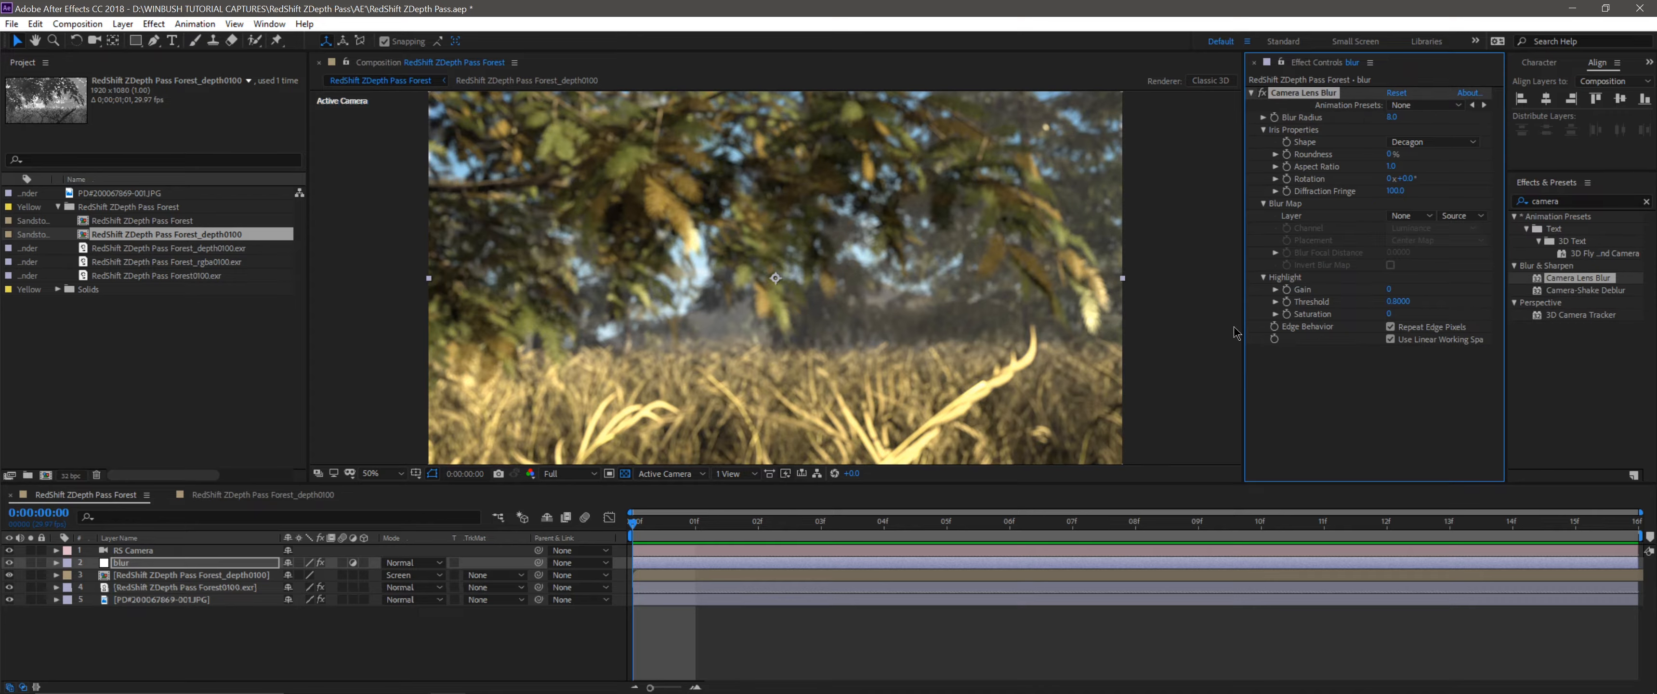
{"action": "left_click", "coordinate": [1390, 119]}
{"action": "type", "text": "7"}
{"action": "key", "text": "Return"}
{"action": "left_click", "coordinate": [1391, 119]}
{"action": "type", "text": "6"}
{"action": "key", "text": "Return"}
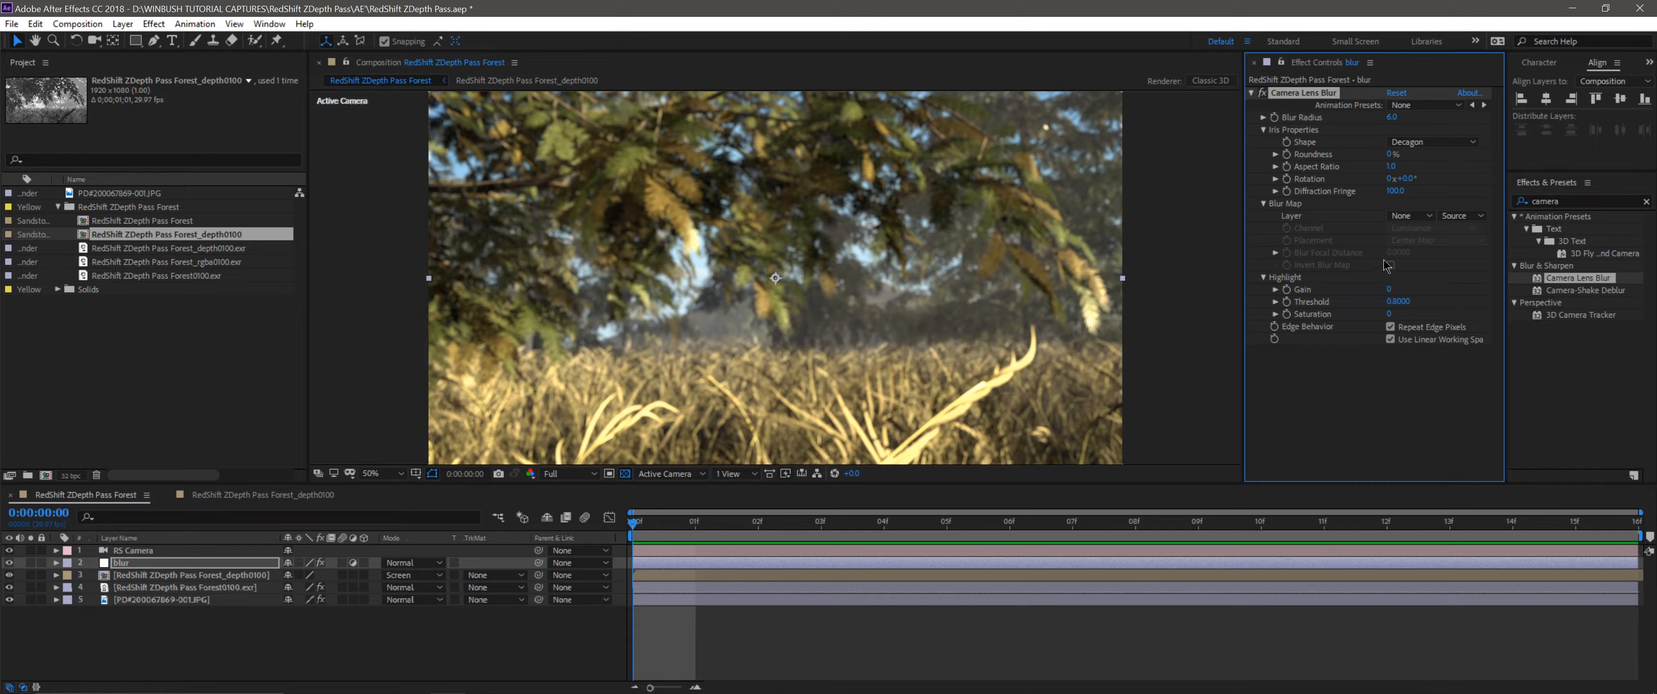
Assign the RedShift ZDepth Pass Forest_depth0100 layer as the blur map layer of the Camera Lens Blur.
{"action": "left_click", "coordinate": [1412, 216]}
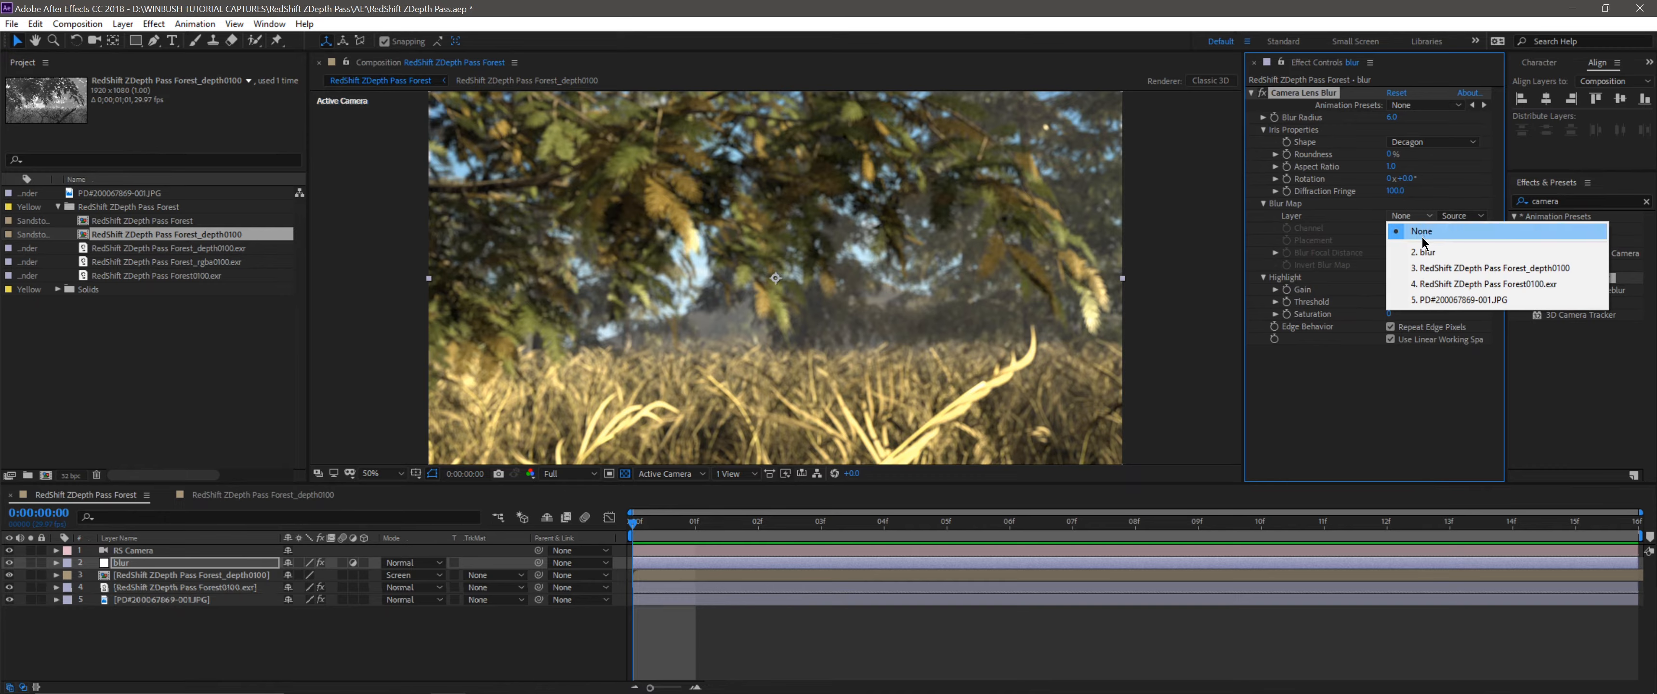
{"action": "left_click", "coordinate": [1433, 269]}
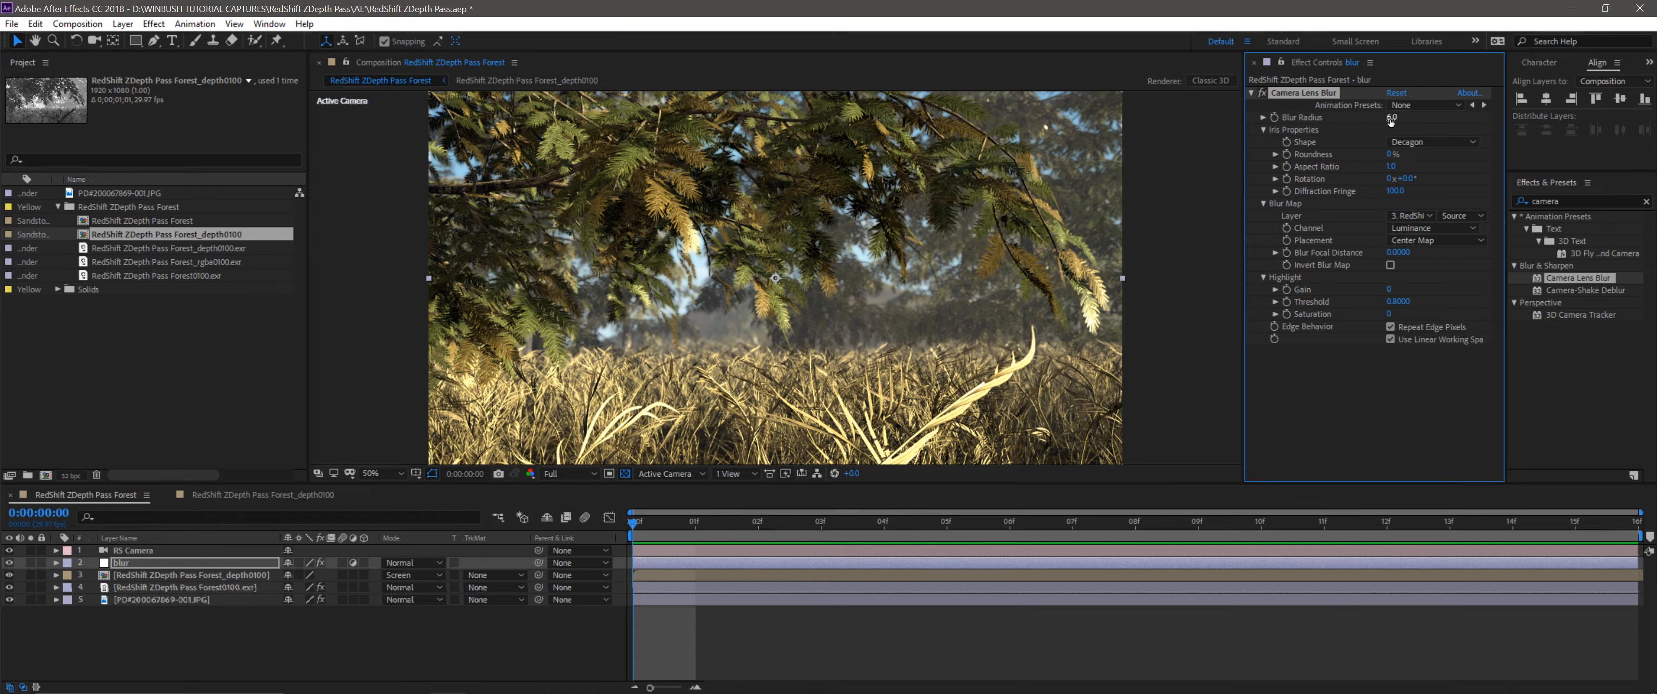
Test the depth-mapped Camera Lens Blur at radii of about 42 and 34, set its blur radius to 5, and deselect the layer.
{"action": "left_click_drag", "start_coordinate": [1408, 117], "coordinate": [1414, 117]}
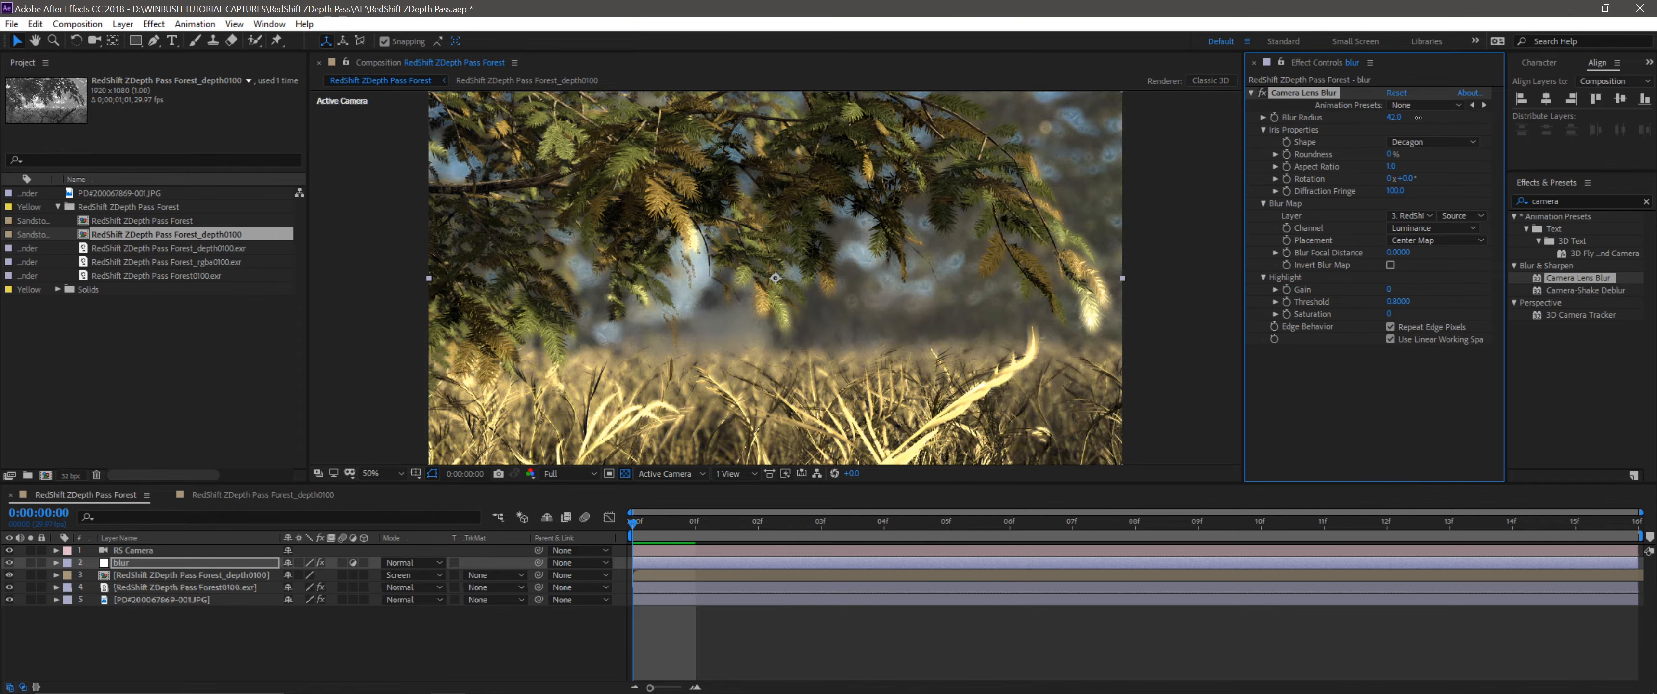
{"action": "left_click_drag", "start_coordinate": [1412, 117], "coordinate": [1411, 116]}
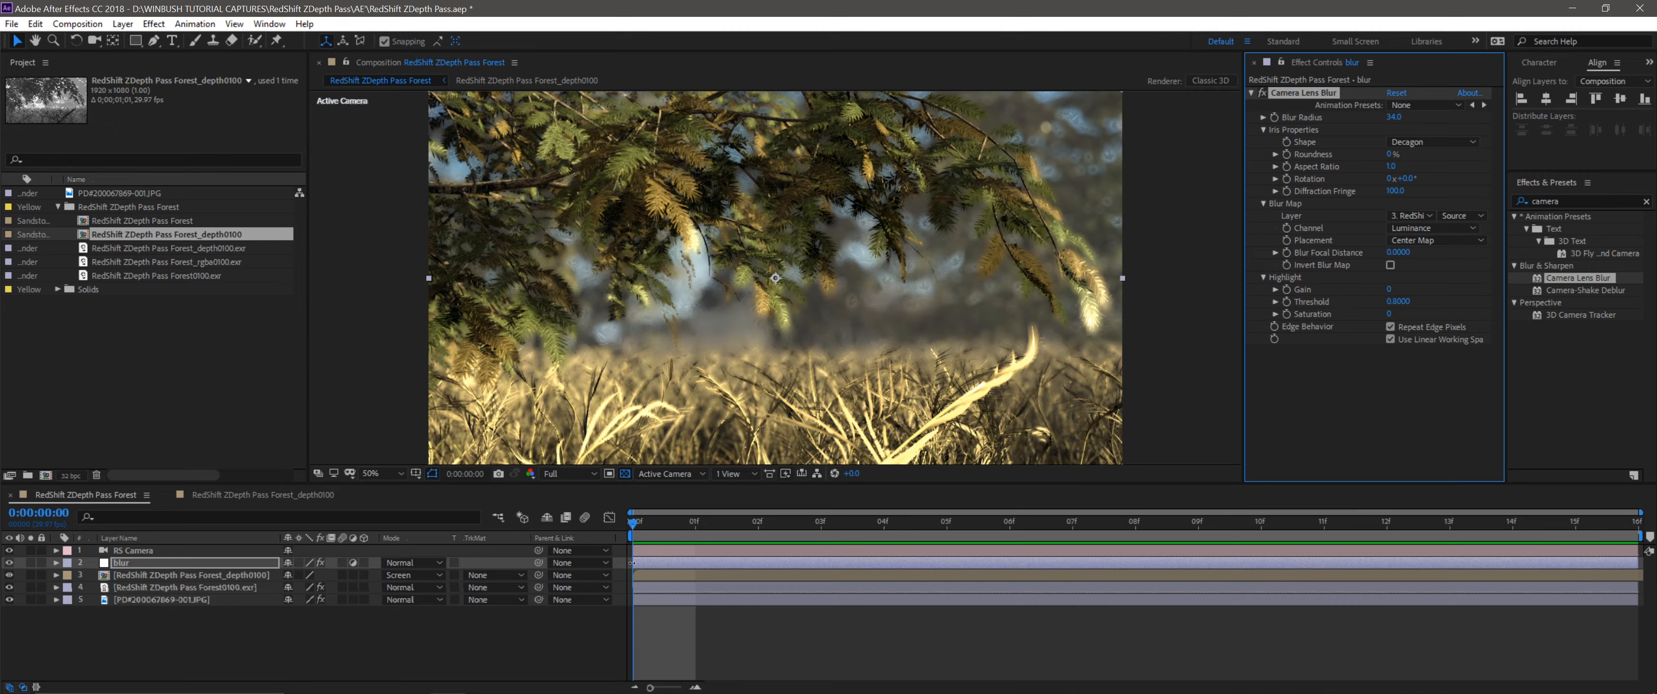
{"action": "left_click", "coordinate": [1394, 117]}
{"action": "type", "text": "5"}
{"action": "key", "text": "Return"}
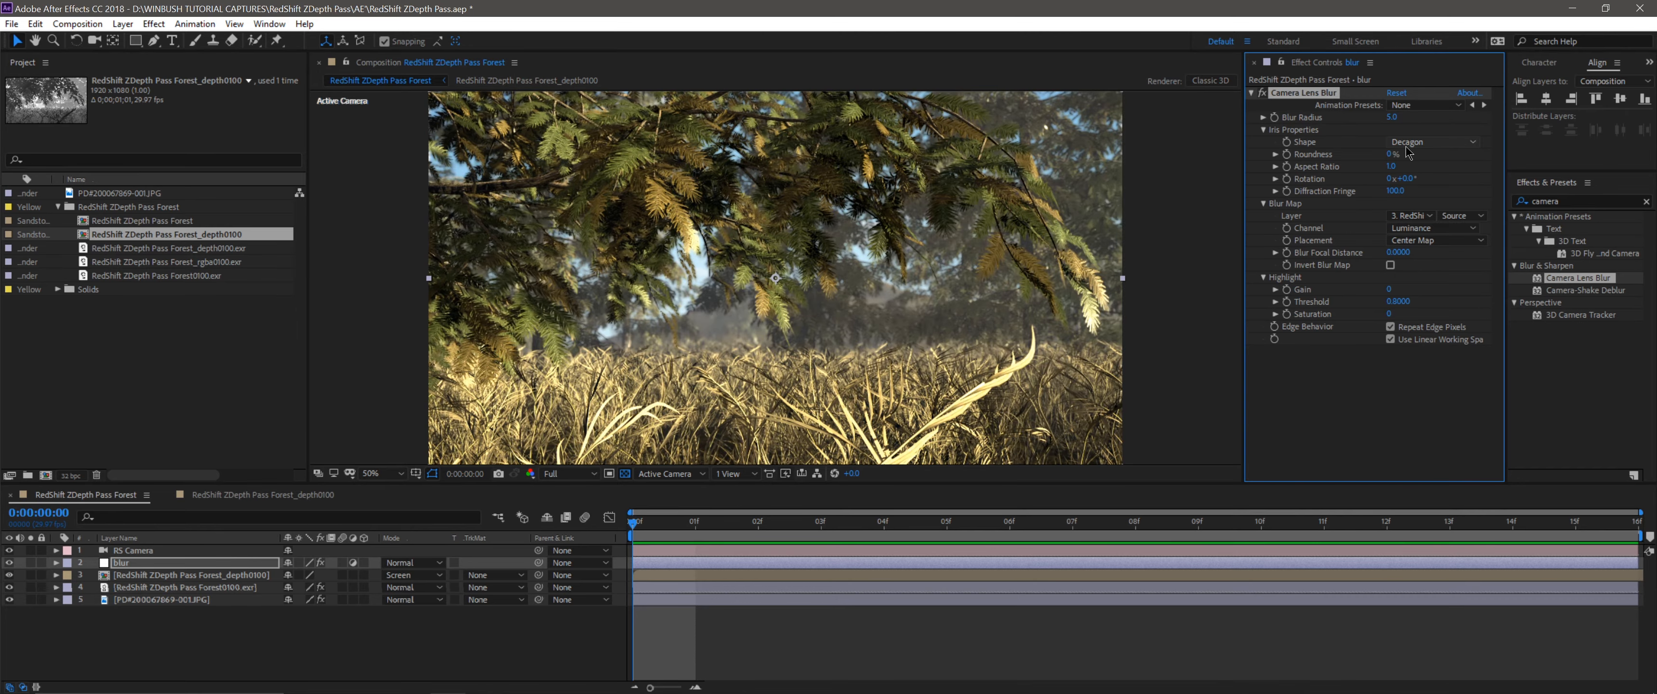
{"action": "left_click", "coordinate": [347, 647]}
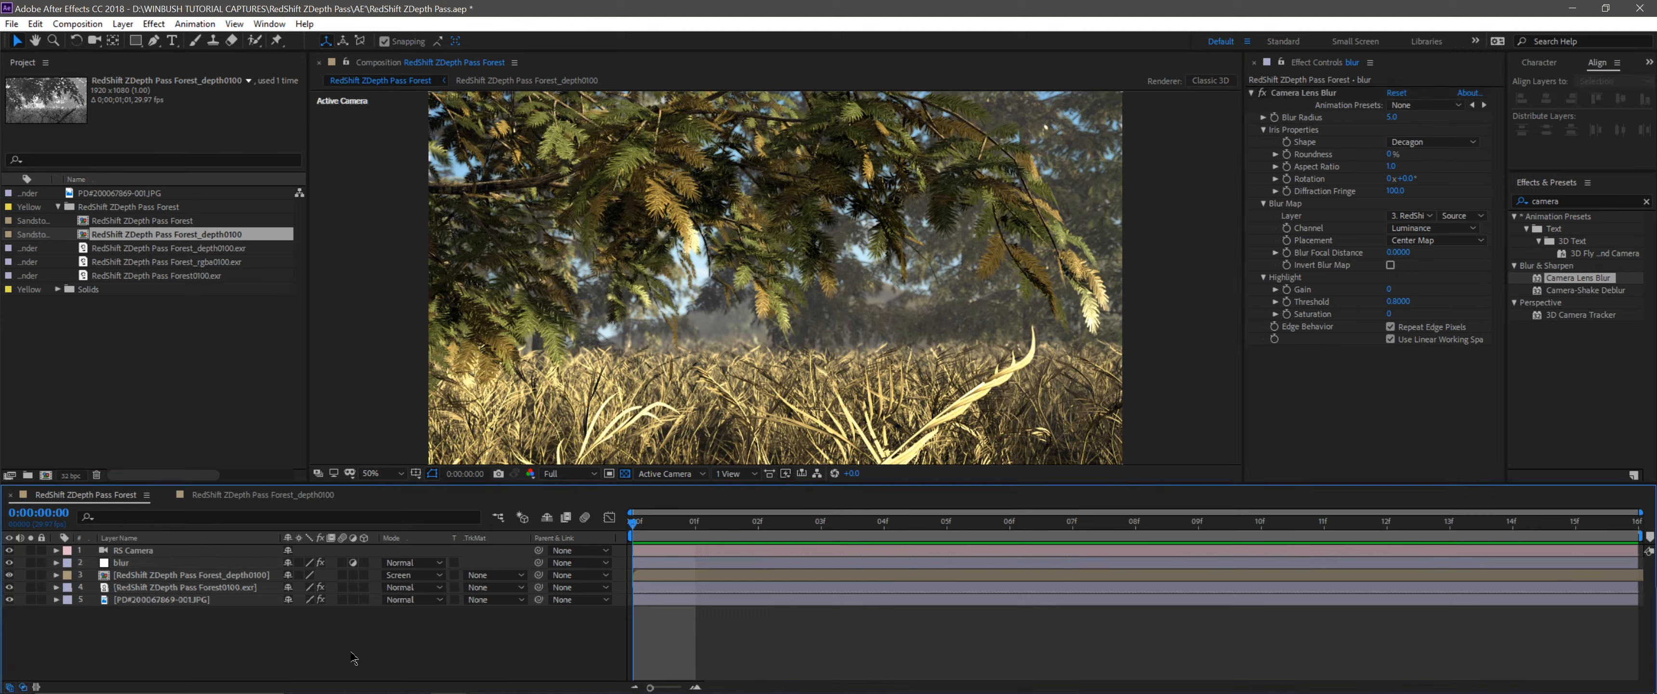